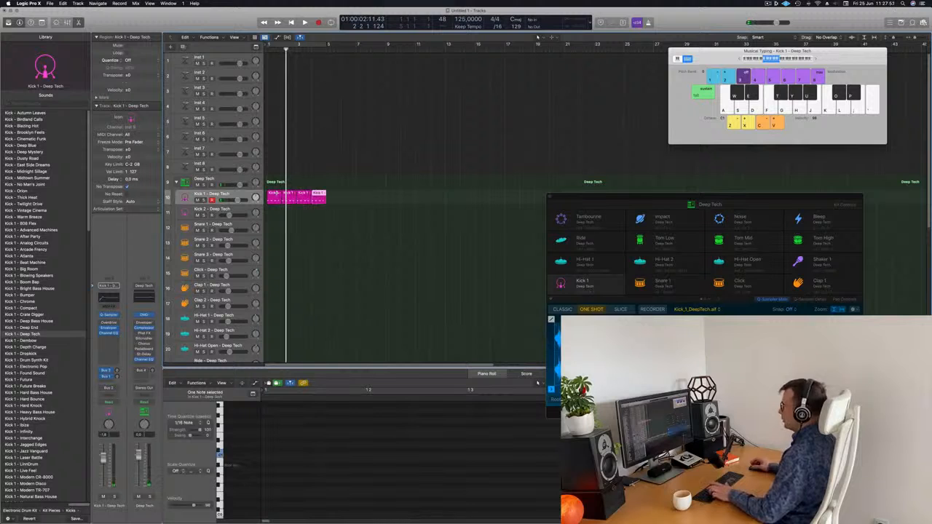
Turn on the cycle over the first four bars, reposition the Drum Machine Designer window and audition the kick loop
{"action": "left_click", "coordinate": [508, 342]}
{"action": "key", "text": "space"}
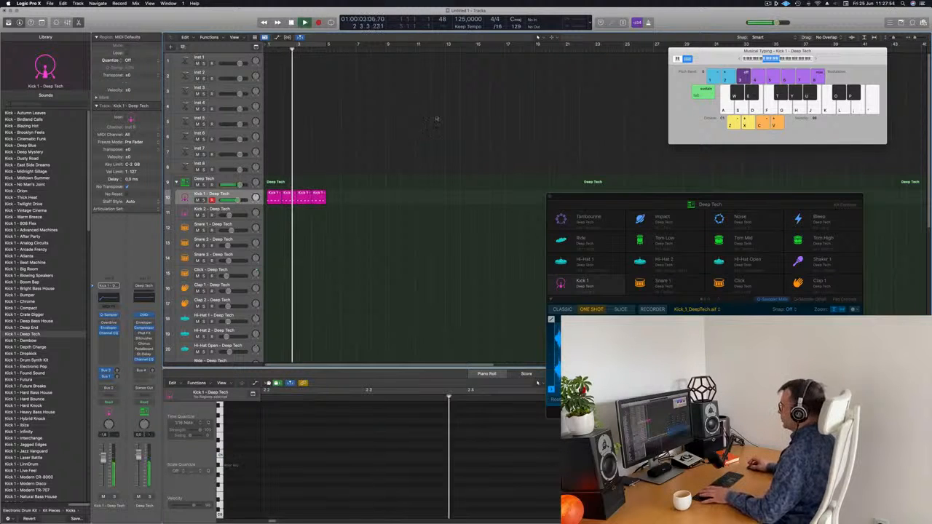
{"action": "left_click", "coordinate": [314, 45]}
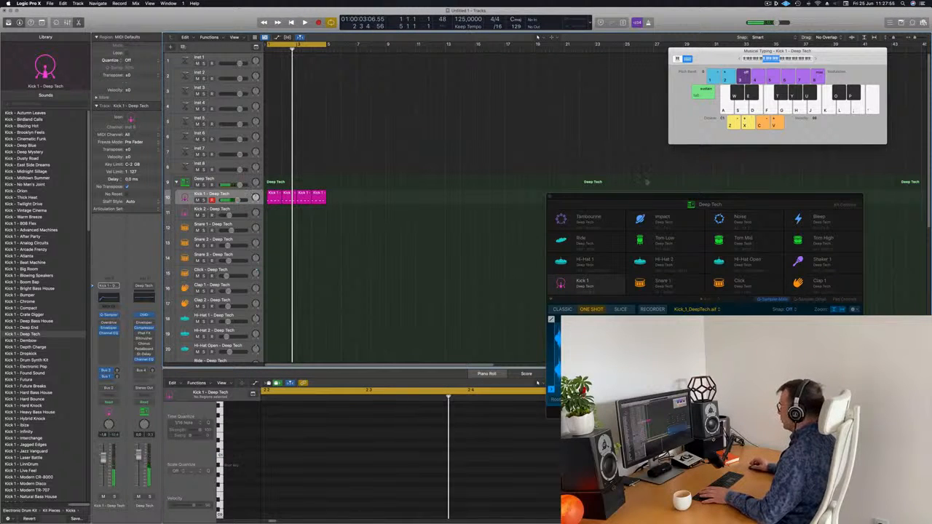
{"action": "left_click_drag", "start_coordinate": [650, 198], "coordinate": [530, 110]}
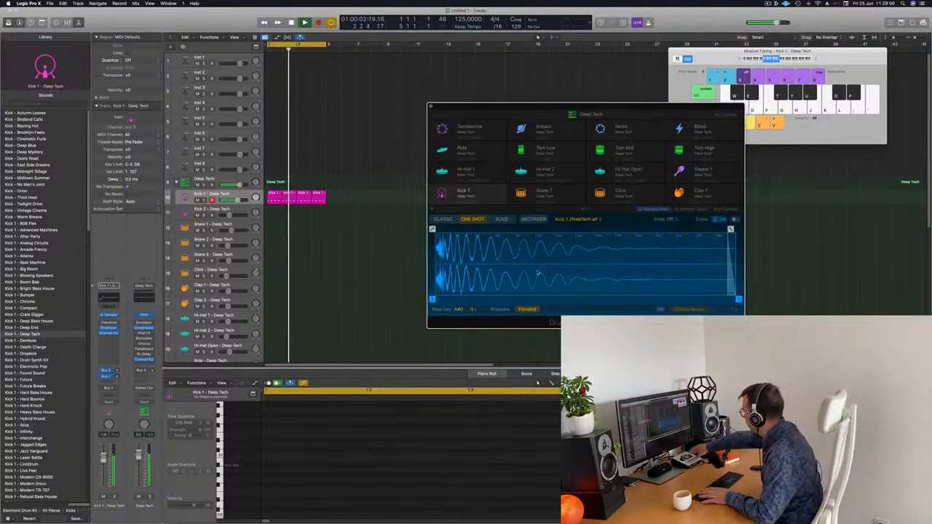
{"action": "key", "text": "space"}
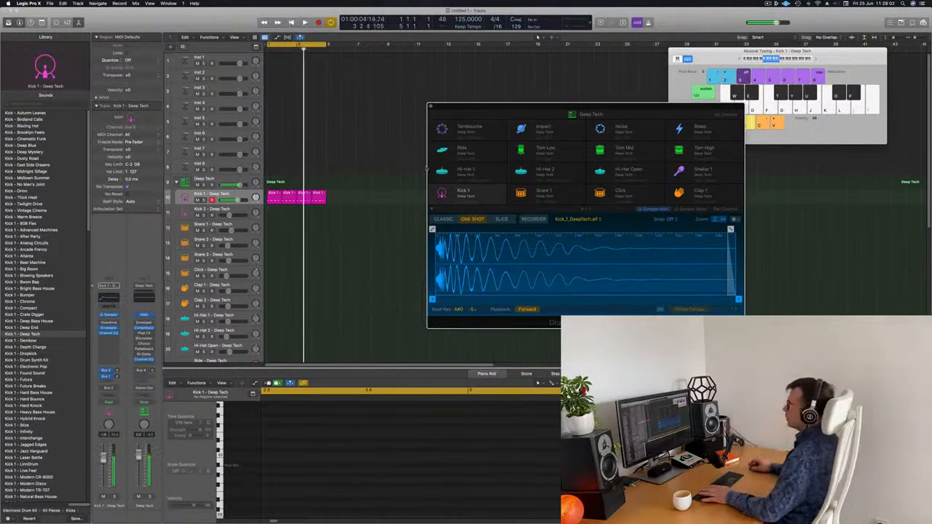
Select all four Kick 1 regions, open them in the Piano Roll and lower all their notes by a couple of semitones
{"action": "left_click", "coordinate": [321, 196]}
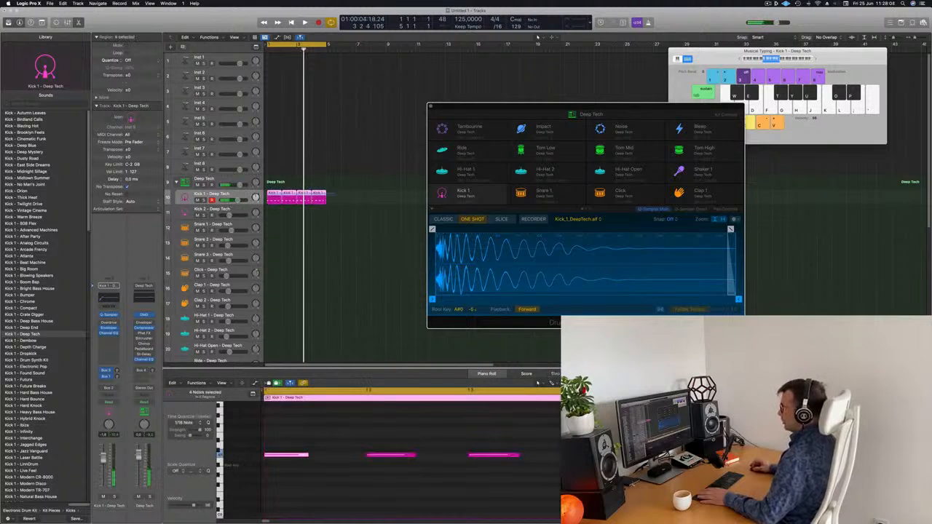
{"action": "key", "text": "e"}
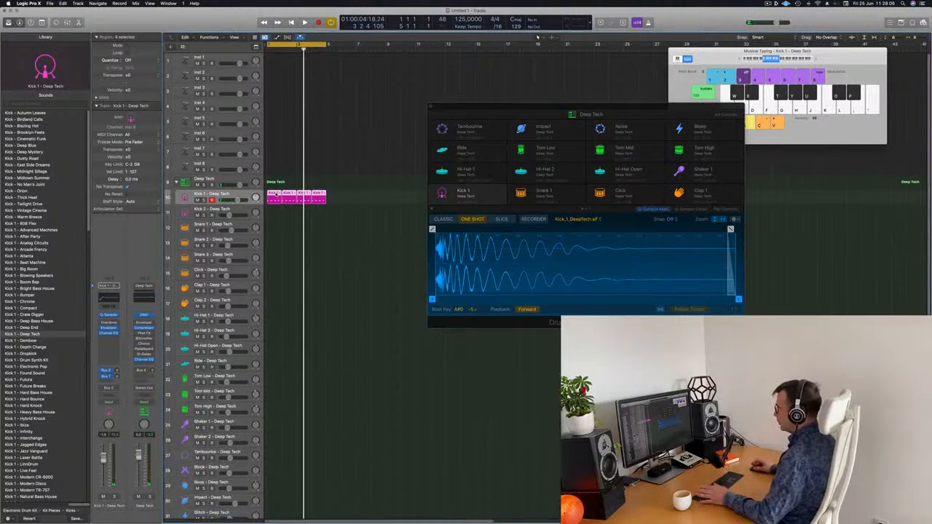
{"action": "double_click", "coordinate": [275, 194]}
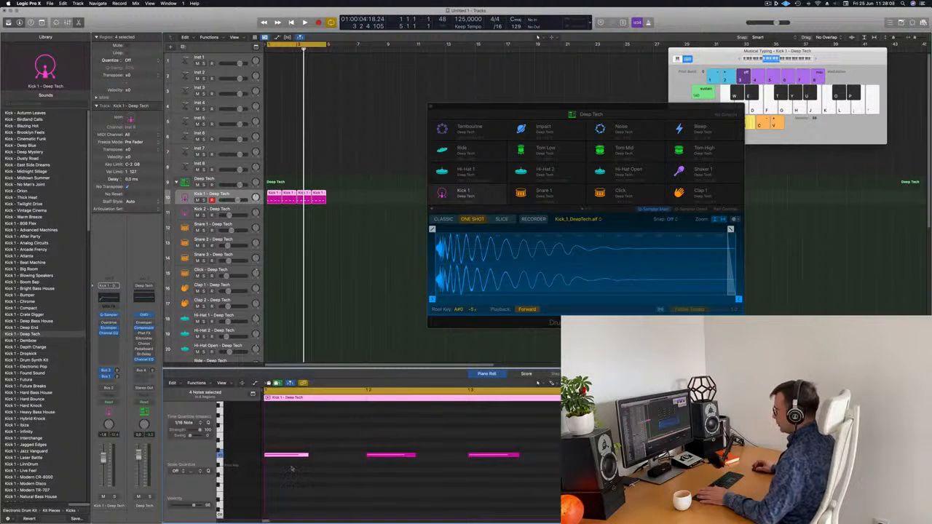
{"action": "key", "text": "alt+Down"}
{"action": "key", "text": "alt+Down"}
{"action": "key", "text": "alt+Down"}
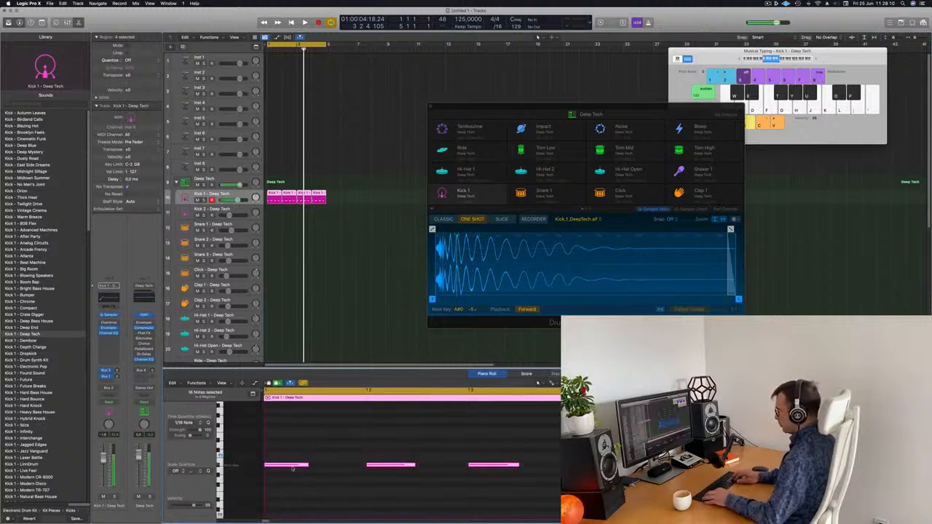
Raise all selected kick notes by several semitones and audition the new pitch
{"action": "key", "text": "alt+Up"}
{"action": "key", "text": "alt+Up"}
{"action": "key", "text": "alt+Up"}
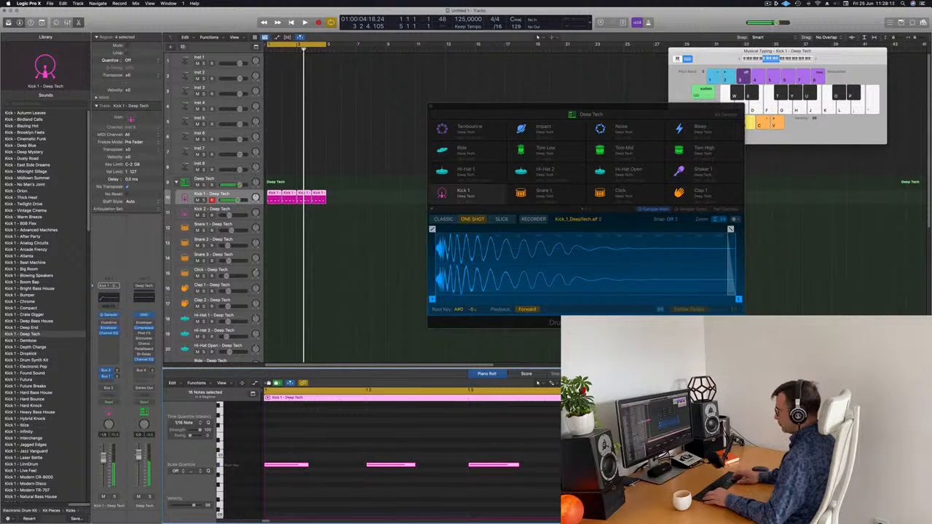
{"action": "key", "text": "alt+Up"}
{"action": "key", "text": "alt+Up"}
{"action": "key", "text": "alt+Up"}
{"action": "key", "text": "alt+Up"}
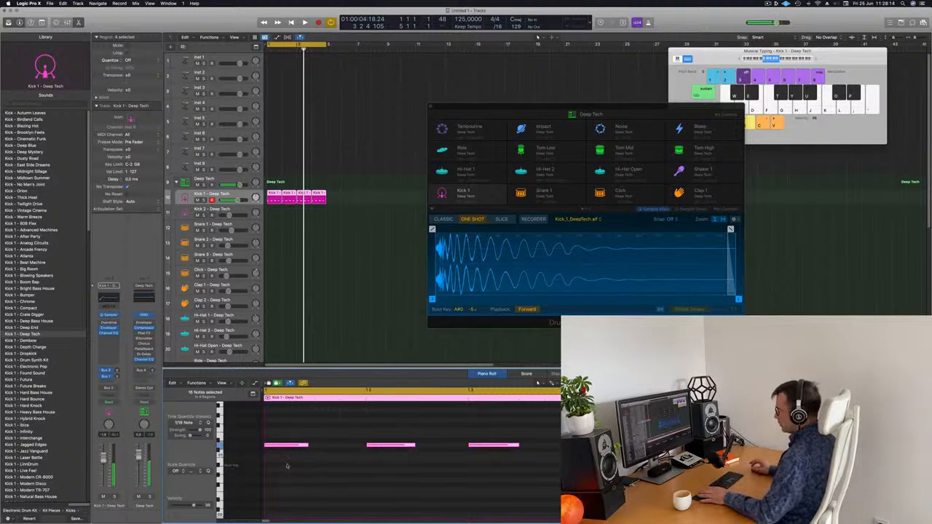
{"action": "key", "text": "alt+Up"}
{"action": "key", "text": "alt+Up"}
{"action": "key", "text": "space"}
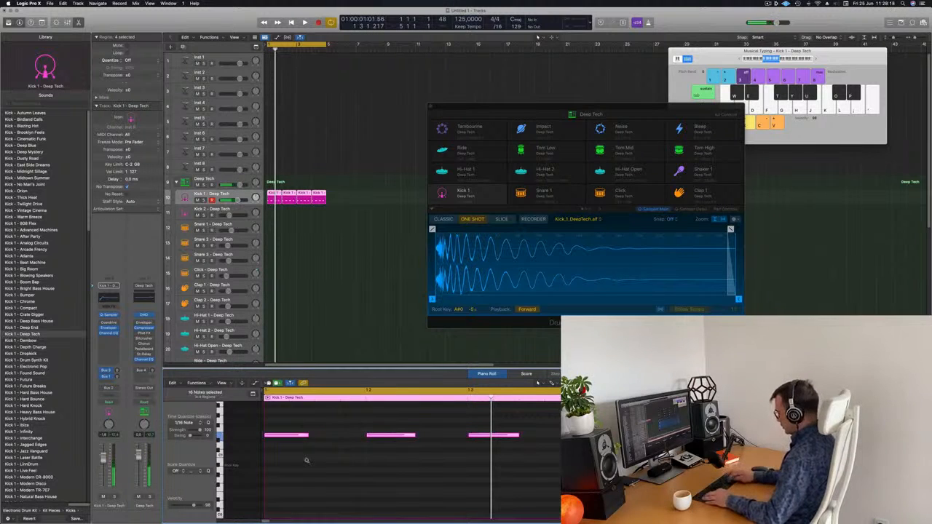
Transpose all selected kick notes down one octave and play the loop with the Drum Machine Designer window moved aside
{"action": "key", "text": "shift+alt+Down"}
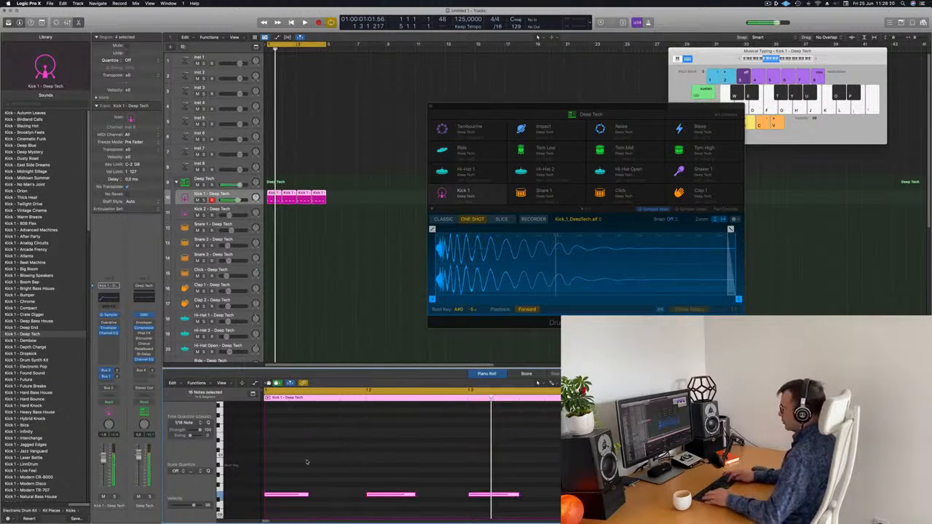
{"action": "left_click_drag", "start_coordinate": [627, 112], "coordinate": [597, 97]}
{"action": "key", "text": "space"}
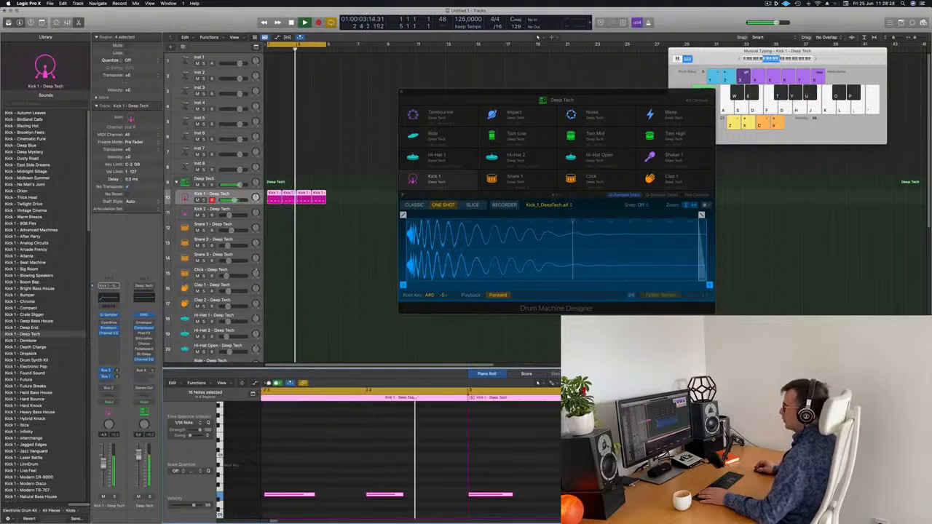
Lower the Kick 1 track's volume to about -6 dB while the loop plays, and stop playback
{"action": "left_click", "coordinate": [108, 323]}
{"action": "left_click", "coordinate": [102, 333]}
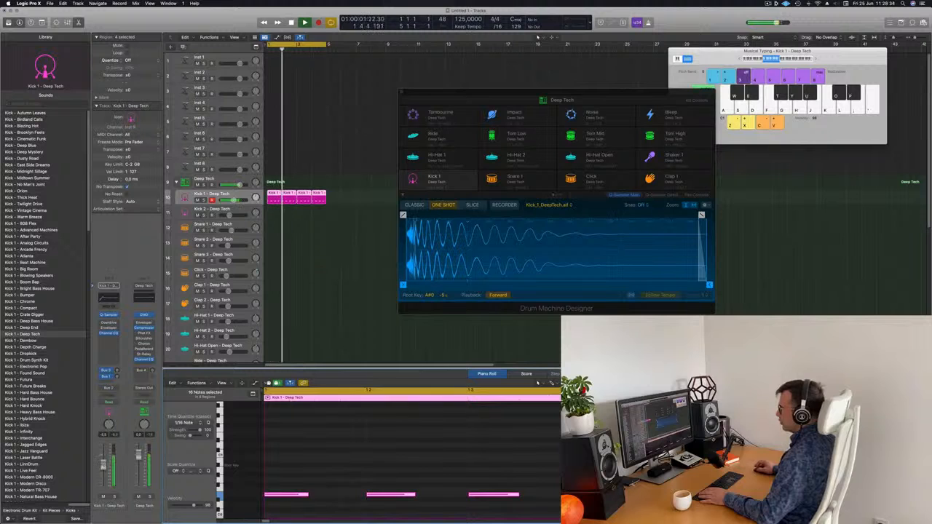
{"action": "left_click_drag", "start_coordinate": [578, 92], "coordinate": [582, 84]}
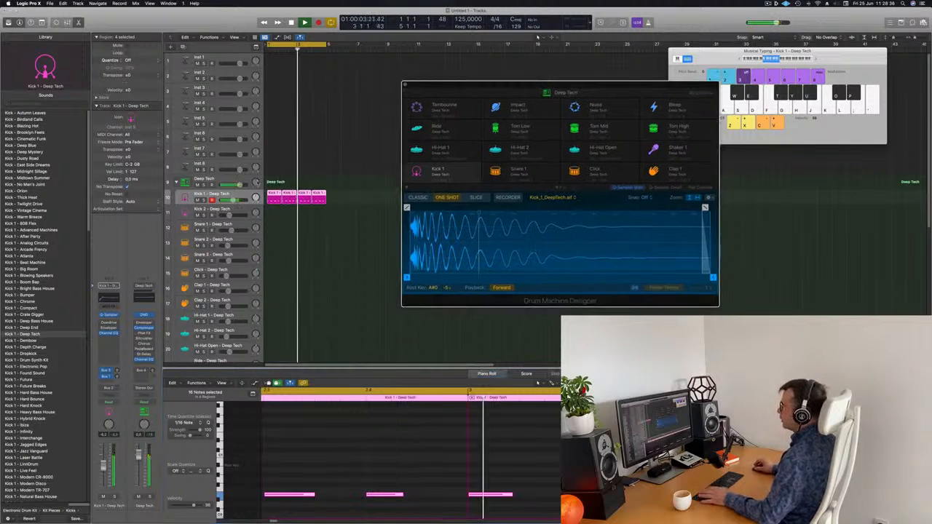
{"action": "key", "text": "space"}
Copy the first Kick 1 region onto the Snare 1 track at bar 1
{"action": "left_click", "coordinate": [334, 192]}
{"action": "left_click", "coordinate": [272, 194]}
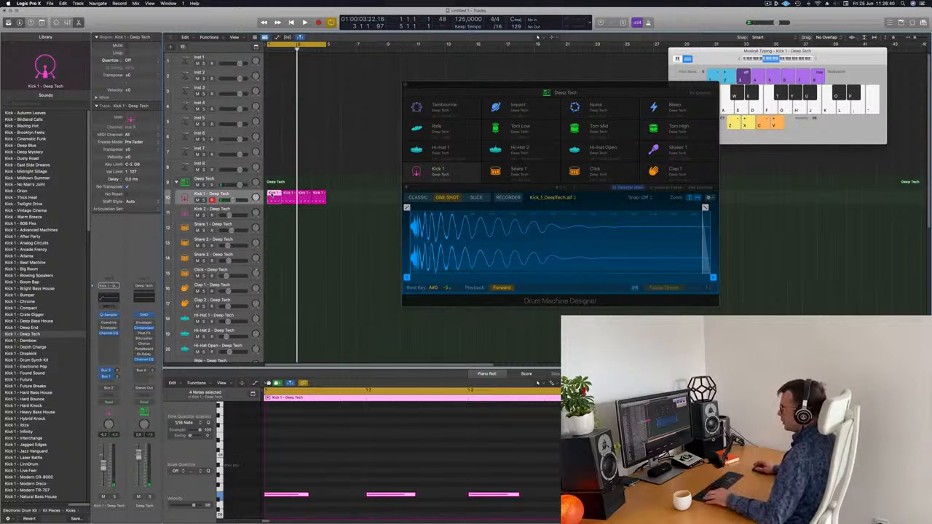
{"action": "left_click_drag", "start_coordinate": [272, 195], "coordinate": [271, 232]}
Delete the first and third notes of the Snare 1 region and transpose the remaining two notes up by octaves
{"action": "left_click", "coordinate": [293, 521]}
{"action": "left_click_drag", "start_coordinate": [438, 458], "coordinate": [522, 494]}
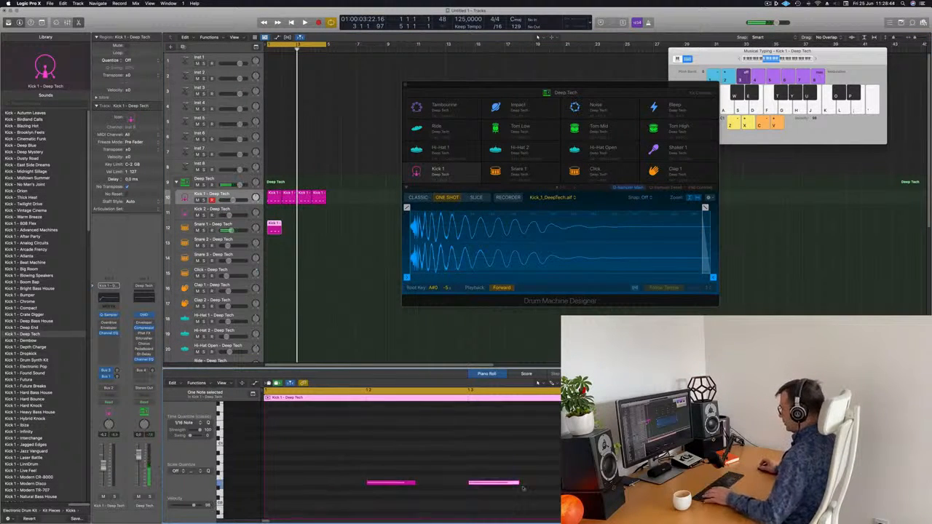
{"action": "key", "text": "Delete"}
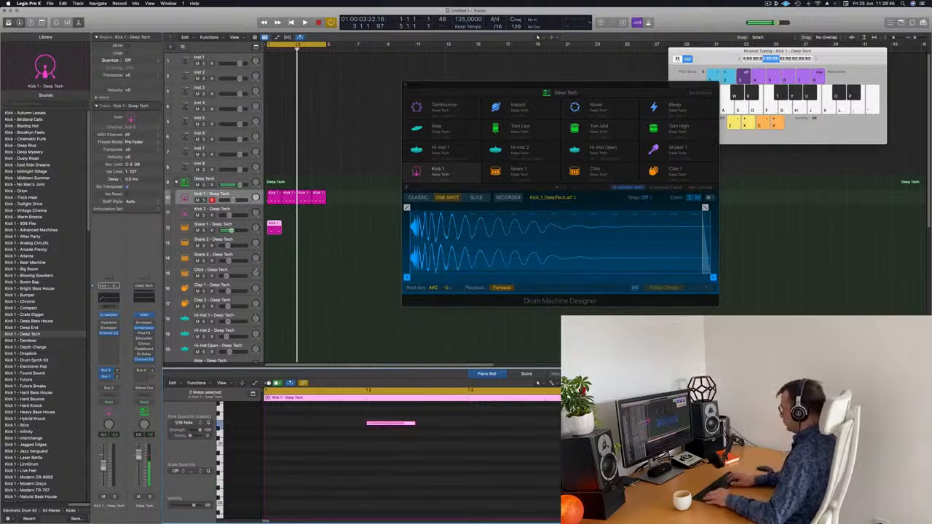
{"action": "key", "text": "space"}
{"action": "key", "text": "space"}
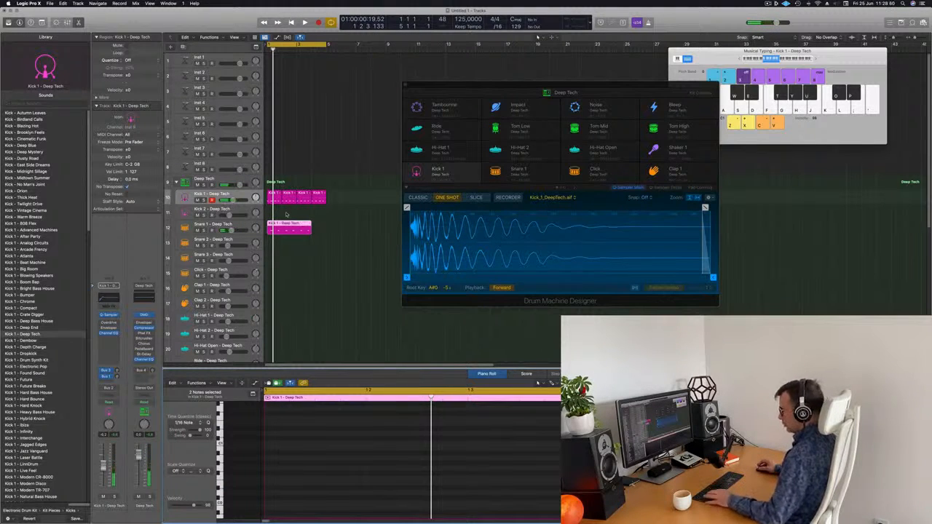
Repeat the one-bar Snare 1 region until it fills the four-bar cycle
{"action": "left_click_drag", "start_coordinate": [299, 217], "coordinate": [264, 230]}
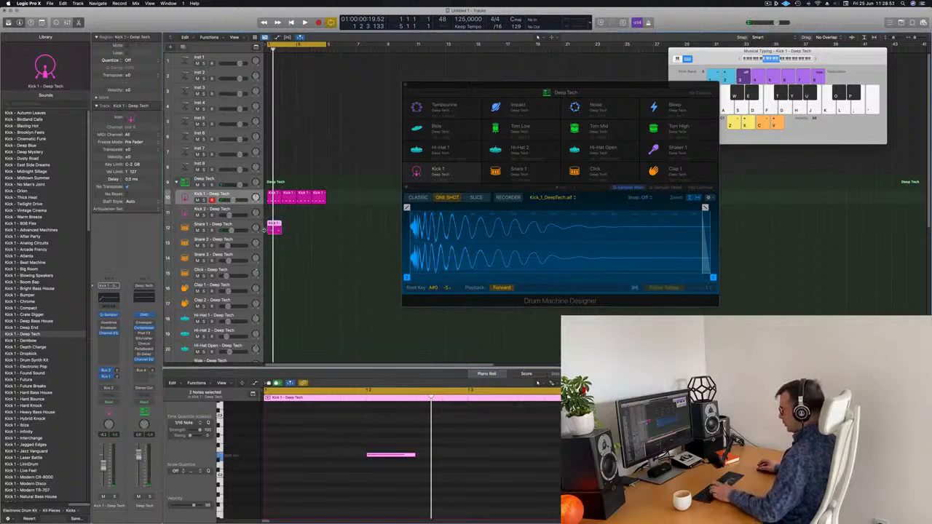
{"action": "key", "text": "super+r"}
{"action": "key", "text": "super+r"}
{"action": "scroll", "coordinate": [330, 245], "scroll_direction": "down", "scroll_amount": 2}
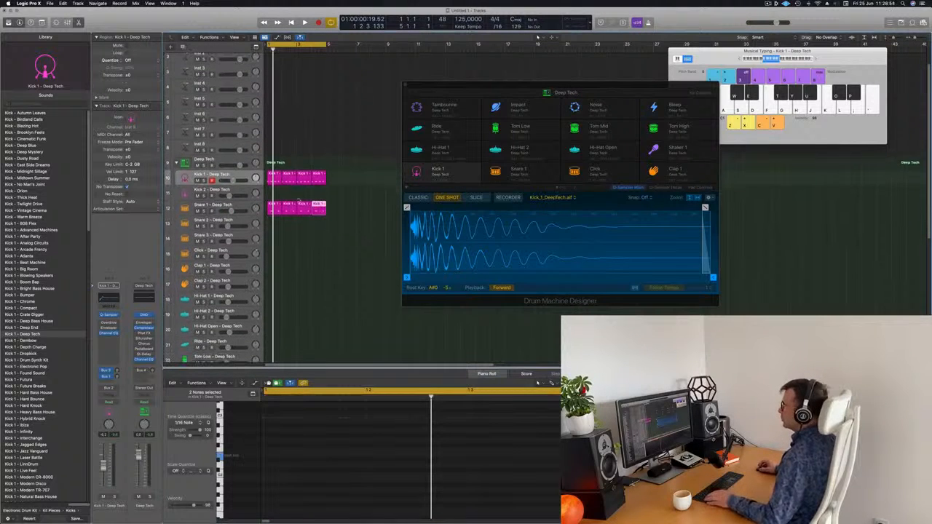
Copy the first Kick 1 region to the Hi-Hat 1 track and shift all its notes half a beat later onto the offbeats
{"action": "left_click", "coordinate": [276, 176]}
{"action": "left_click_drag", "start_coordinate": [273, 251], "coordinate": [272, 300]}
{"action": "left_click_drag", "start_coordinate": [297, 436], "coordinate": [619, 489]}
{"action": "key", "text": "alt+Right"}
{"action": "key", "text": "alt+Right"}
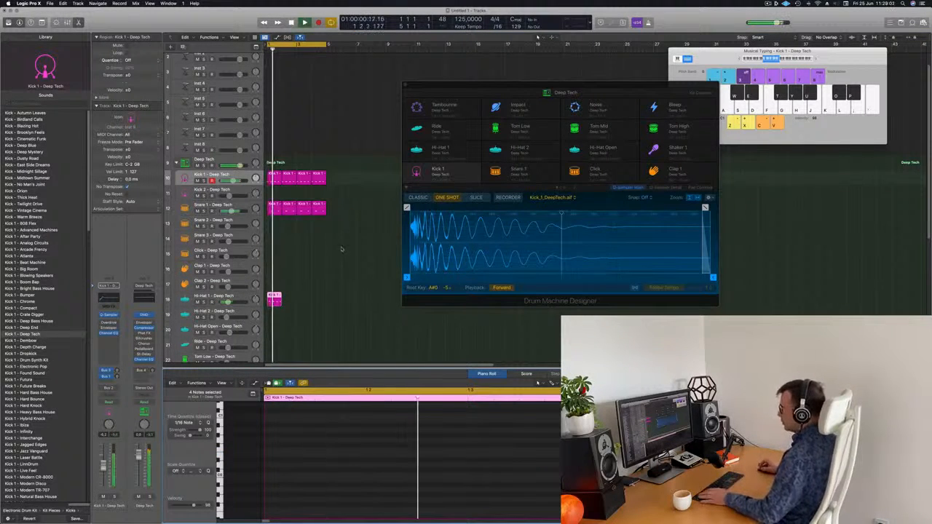
Repeat the Hi-Hat 1 region to fill the four-bar cycle and play the loop from the start
{"action": "left_click", "coordinate": [277, 307]}
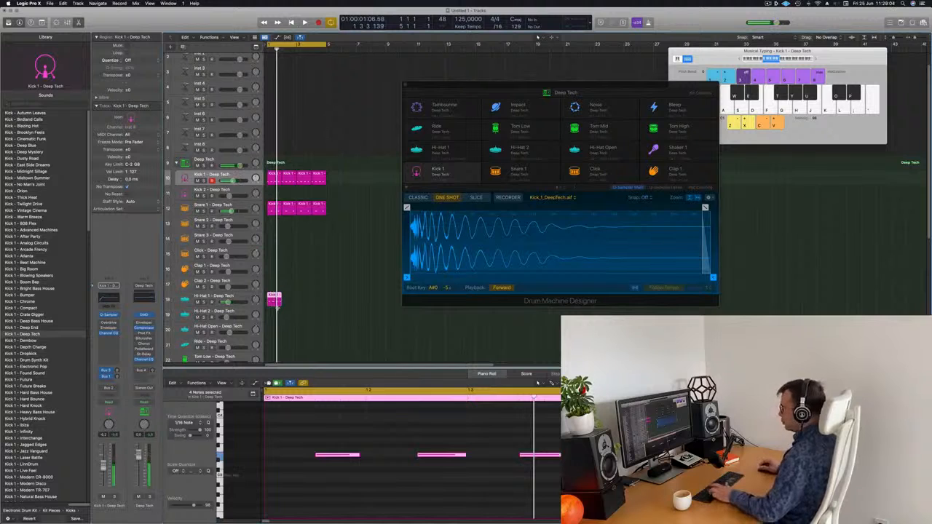
{"action": "key", "text": "super+r"}
{"action": "key", "text": "super+r"}
{"action": "key", "text": "space"}
{"action": "key", "text": "space"}
{"action": "key", "text": "space"}
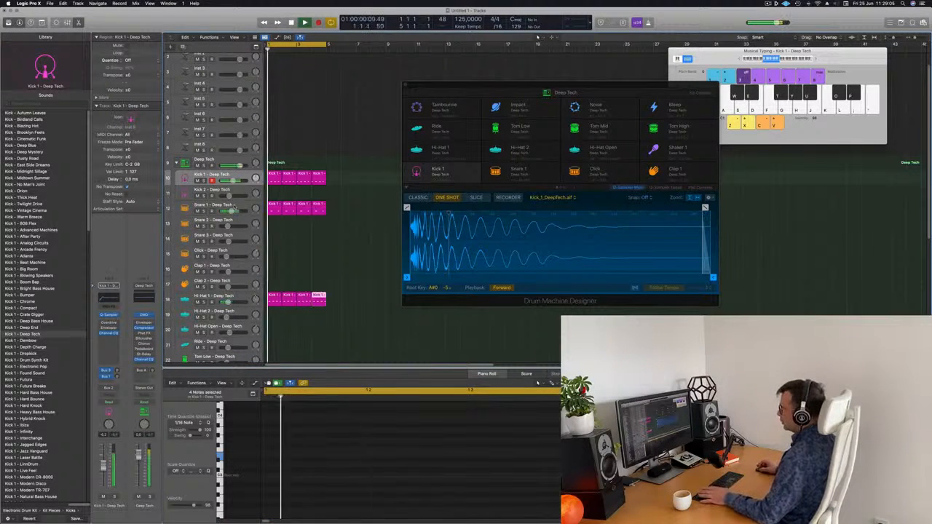
Select the Snare 1 track, lower its volume during playback and move the Drum Machine Designer window out of the way
{"action": "left_click", "coordinate": [202, 206]}
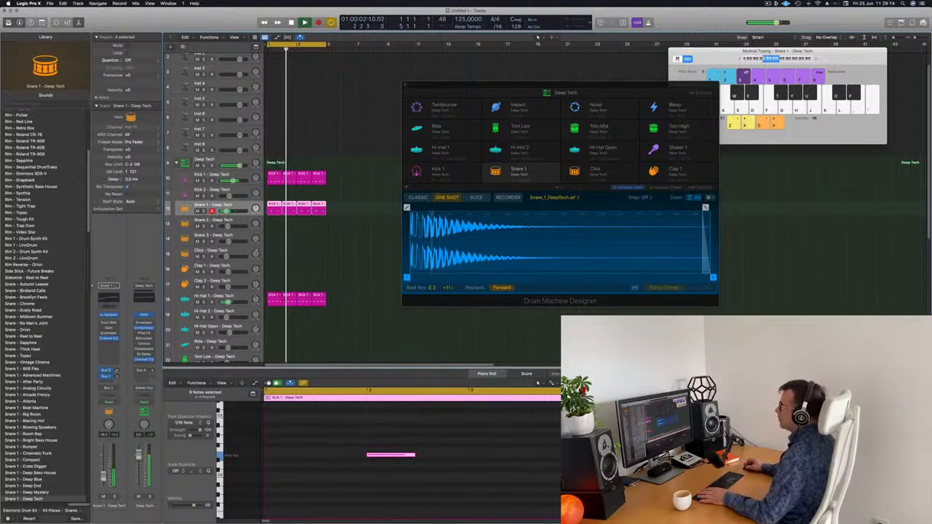
{"action": "left_click_drag", "start_coordinate": [625, 90], "coordinate": [682, 82]}
{"action": "left_click", "coordinate": [370, 239]}
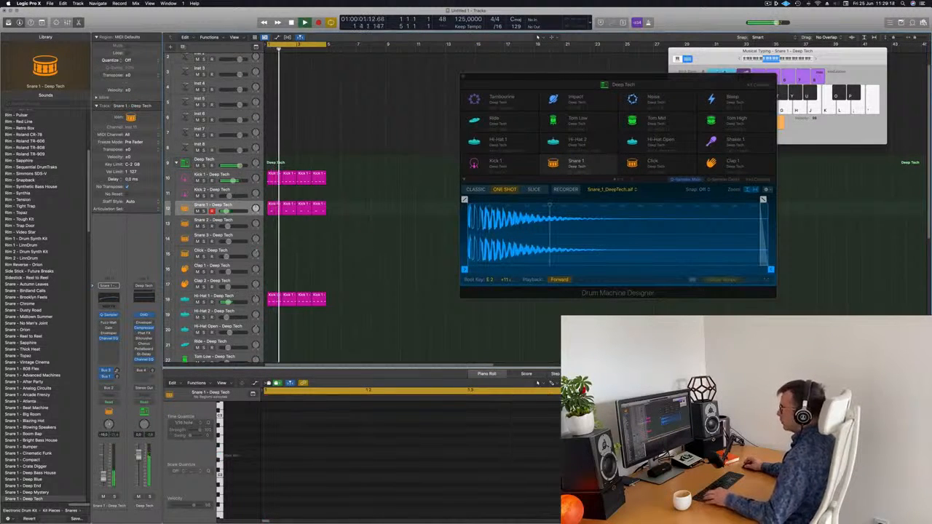
Copy the first Hi-Hat 1 region onto the Block track at bar 1 and stop playback
{"action": "scroll", "coordinate": [370, 241], "scroll_direction": "down", "scroll_amount": 4}
{"action": "scroll", "coordinate": [370, 241], "scroll_direction": "down", "scroll_amount": 5}
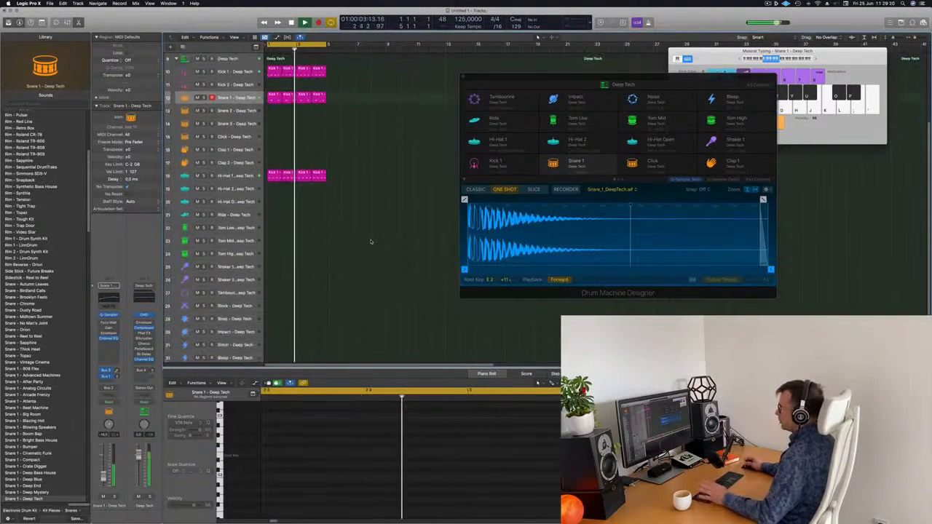
{"action": "left_click", "coordinate": [273, 166]}
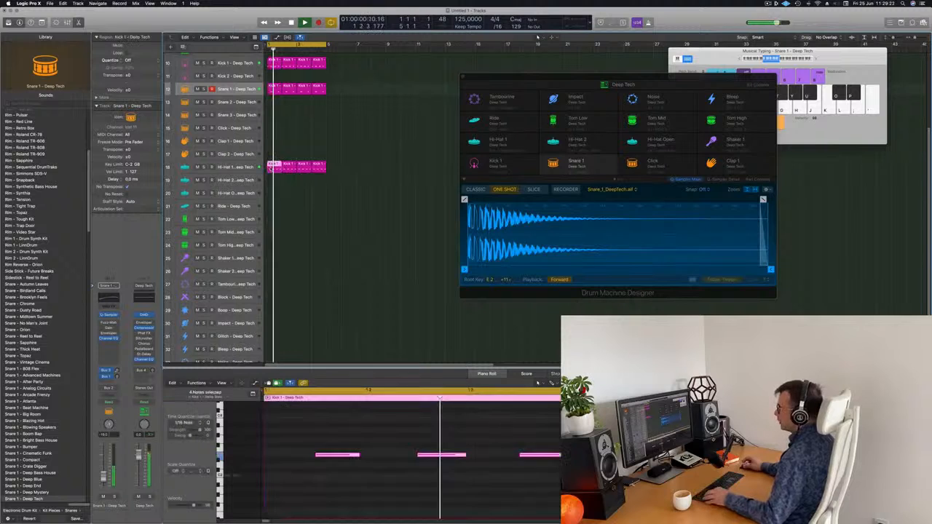
{"action": "left_click_drag", "start_coordinate": [273, 166], "coordinate": [271, 297]}
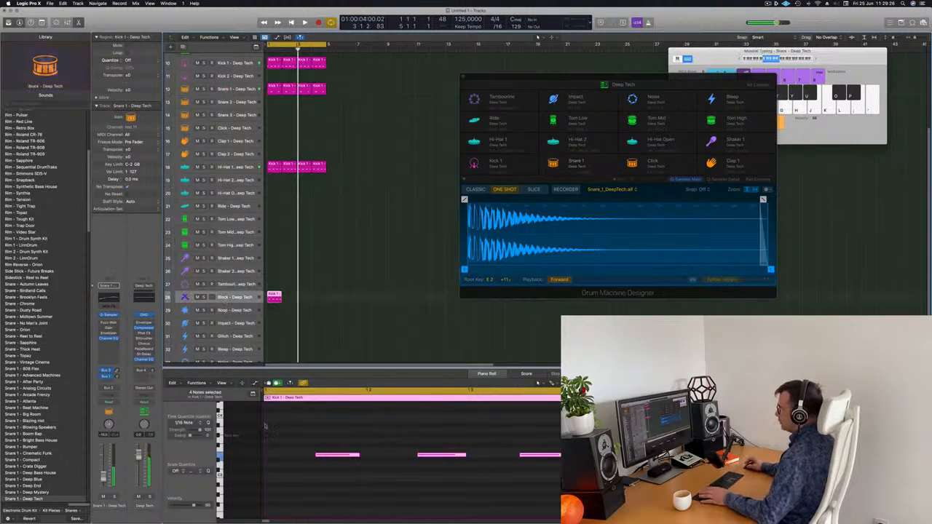
{"action": "key", "text": "space"}
Shorten the four notes of the Block region and shift them earlier so they fall just after each beat
{"action": "left_click", "coordinate": [290, 444]}
{"action": "scroll", "coordinate": [292, 451], "scroll_direction": "down", "scroll_amount": 3}
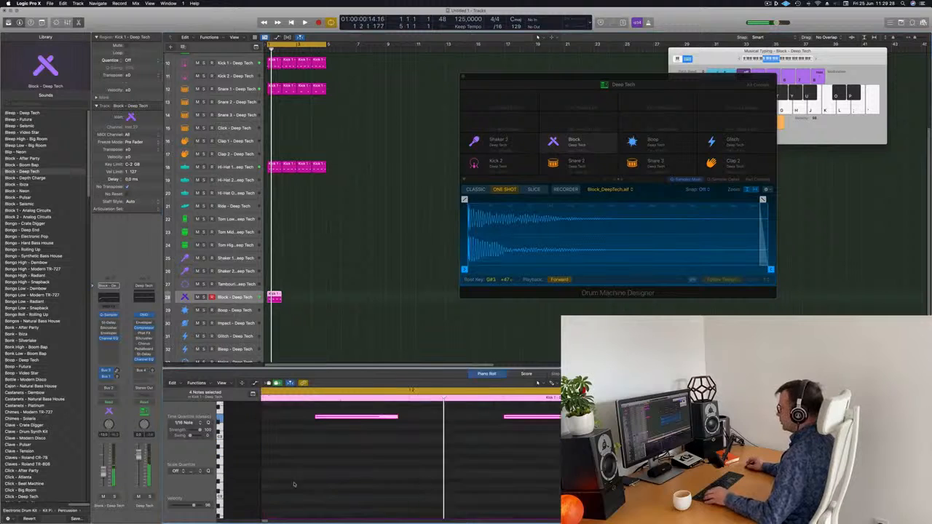
{"action": "scroll", "coordinate": [371, 449], "scroll_direction": "up", "scroll_amount": 3}
{"action": "scroll", "coordinate": [373, 449], "scroll_direction": "down", "scroll_amount": 4}
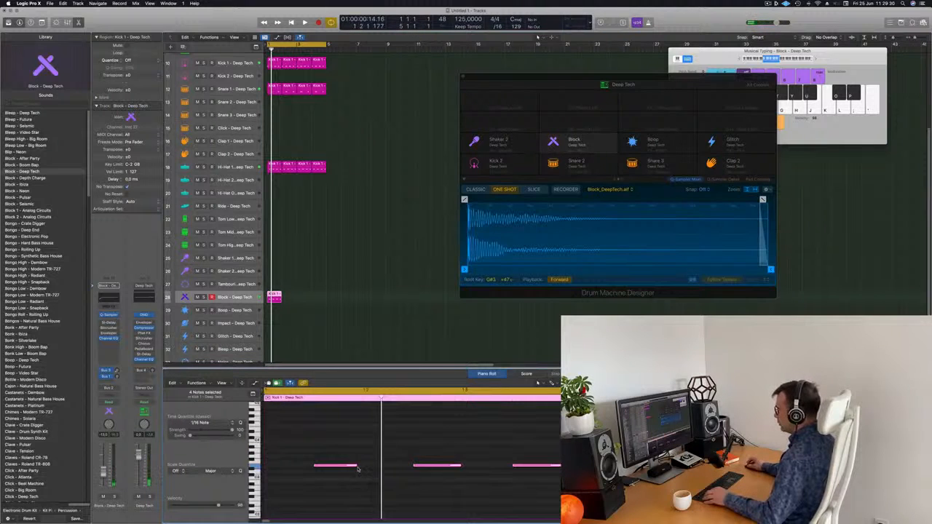
{"action": "left_click_drag", "start_coordinate": [355, 466], "coordinate": [294, 466]}
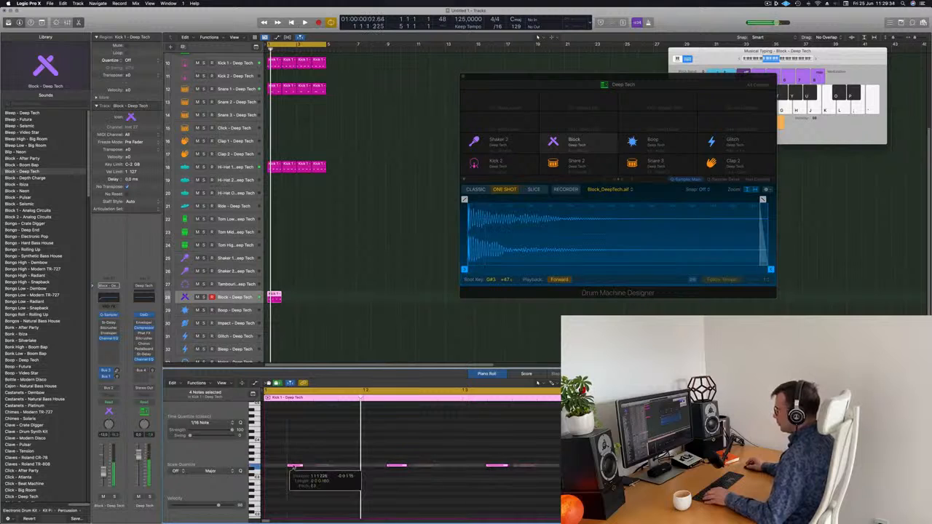
{"action": "key", "text": "space"}
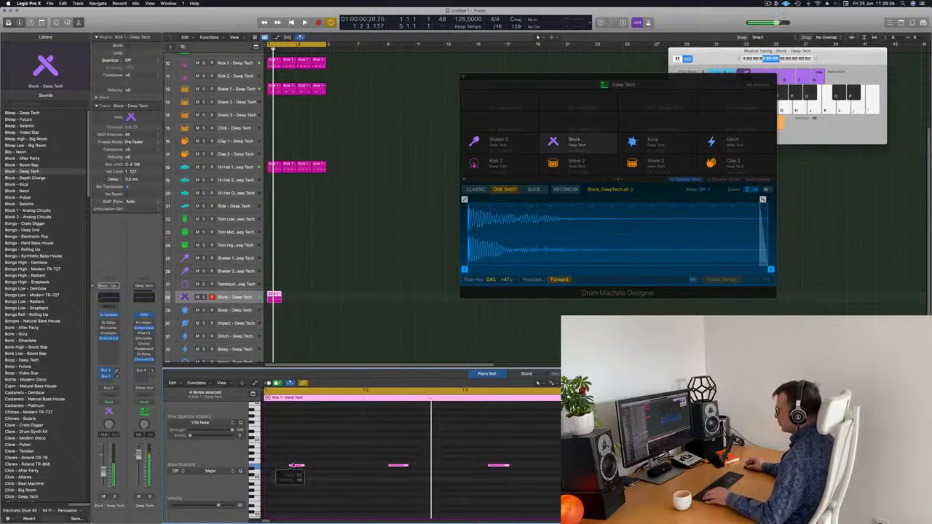
Duplicate the Block notes half a beat later and remove the two notes around beat 2 during playback
{"action": "left_click_drag", "start_coordinate": [295, 465], "coordinate": [340, 470]}
{"action": "key", "text": "space"}
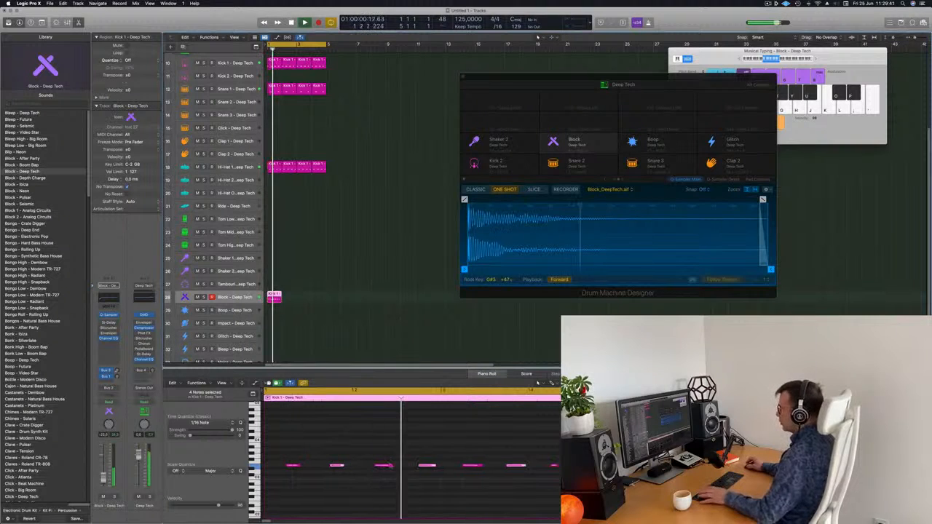
{"action": "left_click", "coordinate": [427, 466]}
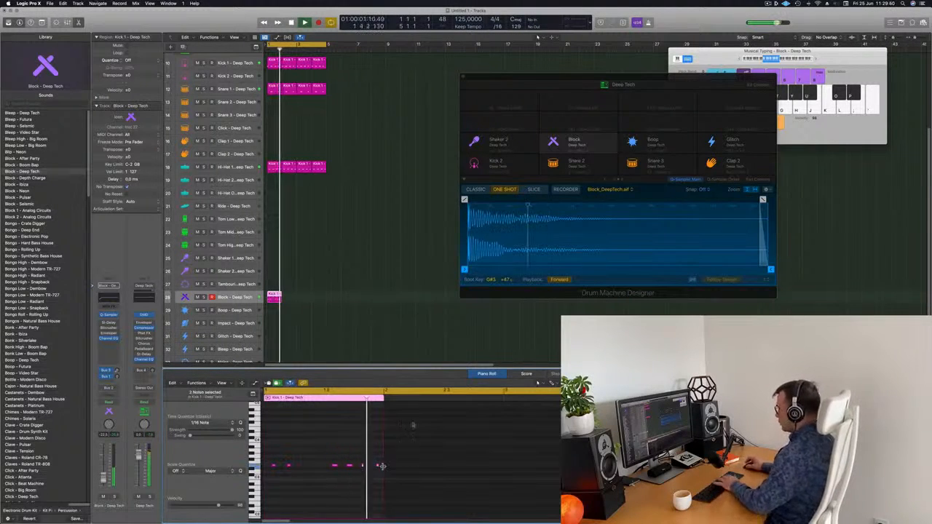
Repeat the one-bar Block region three times to fill bars 1 to 4 and select the Block track
{"action": "left_click", "coordinate": [274, 297]}
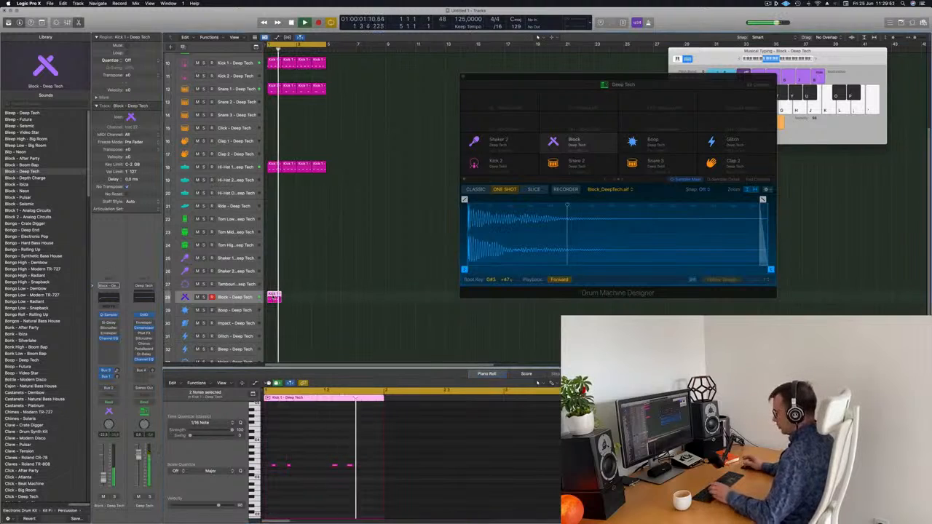
{"action": "key", "text": "super+r"}
{"action": "key", "text": "super+r"}
{"action": "key", "text": "super+r"}
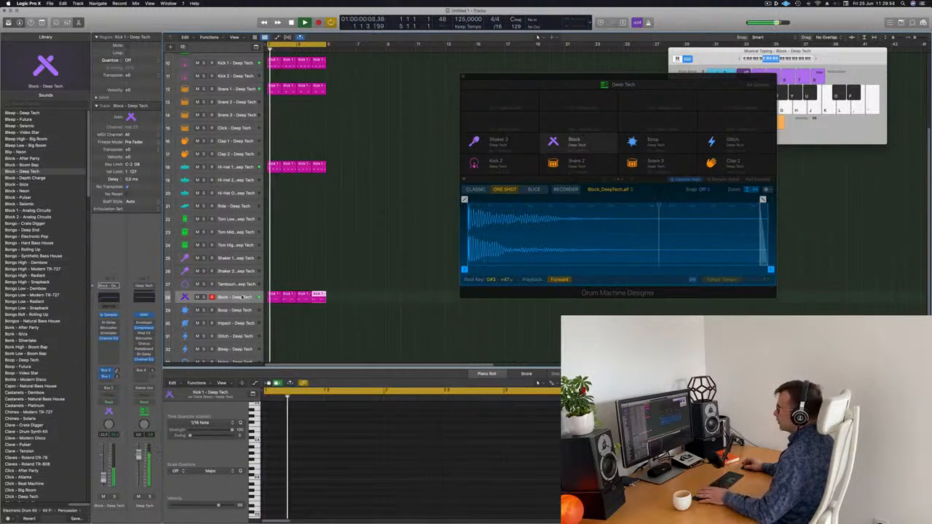
{"action": "left_click", "coordinate": [243, 297]}
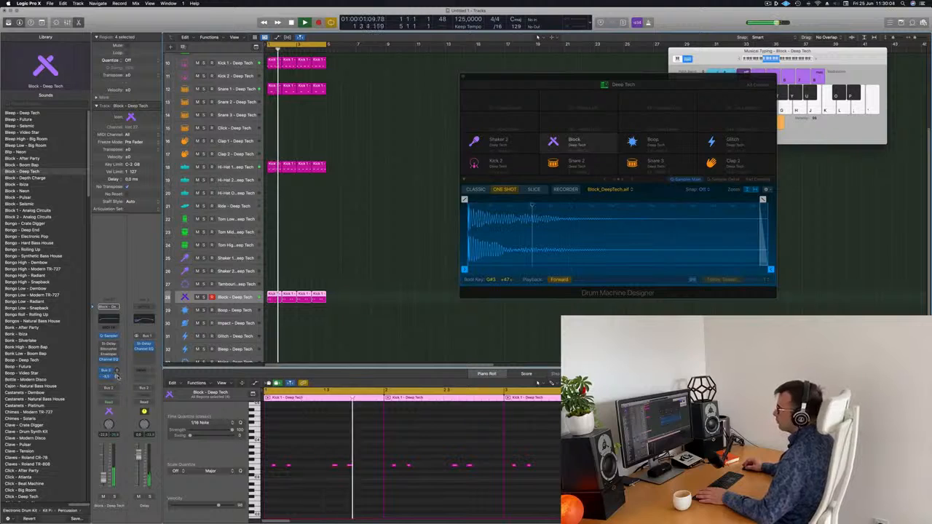
Open the Alchemy synth on the Inst 1 track, clear its window off the regions and increase that track's height
{"action": "scroll", "coordinate": [397, 269], "scroll_direction": "up", "scroll_amount": 5}
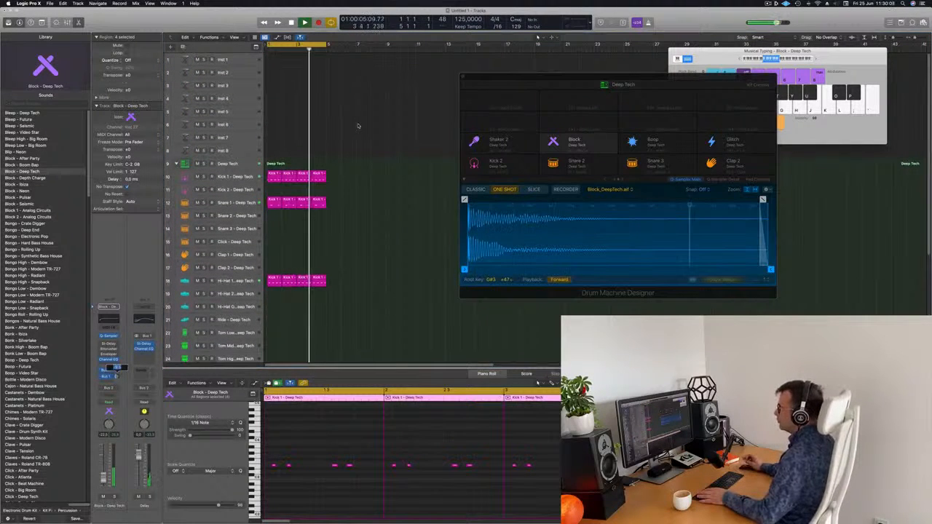
{"action": "left_click", "coordinate": [238, 101]}
{"action": "left_click", "coordinate": [235, 110]}
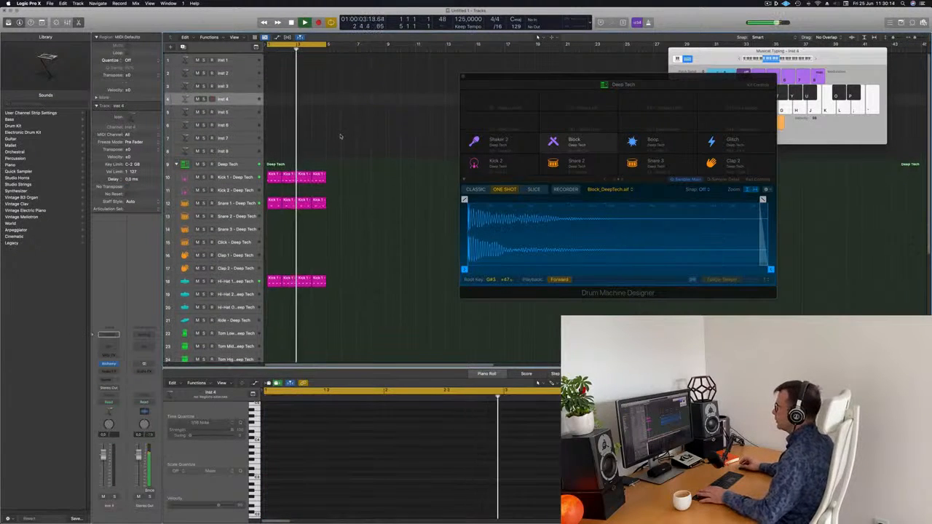
{"action": "left_click", "coordinate": [242, 61]}
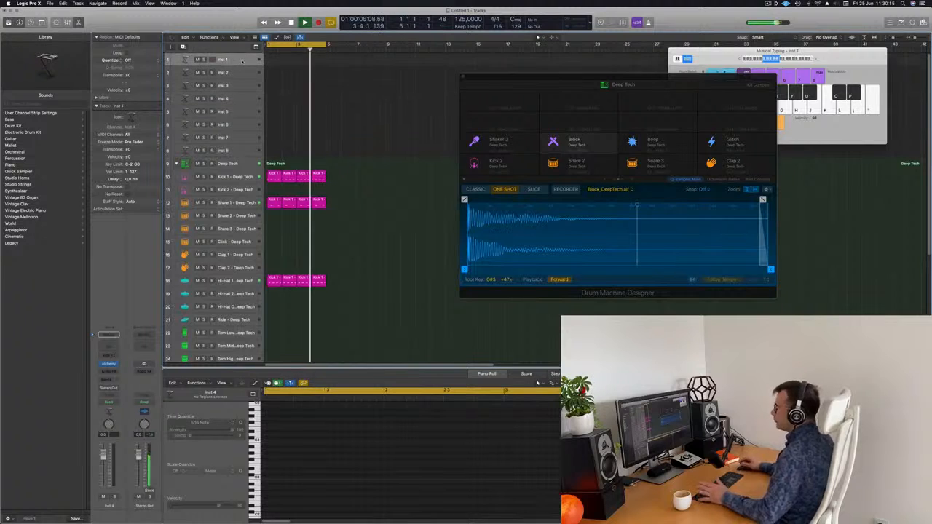
{"action": "left_click", "coordinate": [108, 364]}
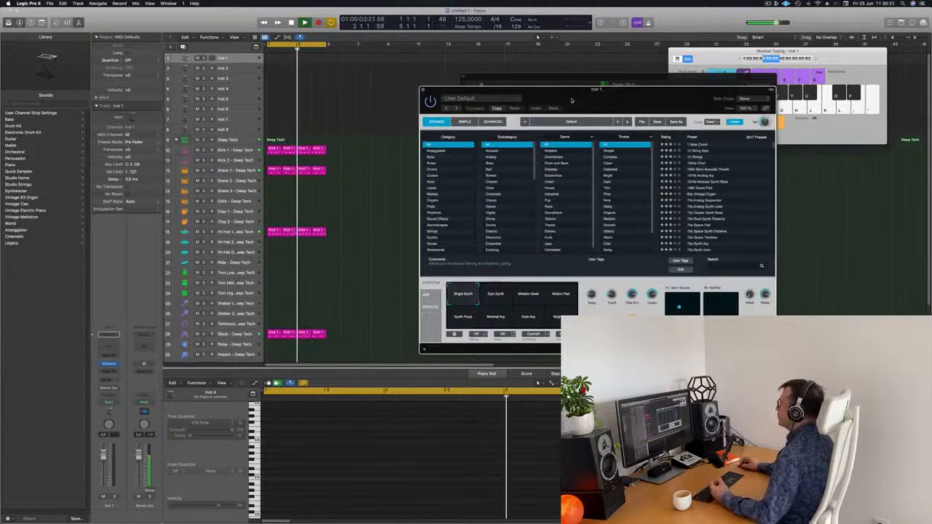
{"action": "left_click_drag", "start_coordinate": [571, 97], "coordinate": [545, 85]}
{"action": "left_click_drag", "start_coordinate": [448, 81], "coordinate": [414, 81]}
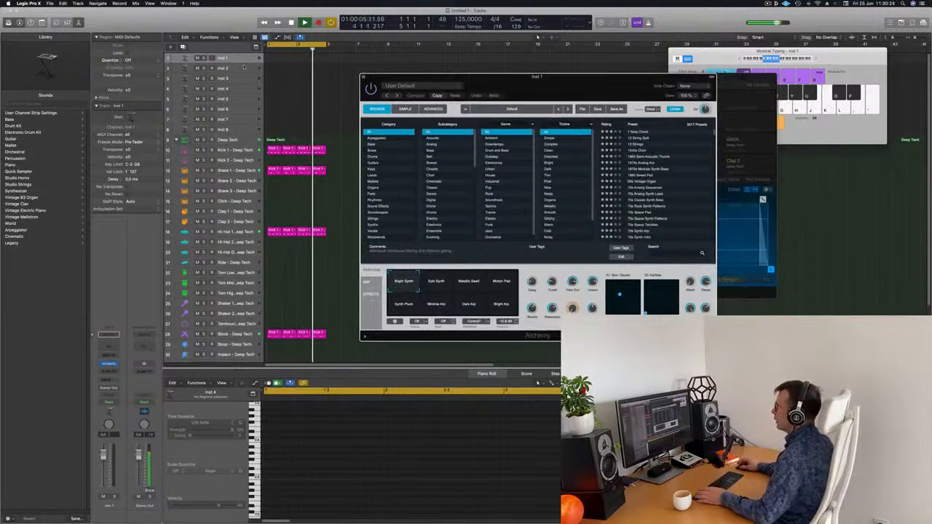
{"action": "left_click_drag", "start_coordinate": [245, 63], "coordinate": [240, 98]}
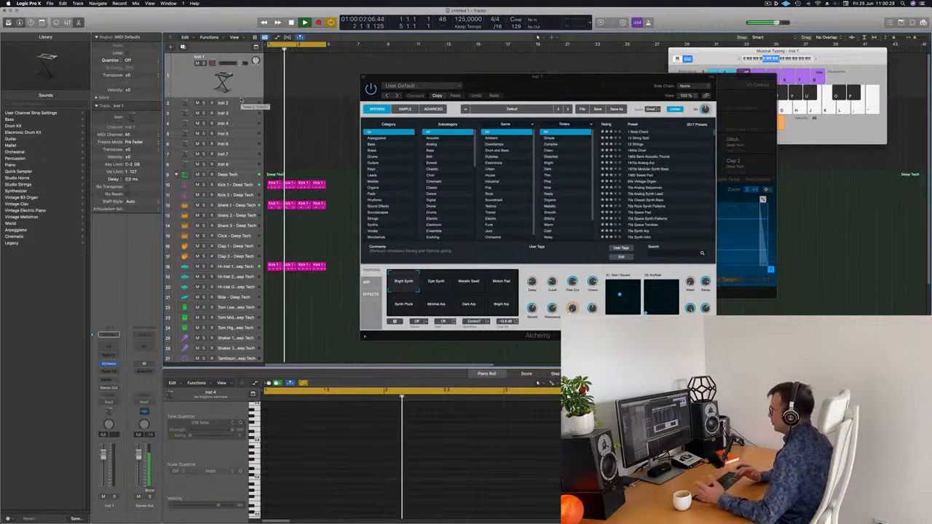
Load the Brass Response preset from Alchemy's Brass category, then lower the track's volume while auditioning it
{"action": "left_click", "coordinate": [383, 145]}
{"action": "left_click", "coordinate": [384, 150]}
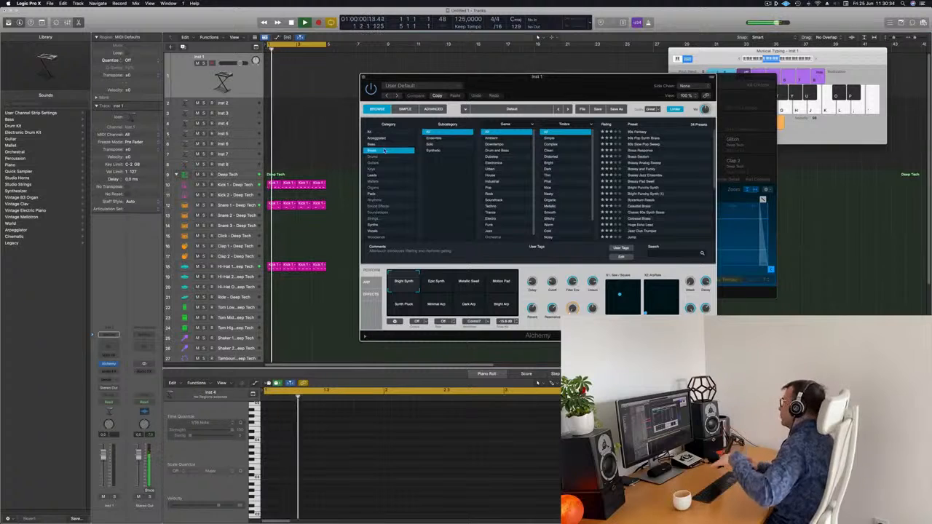
{"action": "left_click_drag", "start_coordinate": [541, 84], "coordinate": [551, 81]}
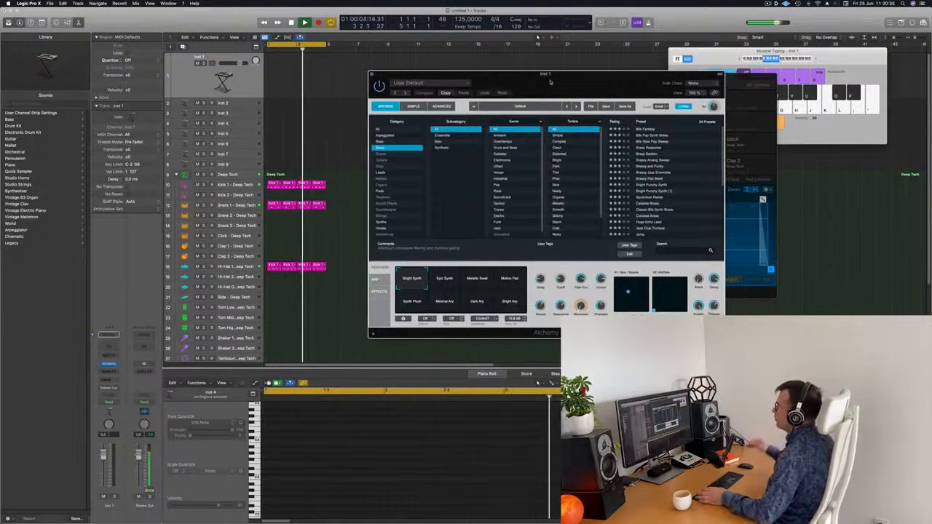
{"action": "left_click", "coordinate": [283, 89]}
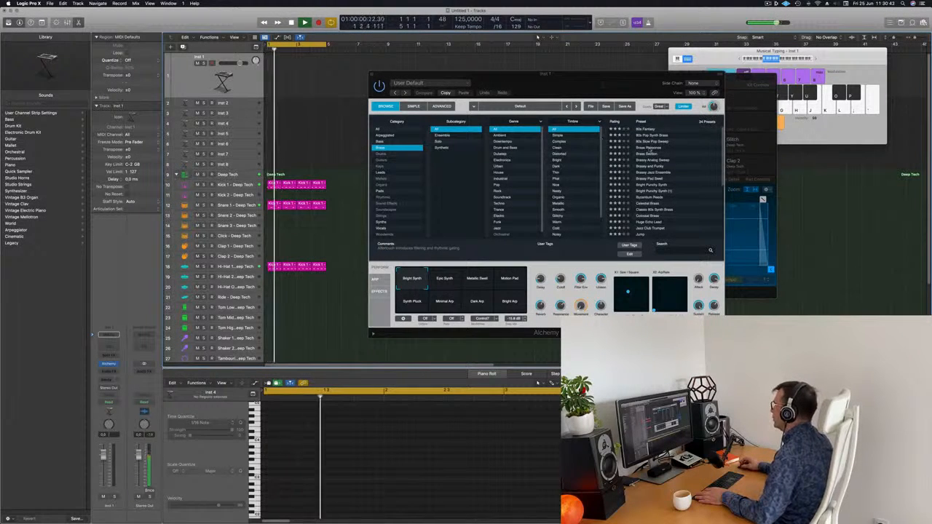
{"action": "left_click", "coordinate": [647, 147]}
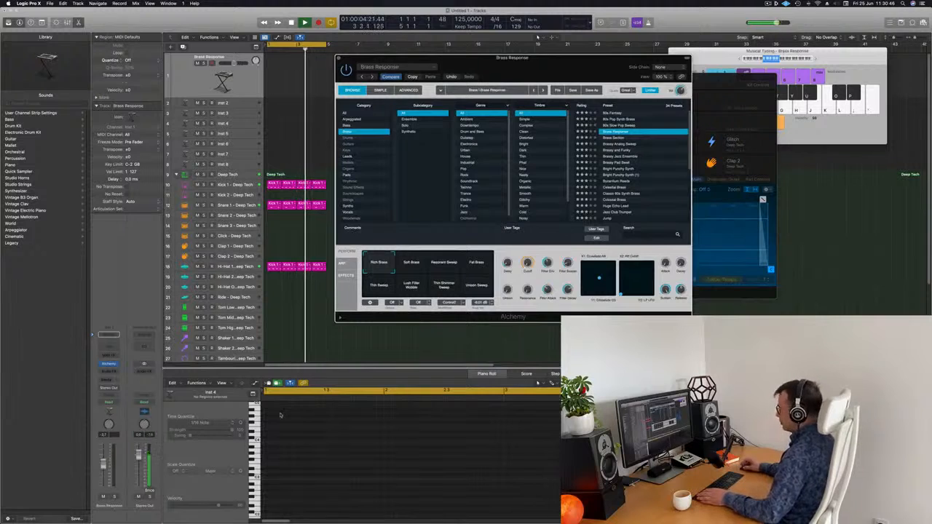
{"action": "left_click_drag", "start_coordinate": [103, 455], "coordinate": [103, 465]}
{"action": "key", "text": "j"}
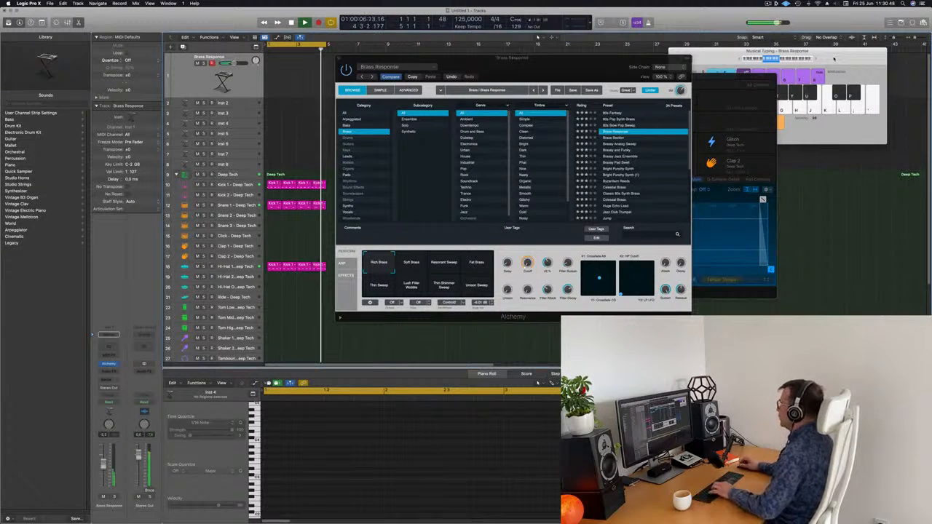
{"action": "left_click", "coordinate": [833, 58]}
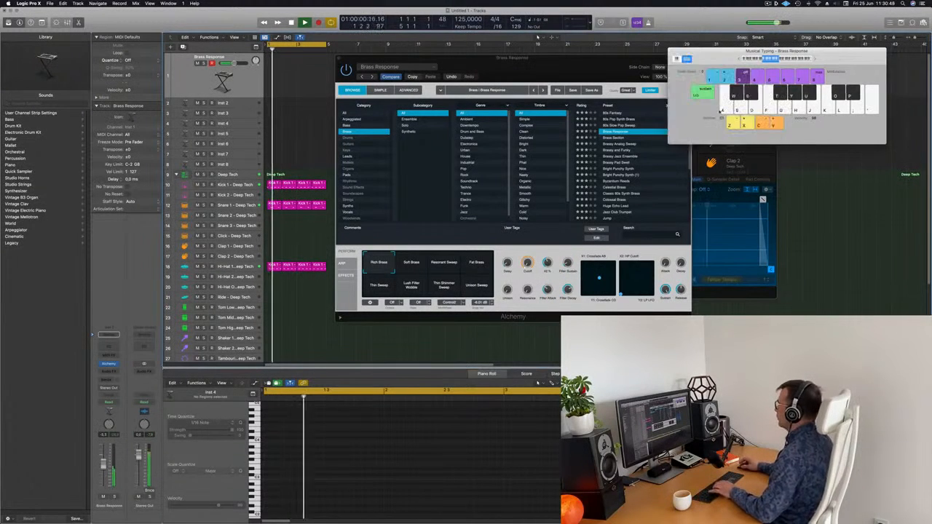
Audition the 80s Slow Pop Sweep and 80s Fantasy presets and load 80s Pop Synth Brass
{"action": "left_click", "coordinate": [619, 125]}
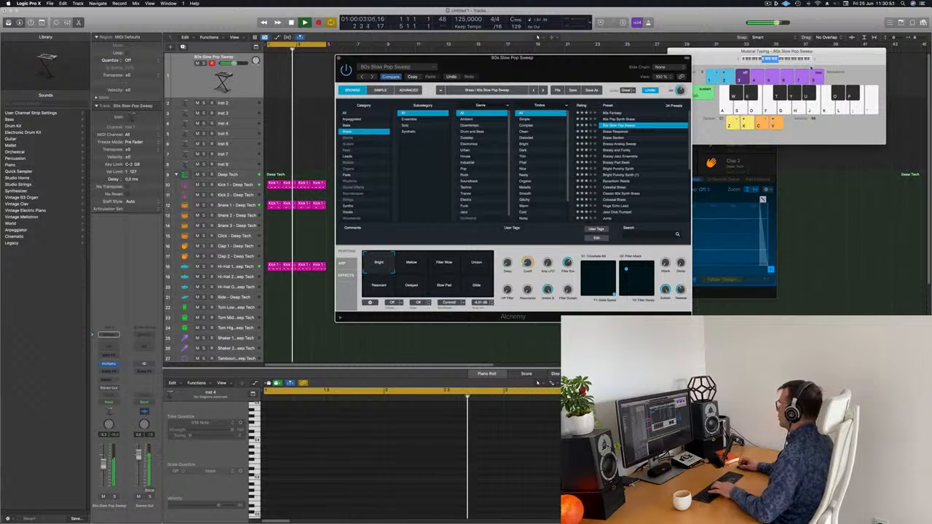
{"action": "left_click", "coordinate": [815, 60]}
{"action": "key", "text": "j"}
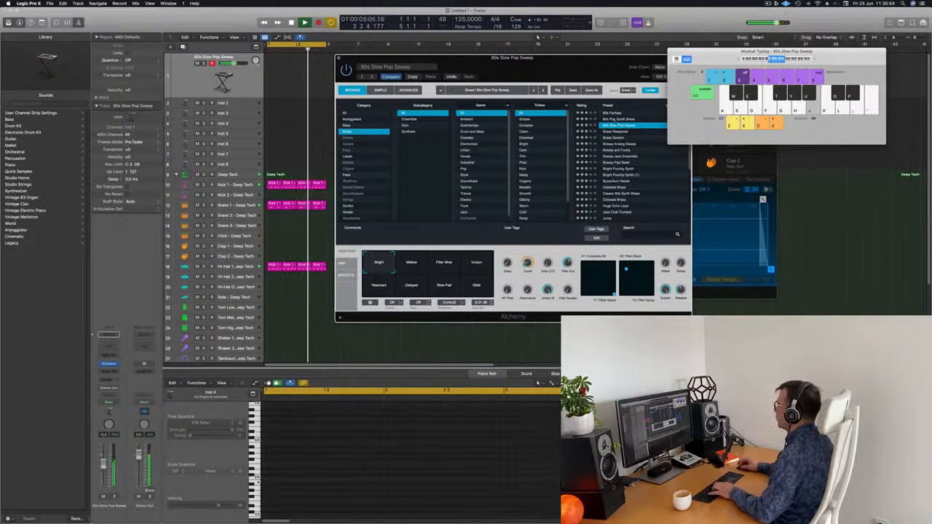
{"action": "left_click", "coordinate": [615, 118]}
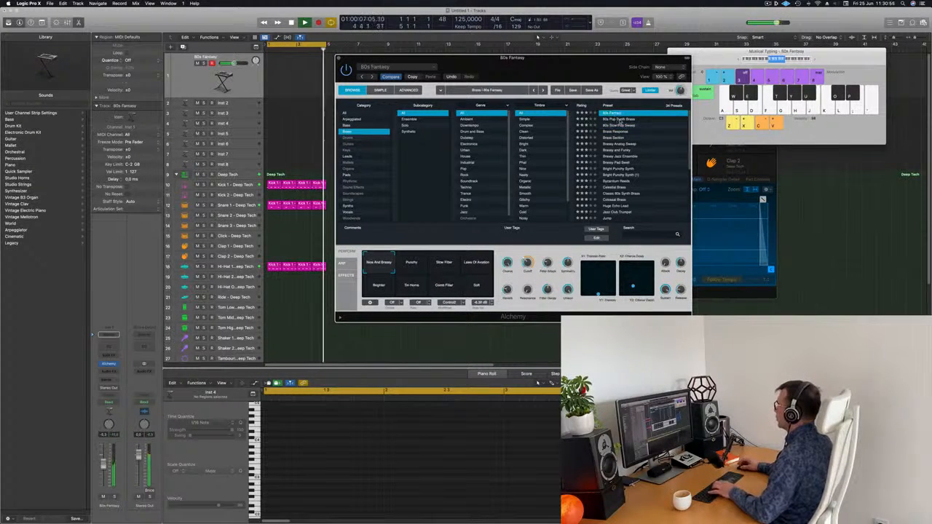
{"action": "left_click", "coordinate": [618, 119]}
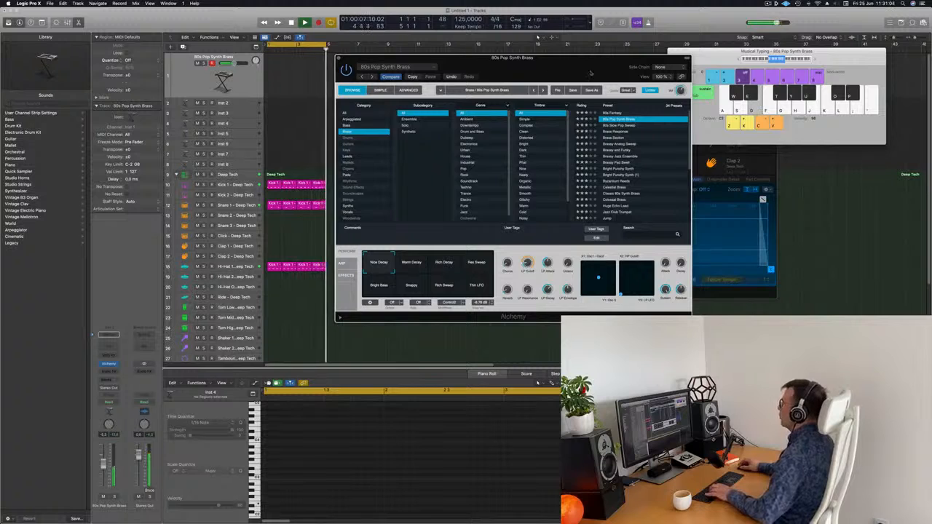
Enlarge the 80s Pop Synth Brass track further and record a single played note into the loop
{"action": "left_click_drag", "start_coordinate": [555, 73], "coordinate": [743, 120]}
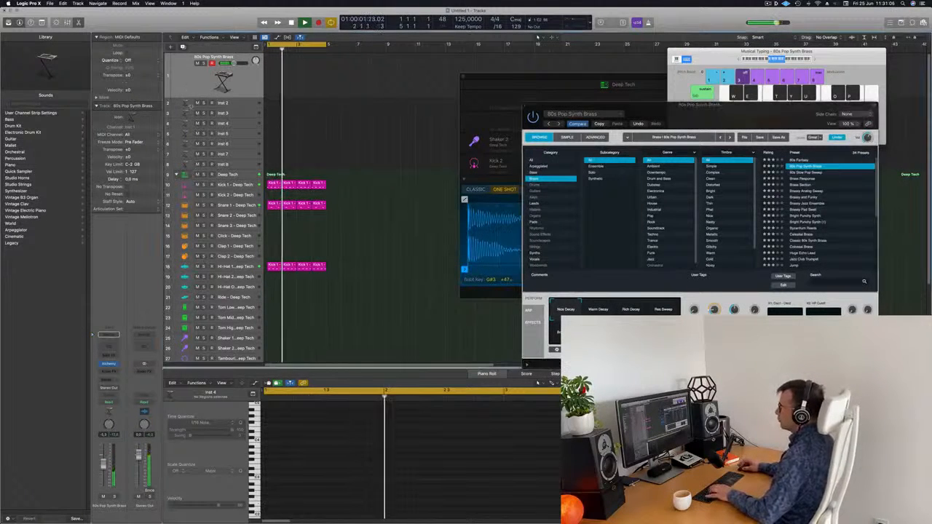
{"action": "left_click_drag", "start_coordinate": [190, 97], "coordinate": [190, 126]}
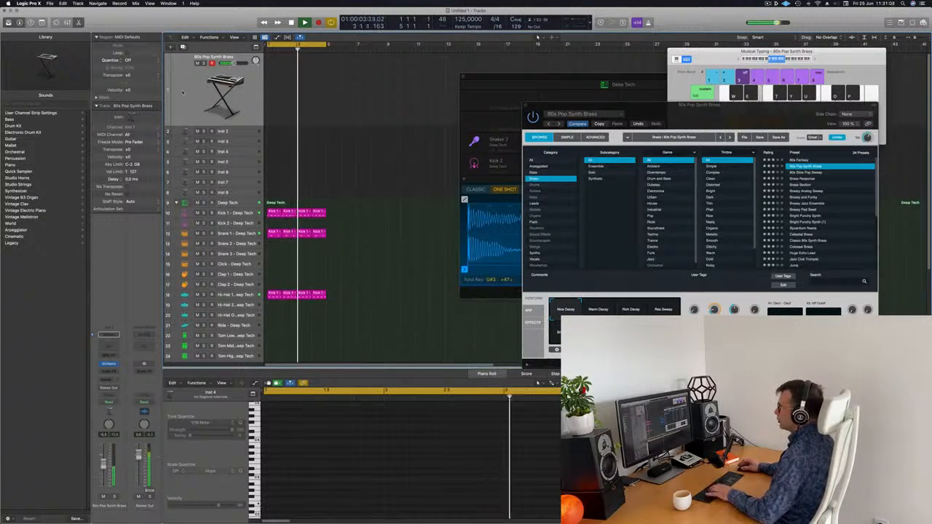
{"action": "key", "text": "r"}
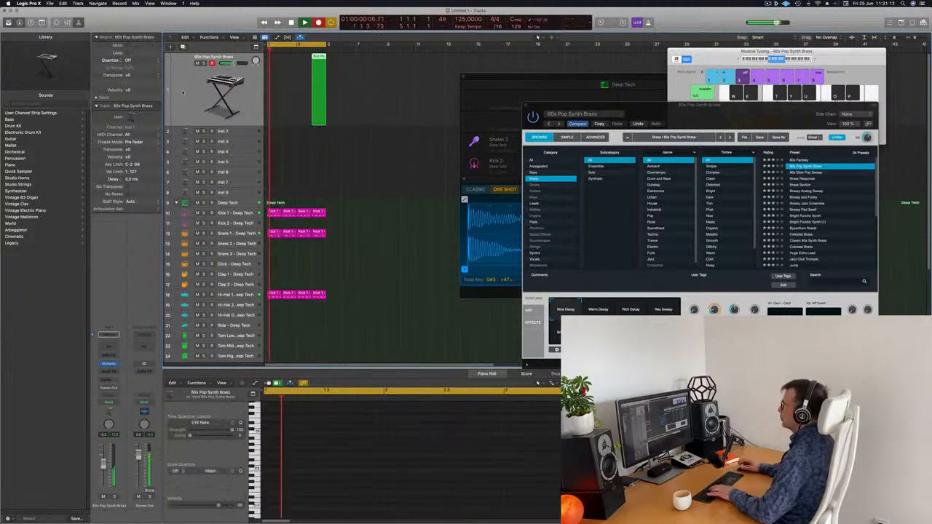
{"action": "key", "text": "d"}
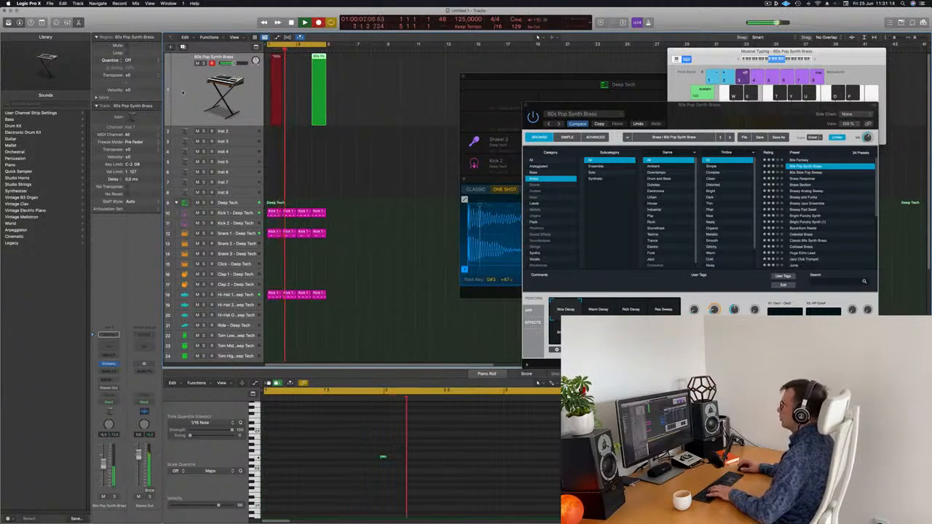
{"action": "key", "text": "space"}
Lengthen the recorded brass note at bar 2 and copy it to the start of bar 1 in the Piano Roll
{"action": "left_click", "coordinate": [393, 458]}
{"action": "left_click_drag", "start_coordinate": [398, 460], "coordinate": [281, 459]}
{"action": "left_click_drag", "start_coordinate": [350, 441], "coordinate": [430, 484]}
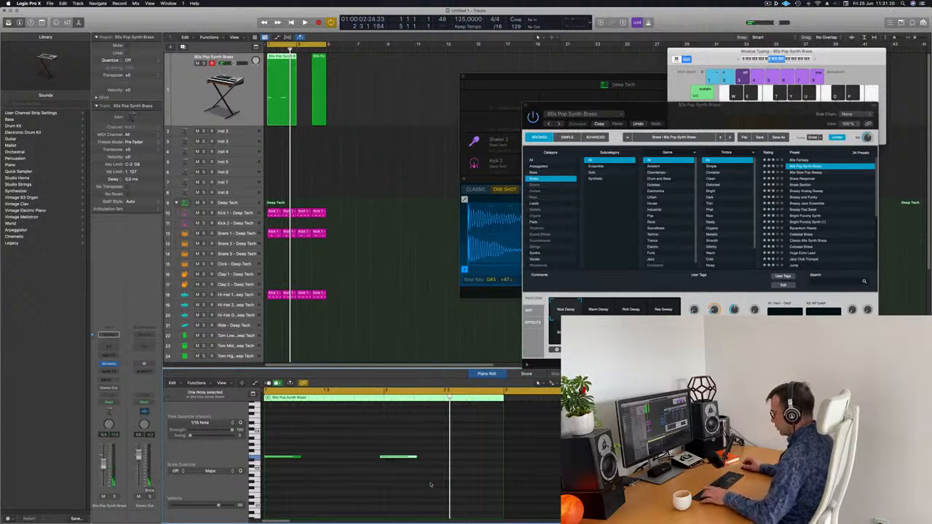
{"action": "left_click_drag", "start_coordinate": [392, 457], "coordinate": [282, 479]}
{"action": "key", "text": "space"}
Delete the leftover brass region at bar 4 and move the remaining two-bar region half a bar later
{"action": "left_click_drag", "start_coordinate": [369, 85], "coordinate": [313, 121]}
{"action": "key", "text": "BackSpace"}
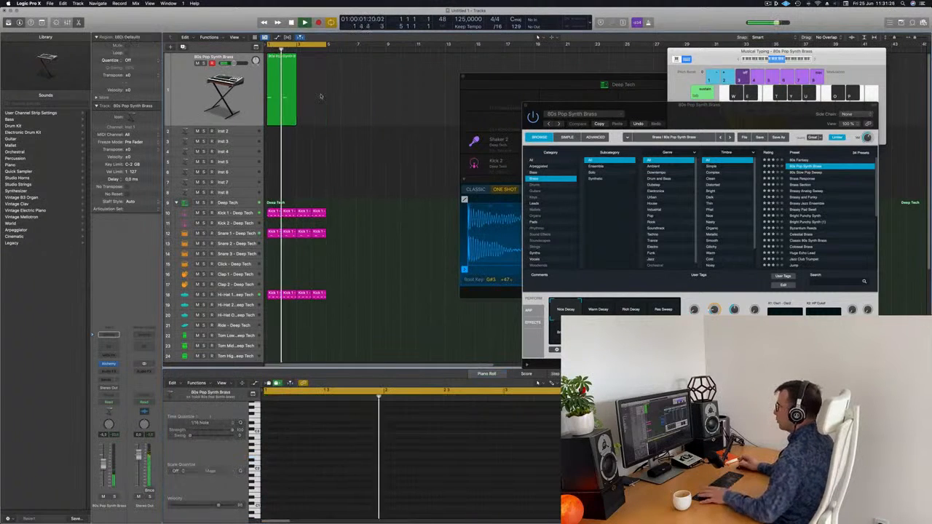
{"action": "left_click", "coordinate": [284, 58]}
{"action": "mouse_move", "coordinate": [290, 59]}
{"action": "left_mouse_down"}
{"action": "mouse_move", "coordinate": [299, 58]}
{"action": "mouse_move", "coordinate": [295, 75]}
{"action": "left_mouse_up"}
{"action": "left_click", "coordinate": [348, 104]}
{"action": "key", "text": "space"}
{"action": "scroll", "coordinate": [356, 110], "scroll_direction": "up", "scroll_amount": 2}
{"action": "scroll", "coordinate": [368, 111], "scroll_direction": "down", "scroll_amount": 2}
Copy the two-bar brass region directly after the original and move the Alchemy window clear of the regions
{"action": "left_click_drag", "start_coordinate": [635, 104], "coordinate": [572, 96]}
{"action": "key", "text": "space"}
{"action": "key", "text": "space"}
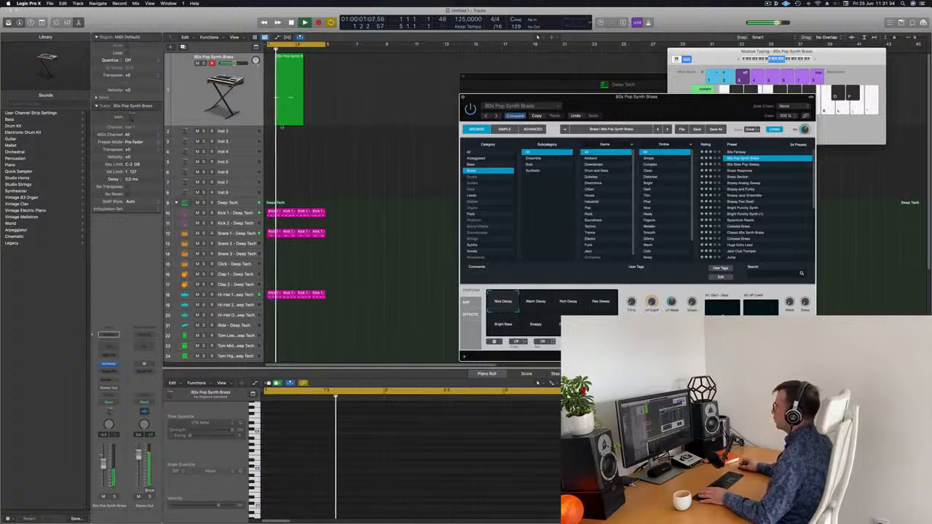
{"action": "left_click_drag", "start_coordinate": [634, 97], "coordinate": [632, 52]}
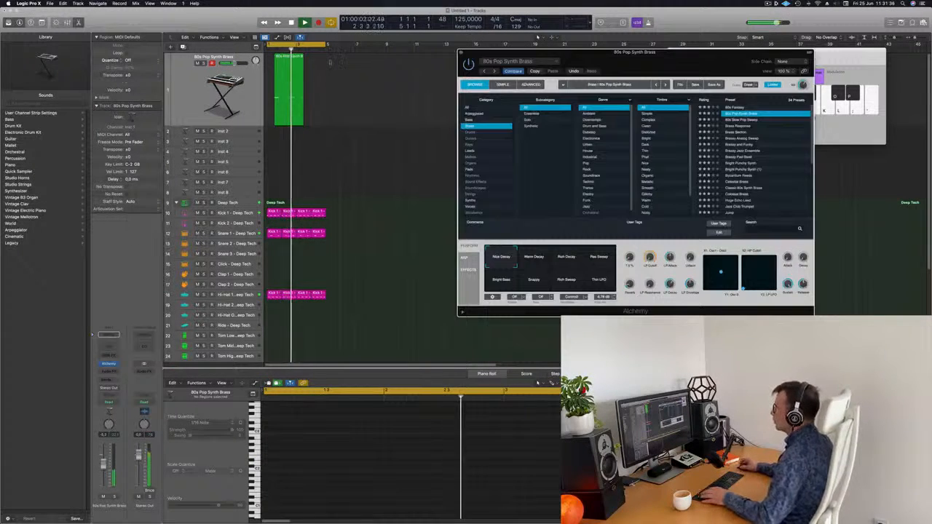
{"action": "key", "text": "space"}
{"action": "key", "text": "space"}
{"action": "left_click", "coordinate": [288, 62]}
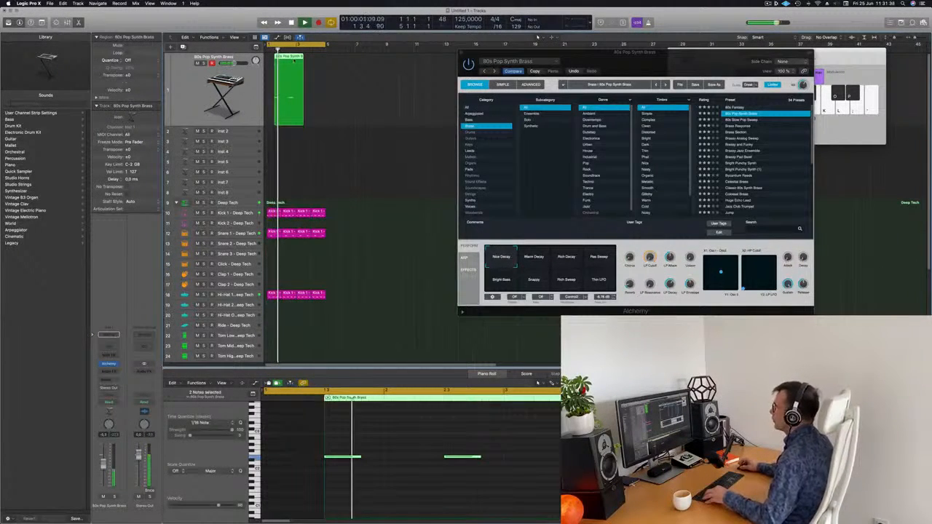
{"action": "left_click_drag", "start_coordinate": [288, 62], "coordinate": [317, 63]}
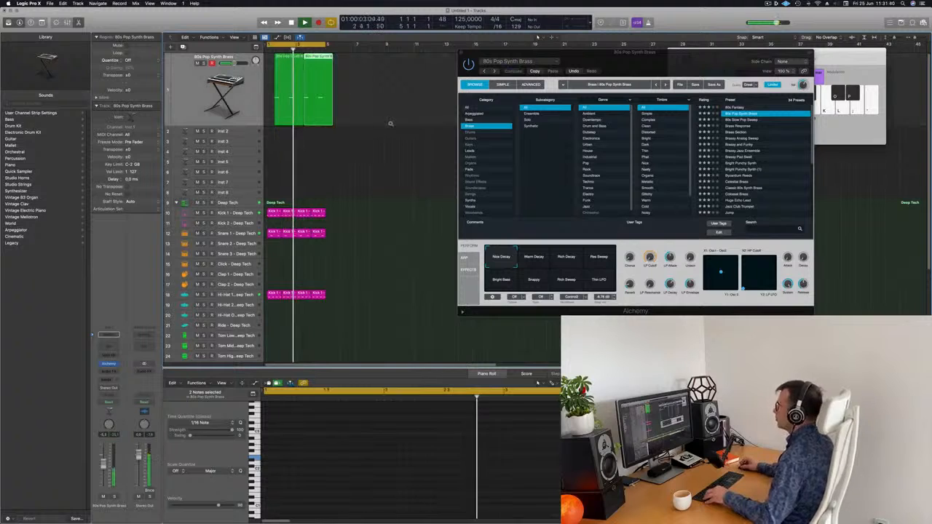
{"action": "scroll", "coordinate": [391, 124], "scroll_direction": "left", "scroll_amount": 2}
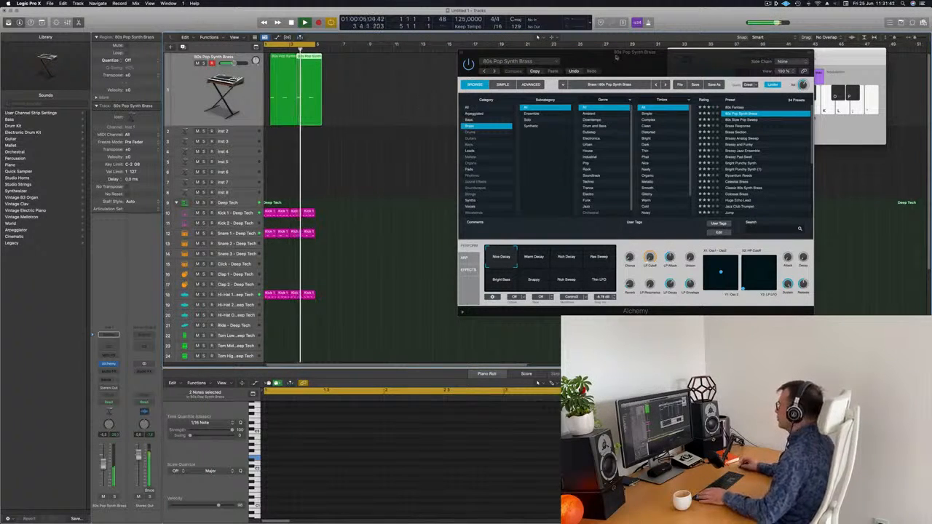
{"action": "left_click_drag", "start_coordinate": [612, 55], "coordinate": [669, 36]}
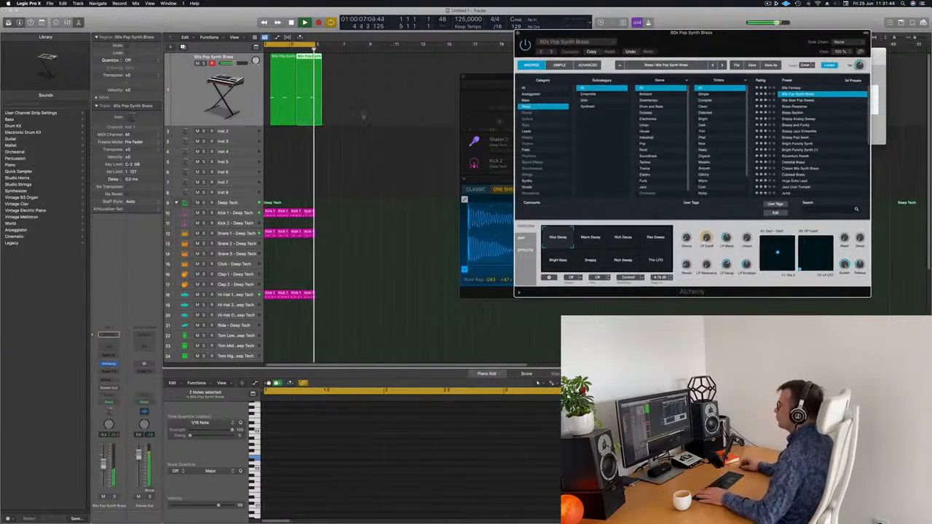
{"action": "left_click", "coordinate": [363, 116]}
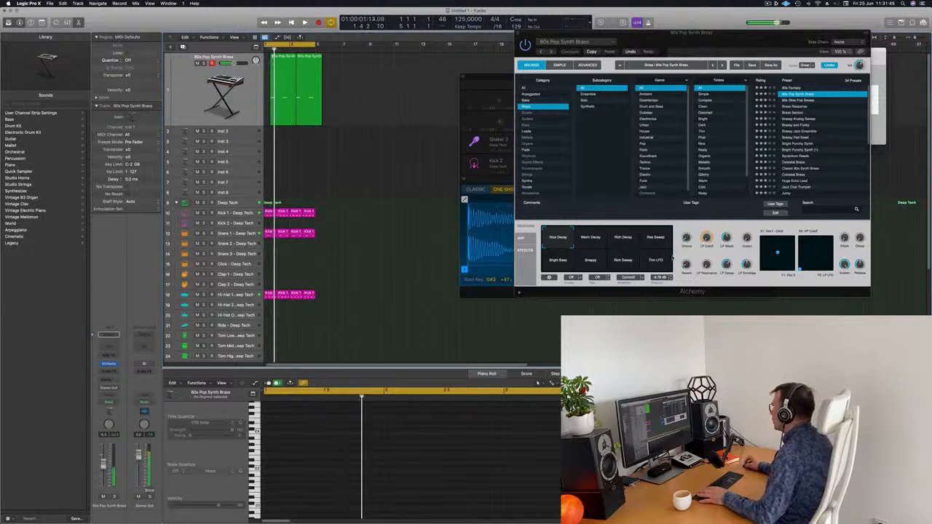
Switch the brass sound to the Warm Decay variation, raise the track's volume slightly and restart playback
{"action": "left_click", "coordinate": [590, 239]}
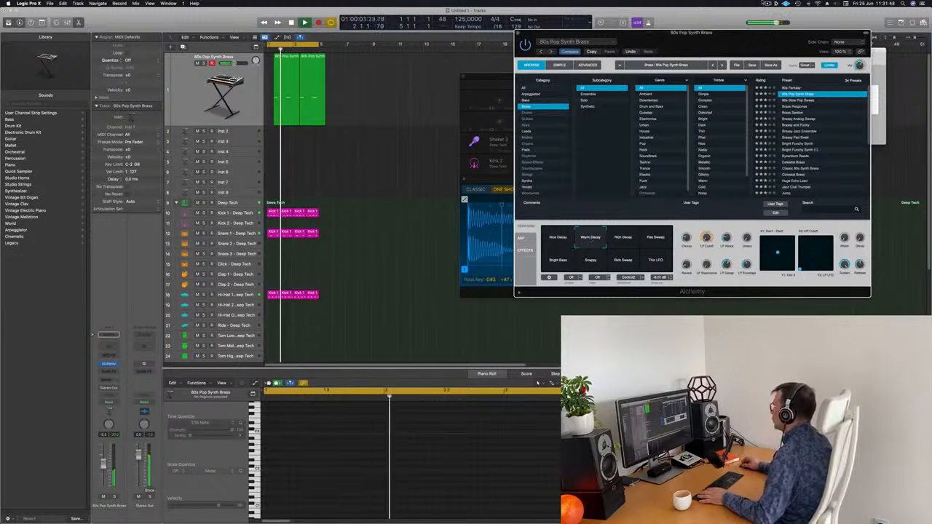
{"action": "left_click_drag", "start_coordinate": [737, 37], "coordinate": [673, 54]}
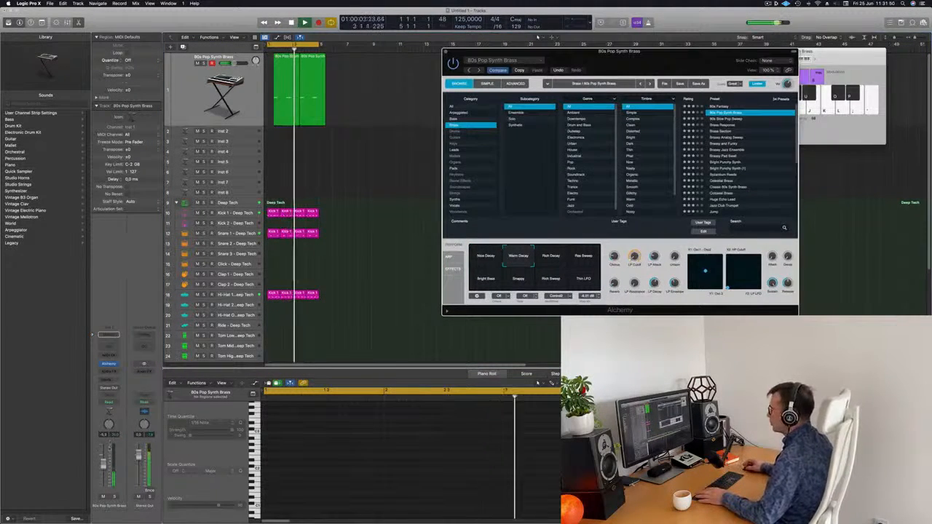
{"action": "left_click_drag", "start_coordinate": [103, 464], "coordinate": [104, 462]}
{"action": "key", "text": "Return"}
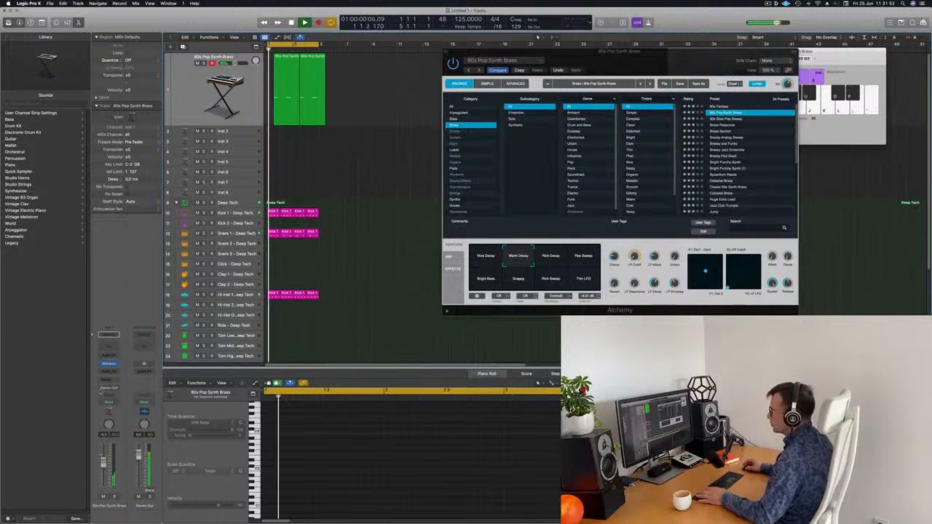
Add a send to the Bus 5 Delay on the 80s Pop Synth Brass track and raise its send level
{"action": "left_click", "coordinate": [107, 383]}
{"action": "mouse_move", "coordinate": [104, 389]}
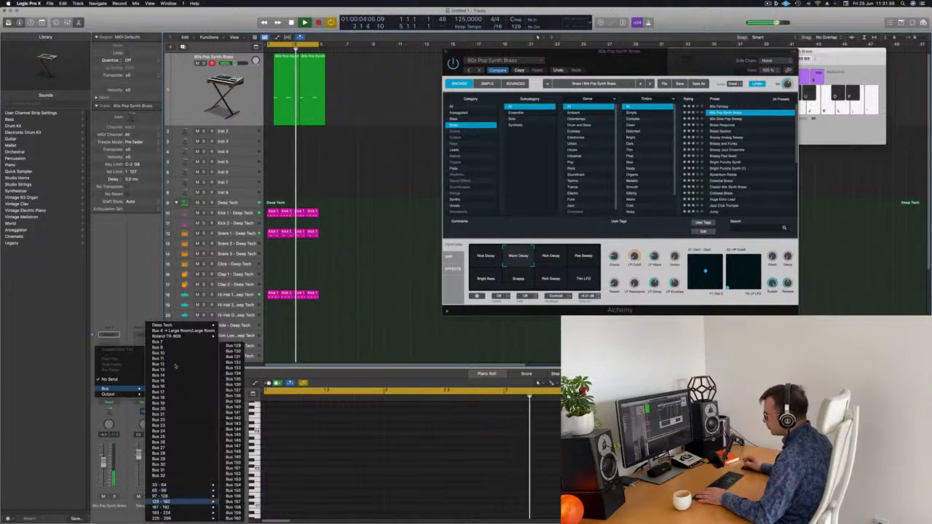
{"action": "mouse_move", "coordinate": [186, 336]}
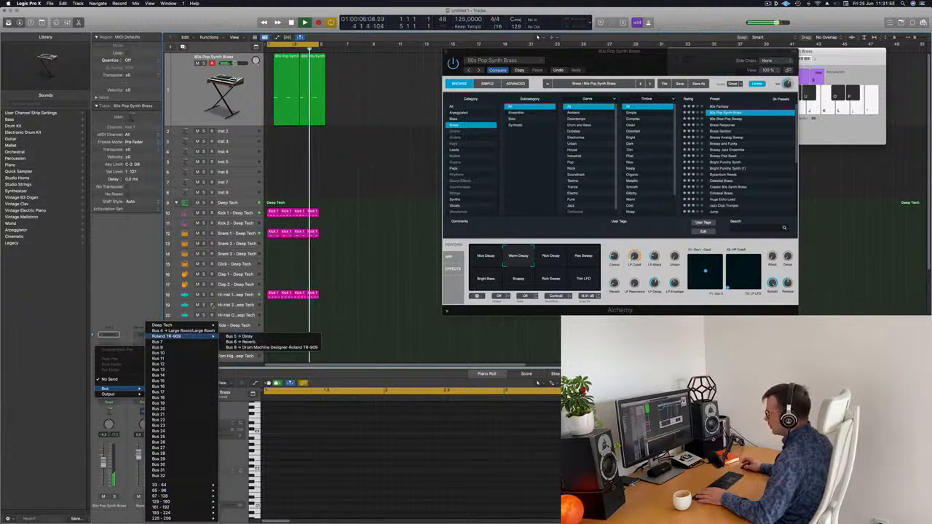
{"action": "left_click", "coordinate": [245, 336]}
{"action": "left_click", "coordinate": [203, 90]}
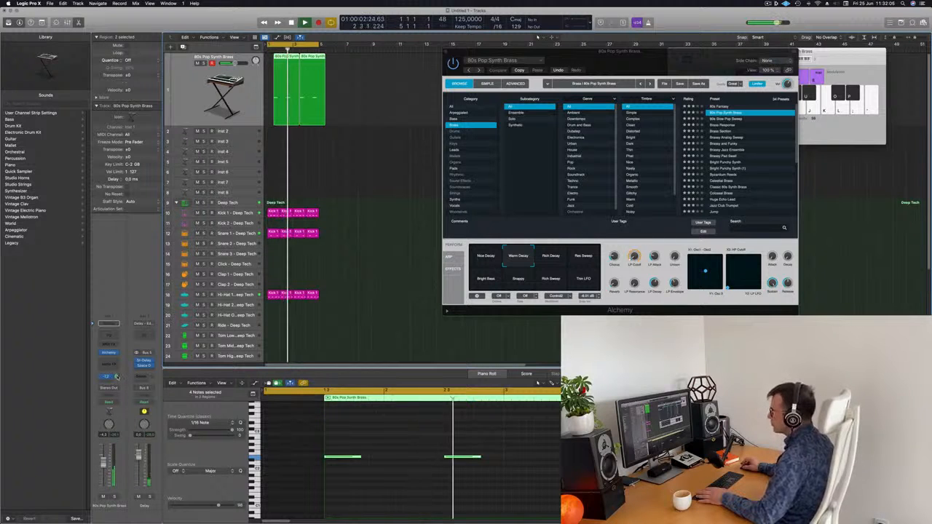
Move the Alchemy window clear of the regions and duplicate the 80s Pop Synth Brass track with its settings
{"action": "left_click_drag", "start_coordinate": [588, 61], "coordinate": [751, 72]}
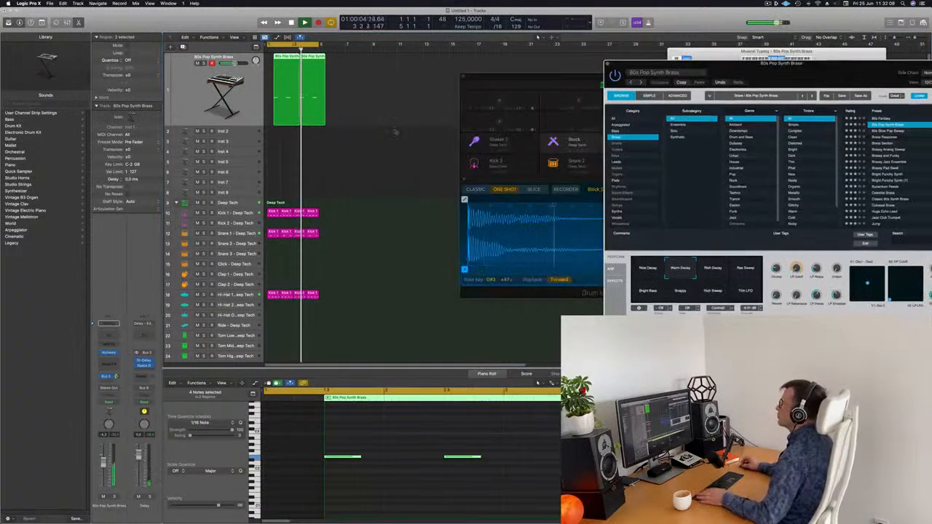
{"action": "left_click", "coordinate": [414, 81]}
{"action": "left_click", "coordinate": [188, 93]}
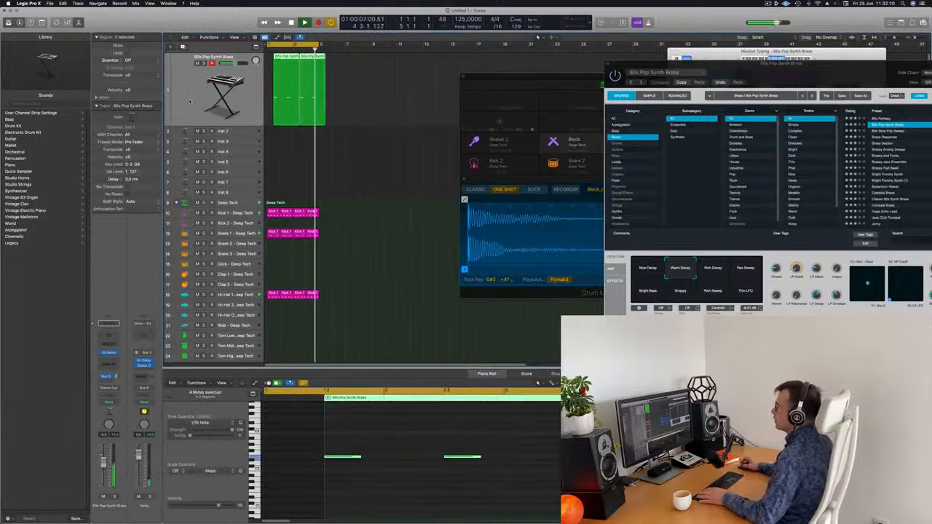
{"action": "left_click", "coordinate": [183, 47]}
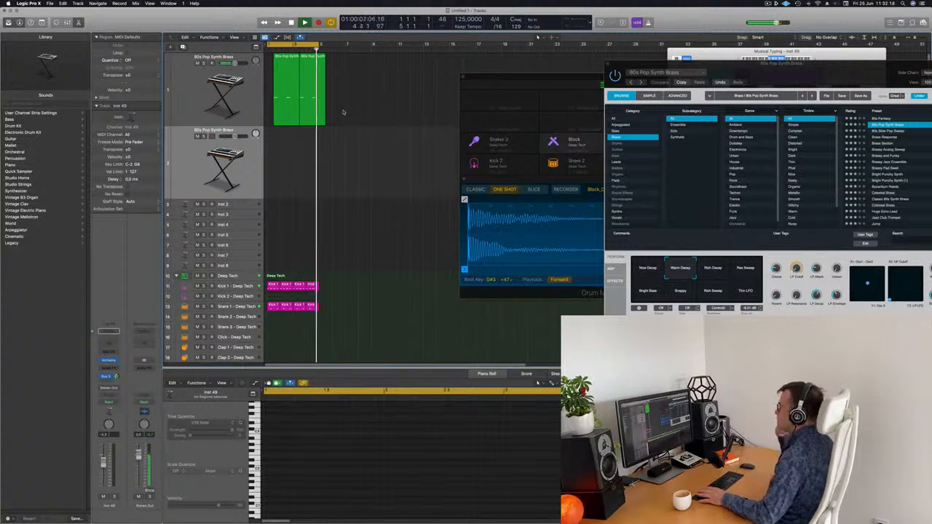
Copy the first two-bar brass region to the start of bar 1 on the duplicate track and restart playback
{"action": "left_click", "coordinate": [287, 108]}
{"action": "left_click_drag", "start_coordinate": [287, 108], "coordinate": [278, 151]}
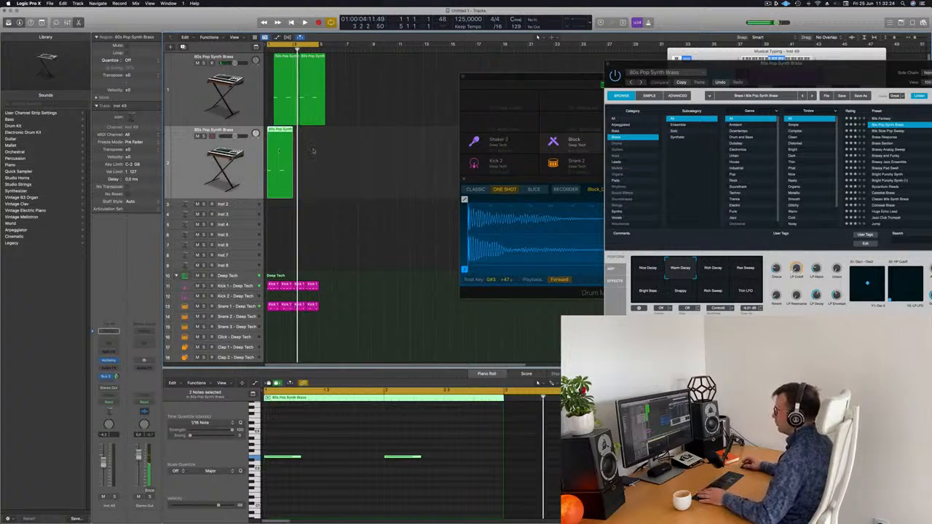
{"action": "key", "text": "space"}
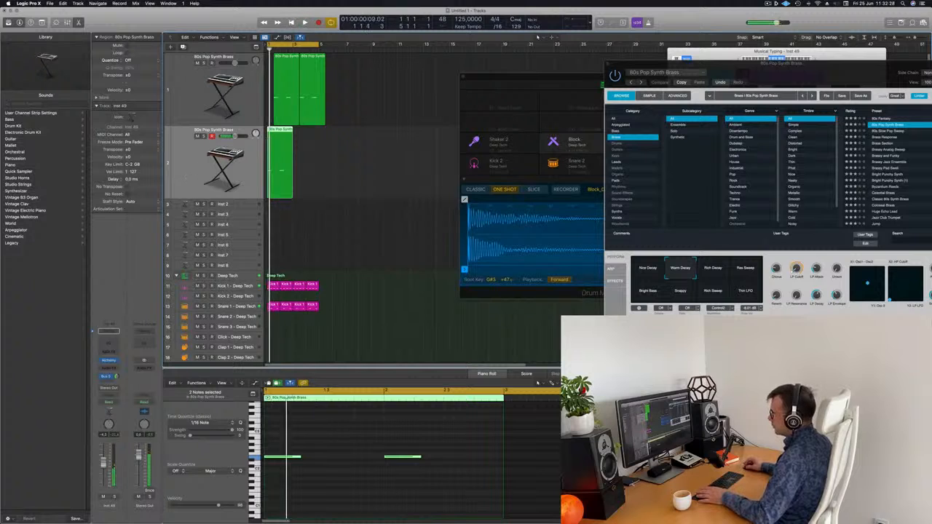
Load the Alpha Pad preset from the Strings category in the duplicate track's Alchemy and lower the track's volume to -14.2 dB
{"action": "left_click", "coordinate": [108, 360]}
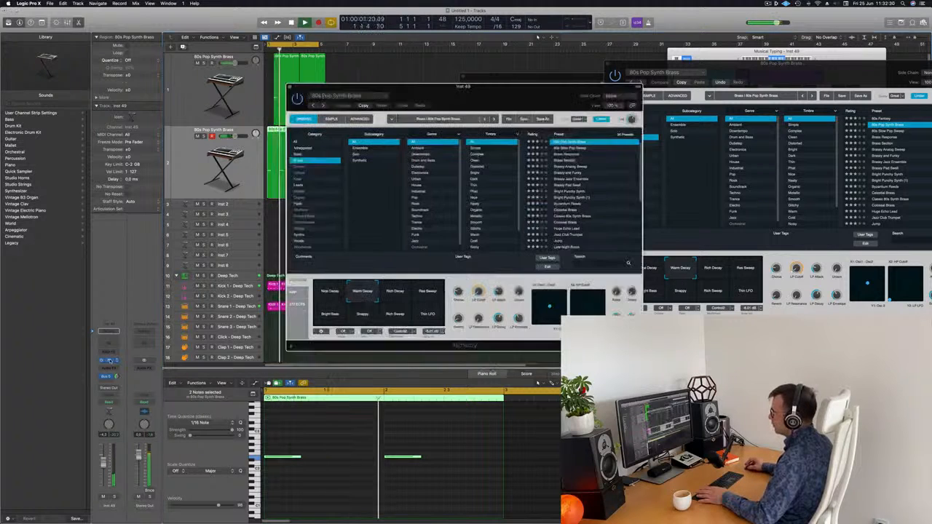
{"action": "left_click_drag", "start_coordinate": [492, 91], "coordinate": [477, 114]}
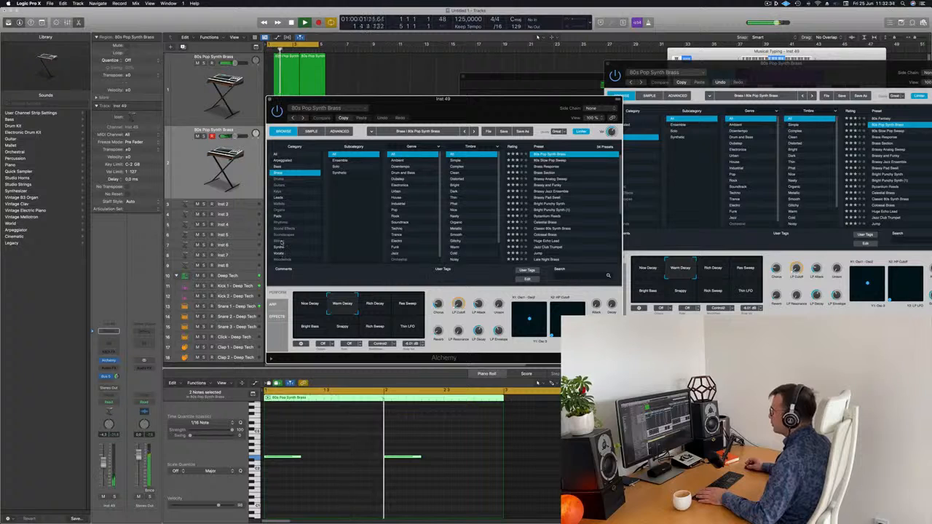
{"action": "left_click", "coordinate": [282, 241]}
{"action": "left_click_drag", "start_coordinate": [531, 115], "coordinate": [546, 65]}
{"action": "left_click", "coordinate": [530, 147]}
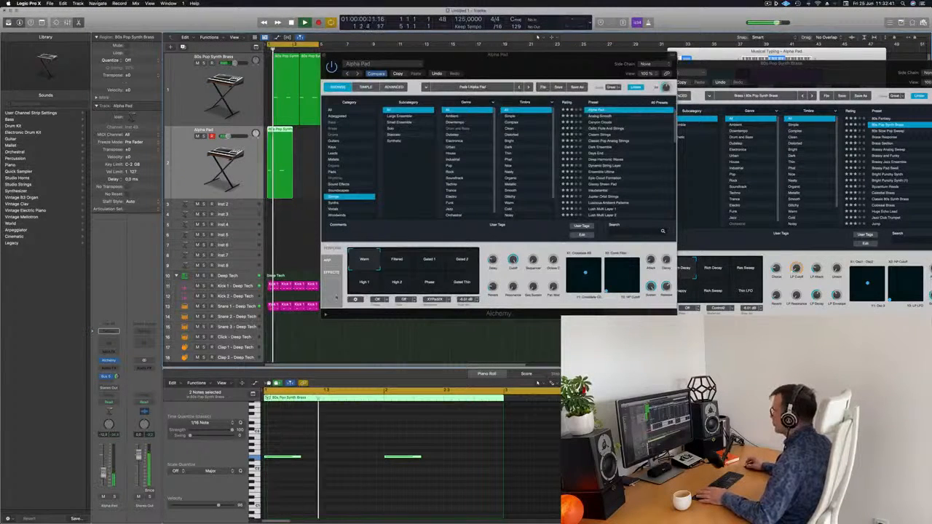
Audition the strings presets one after another from Analog Smooth down to Days End
{"action": "left_click", "coordinate": [609, 117]}
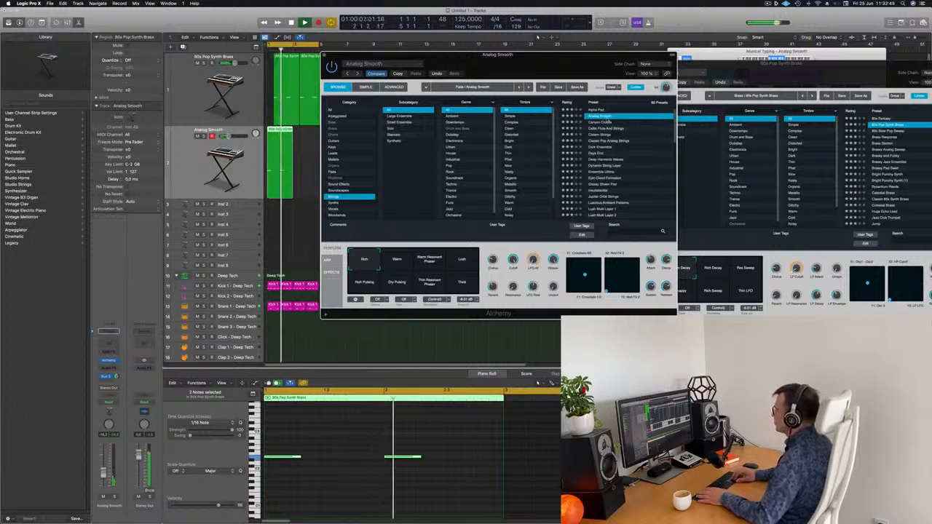
{"action": "left_click", "coordinate": [609, 121]}
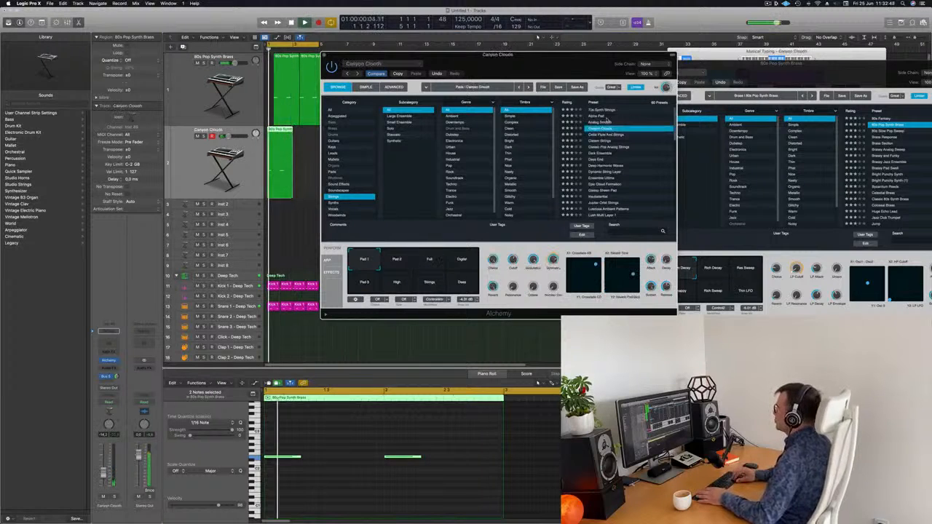
{"action": "key", "text": "Down"}
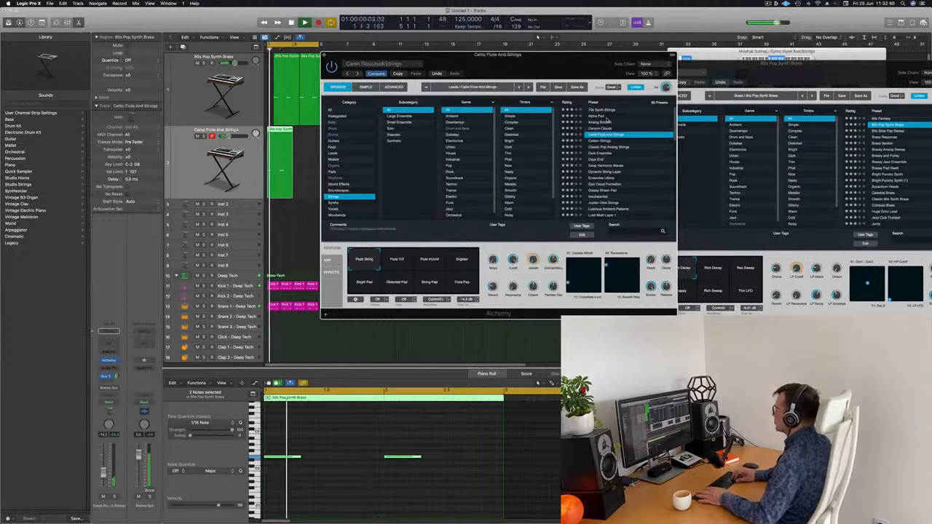
{"action": "key", "text": "Down"}
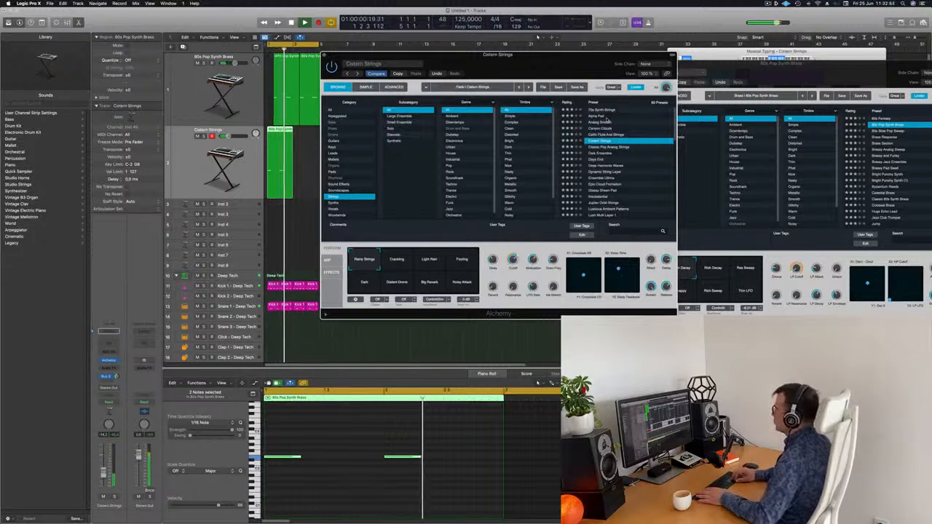
{"action": "key", "text": "Down"}
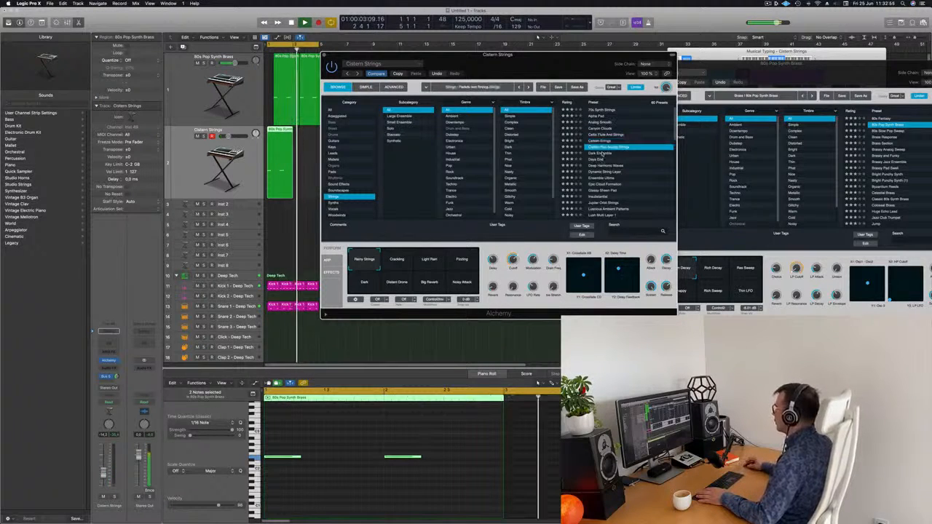
{"action": "key", "text": "Down"}
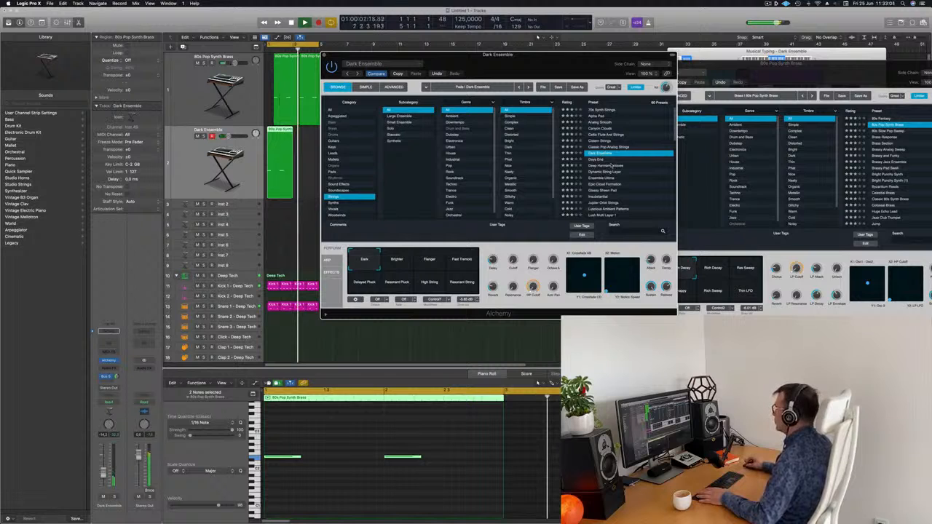
{"action": "key", "text": "Down"}
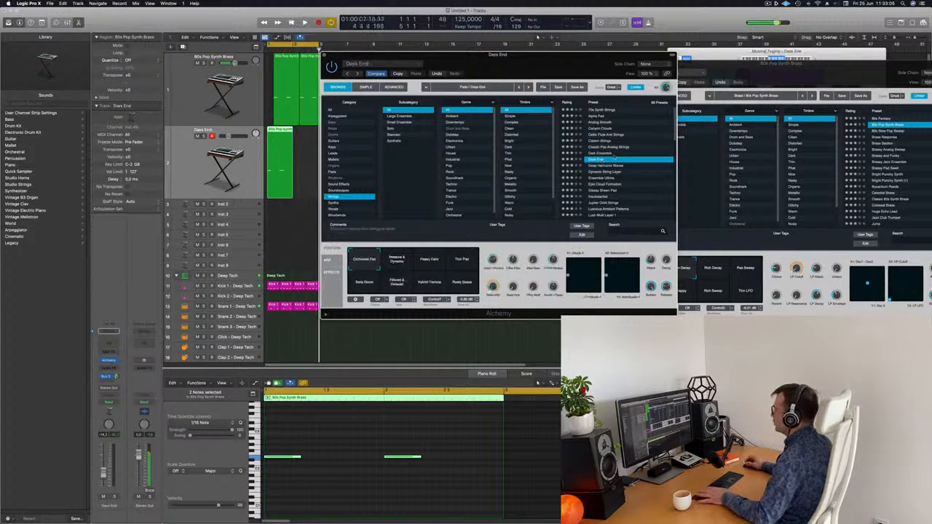
Try the Mellotron Violins and Massiveness presets, and load Pizzicato Sticks as the duplicate track's sound
{"action": "scroll", "coordinate": [626, 151], "scroll_direction": "down", "scroll_amount": 5}
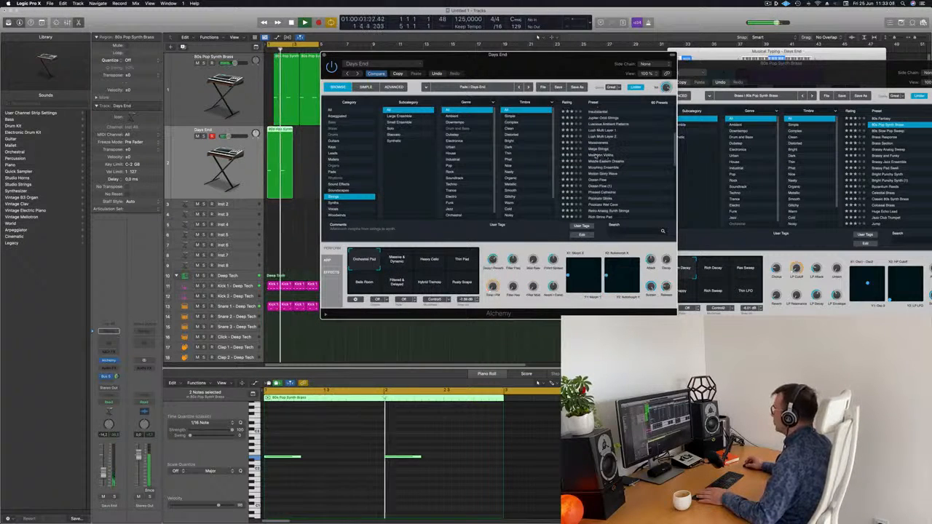
{"action": "left_click", "coordinate": [597, 155]}
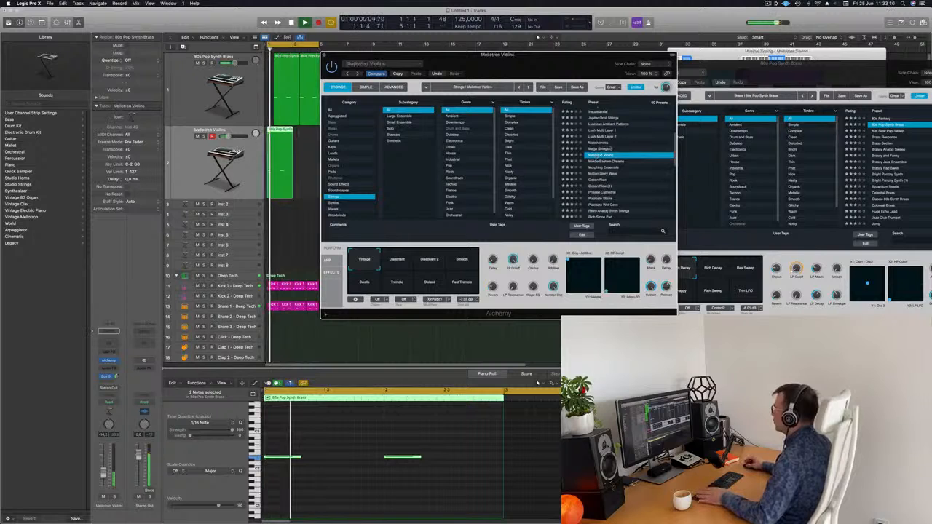
{"action": "left_click", "coordinate": [601, 144]}
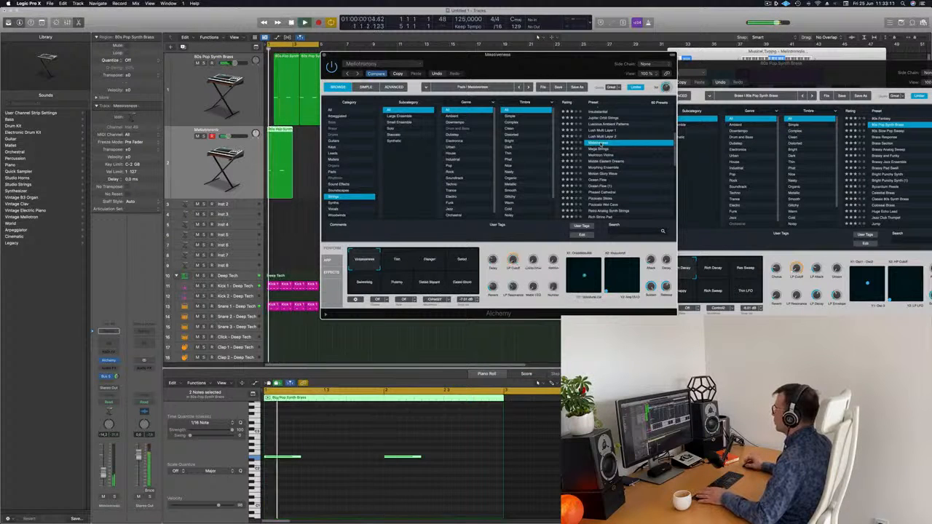
{"action": "left_click_drag", "start_coordinate": [553, 63], "coordinate": [636, 56]}
{"action": "scroll", "coordinate": [697, 169], "scroll_direction": "down", "scroll_amount": 2}
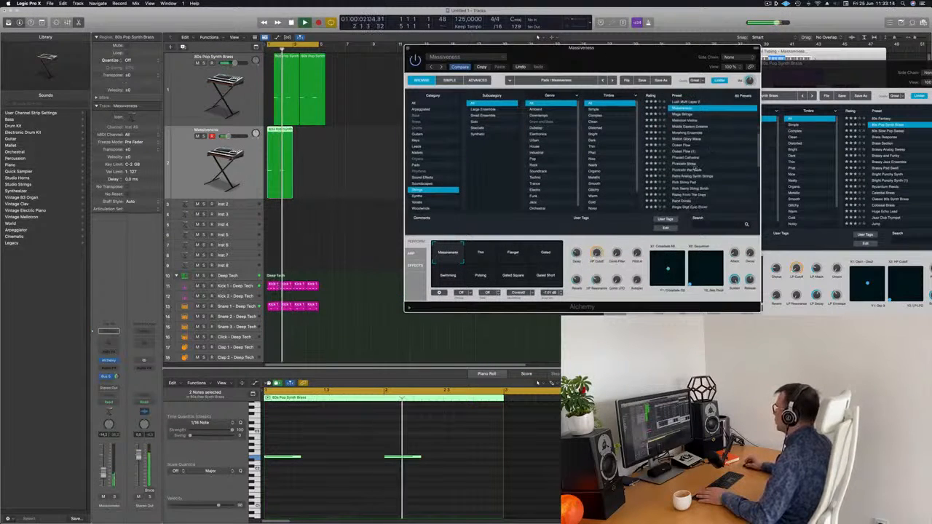
{"action": "left_click", "coordinate": [688, 165]}
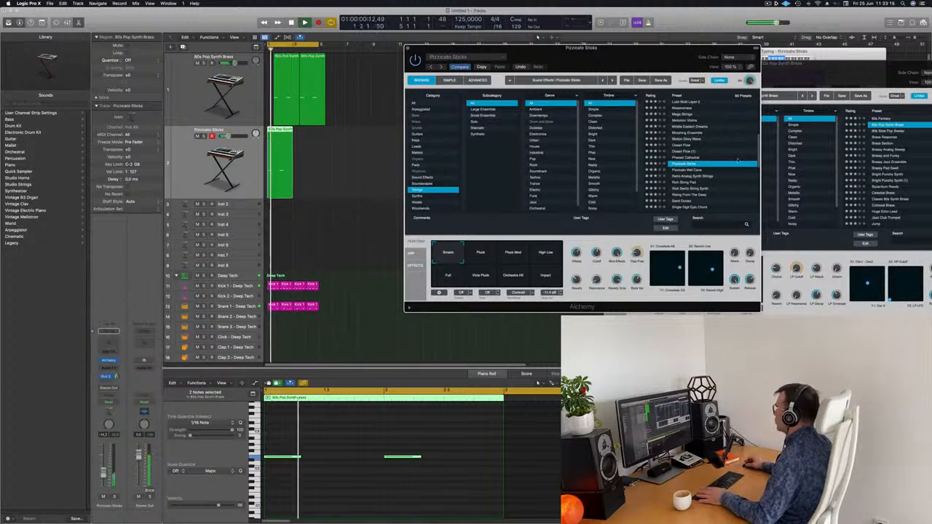
Shorten the two Pizzicato Sticks notes and place a copy shortly after each in the Piano Roll
{"action": "left_click_drag", "start_coordinate": [650, 63], "coordinate": [665, 62]}
{"action": "mouse_move", "coordinate": [288, 437]}
{"action": "left_mouse_down"}
{"action": "mouse_move", "coordinate": [410, 490]}
{"action": "mouse_move", "coordinate": [399, 460]}
{"action": "mouse_move", "coordinate": [430, 481]}
{"action": "mouse_move", "coordinate": [401, 463]}
{"action": "mouse_move", "coordinate": [427, 455]}
{"action": "mouse_move", "coordinate": [400, 457]}
{"action": "mouse_move", "coordinate": [417, 462]}
{"action": "left_mouse_up"}
{"action": "key", "text": "space"}
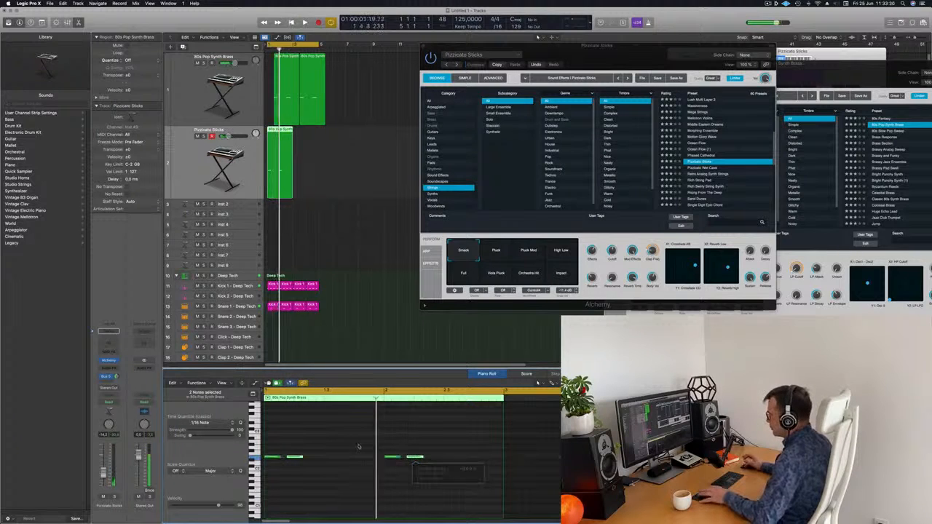
{"action": "key", "text": "super+Left"}
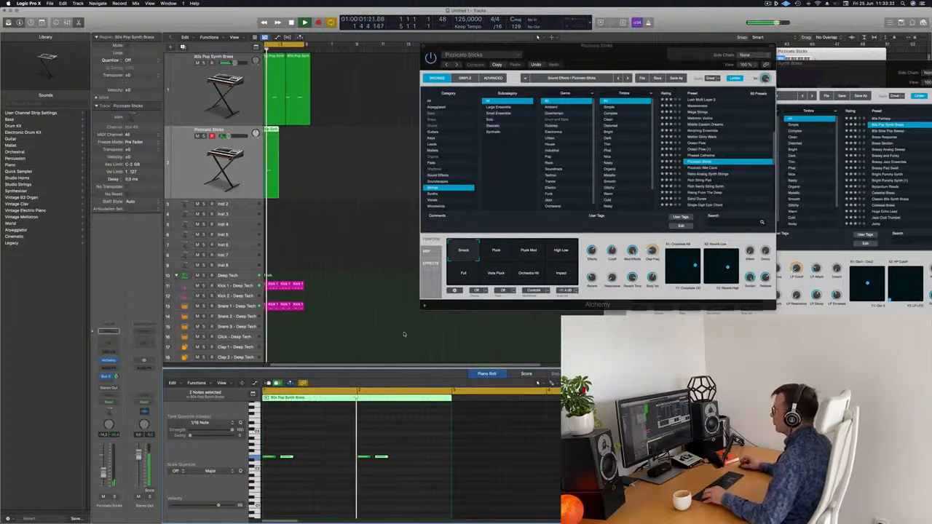
Repeat the two-bar Pizzicato Sticks region once so that the part fills all four bars
{"action": "left_click_drag", "start_coordinate": [619, 54], "coordinate": [701, 76]}
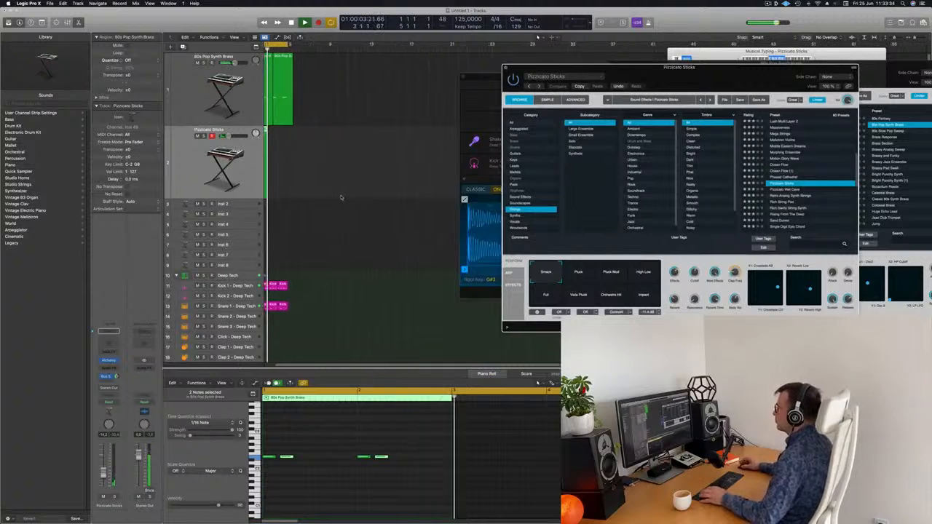
{"action": "left_click_drag", "start_coordinate": [276, 160], "coordinate": [275, 160]}
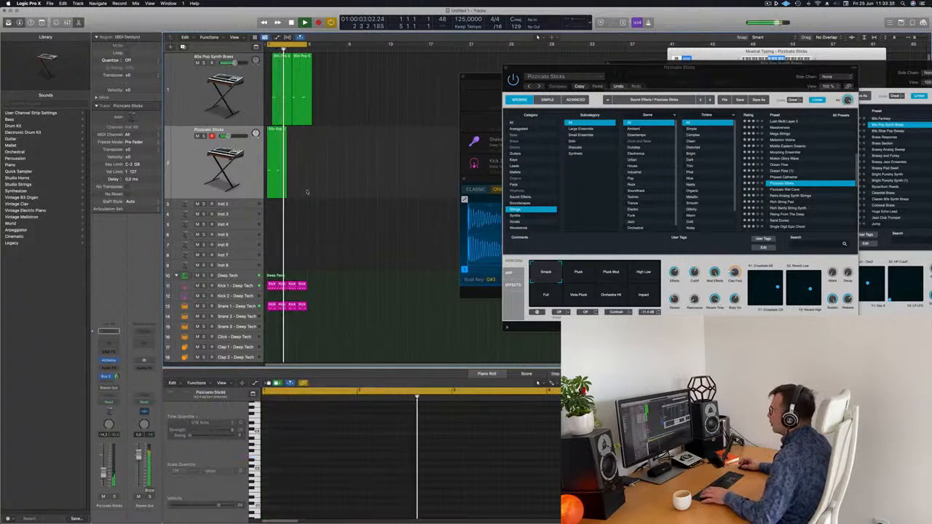
{"action": "scroll", "coordinate": [311, 196], "scroll_direction": "up", "scroll_amount": 5}
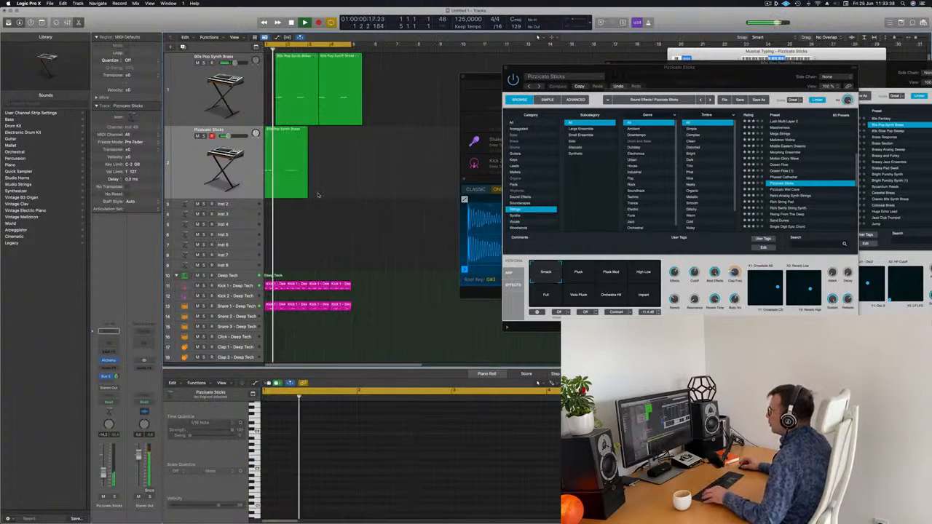
{"action": "left_click", "coordinate": [285, 137]}
{"action": "key", "text": "super+r"}
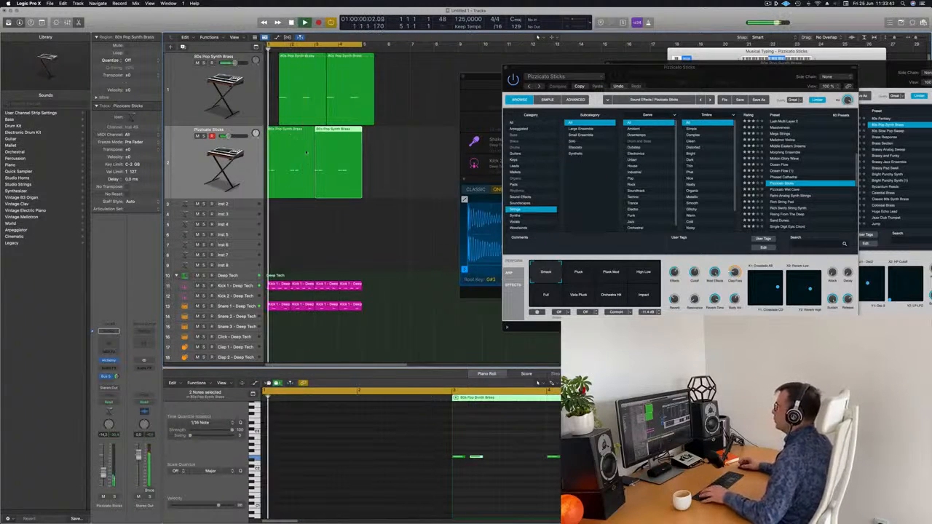
{"action": "scroll", "coordinate": [334, 203], "scroll_direction": "down", "scroll_amount": 2}
{"action": "left_click", "coordinate": [333, 205]}
{"action": "scroll", "coordinate": [327, 212], "scroll_direction": "down", "scroll_amount": 3}
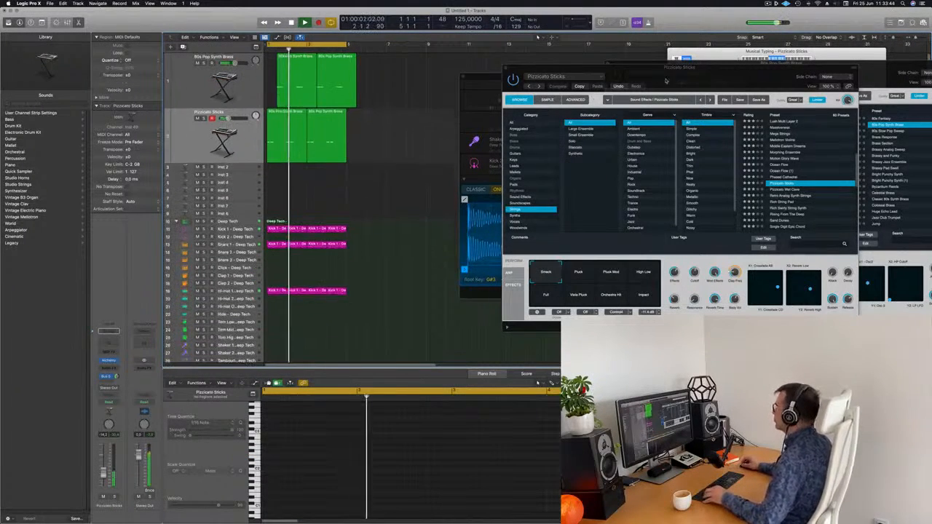
Clear away the Pizzicato Sticks Alchemy window and move the Drum Machine Designer window off the arrangement
{"action": "left_click_drag", "start_coordinate": [632, 70], "coordinate": [473, 167]}
{"action": "left_click", "coordinate": [345, 166]}
{"action": "left_click_drag", "start_coordinate": [530, 77], "coordinate": [678, 70]}
{"action": "scroll", "coordinate": [403, 193], "scroll_direction": "down", "scroll_amount": 1}
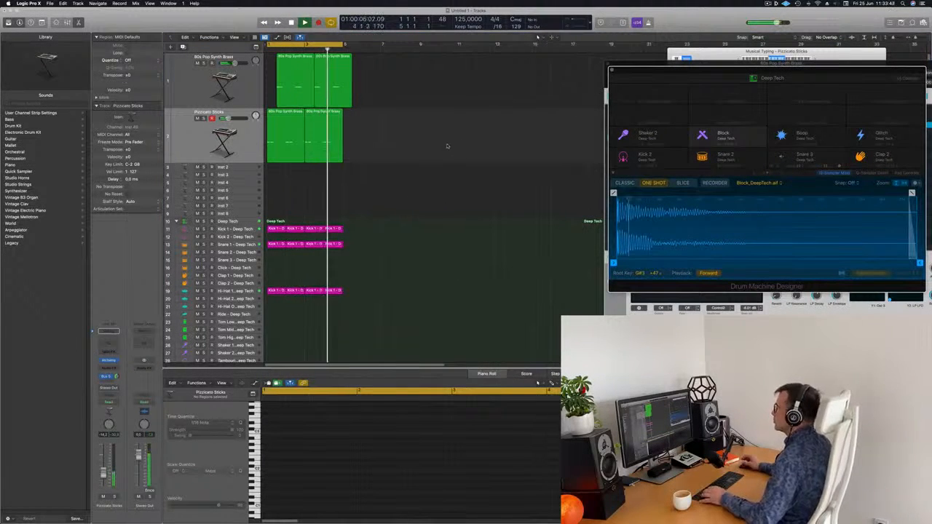
Duplicate the 80s Pop Synth Brass track again and place the empty duplicate at the top of the track list
{"action": "left_click", "coordinate": [191, 78]}
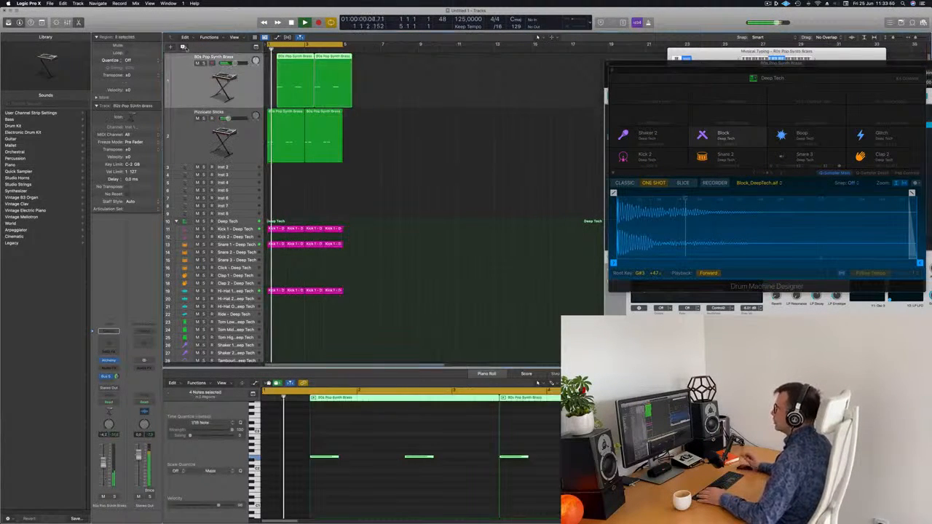
{"action": "left_click", "coordinate": [184, 47]}
{"action": "left_click_drag", "start_coordinate": [250, 135], "coordinate": [249, 86]}
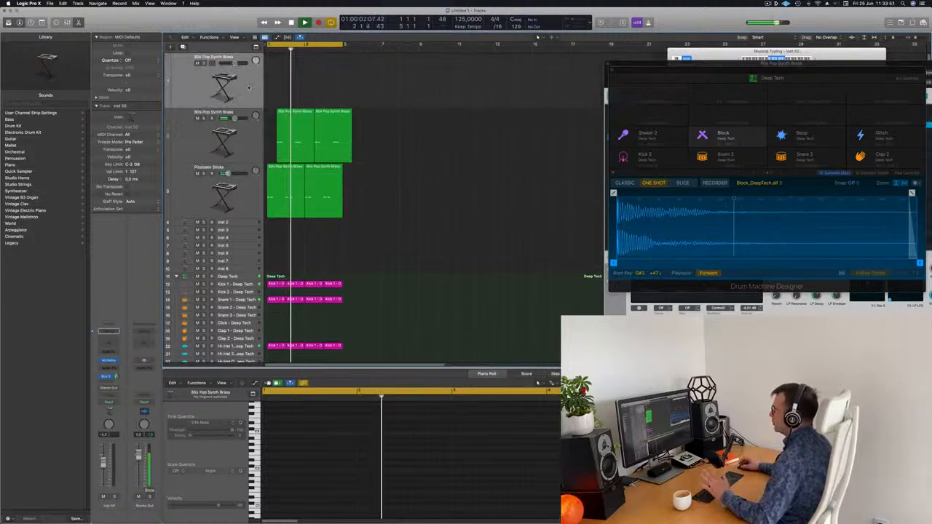
Load the 70s Classic Synth Bass preset from Alchemy's Bass category on the empty top track
{"action": "key", "text": "space"}
{"action": "key", "text": "space"}
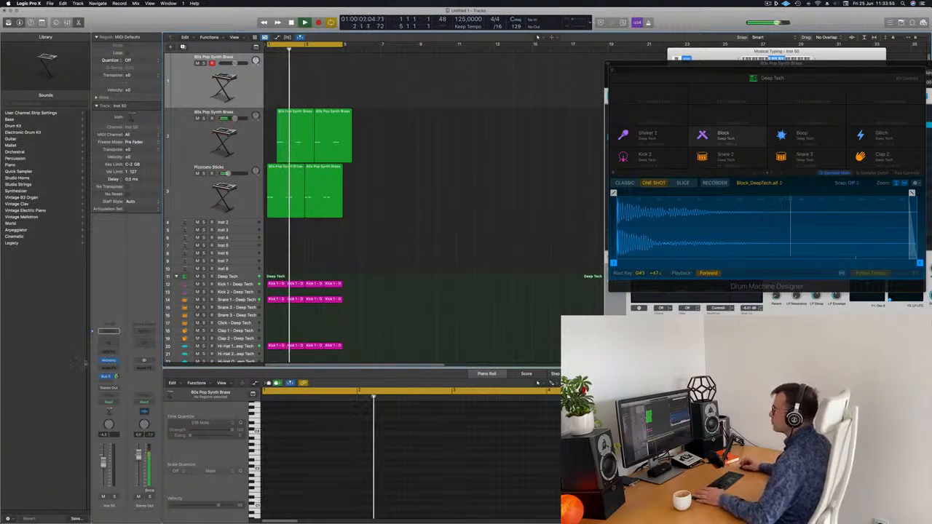
{"action": "left_click", "coordinate": [114, 377]}
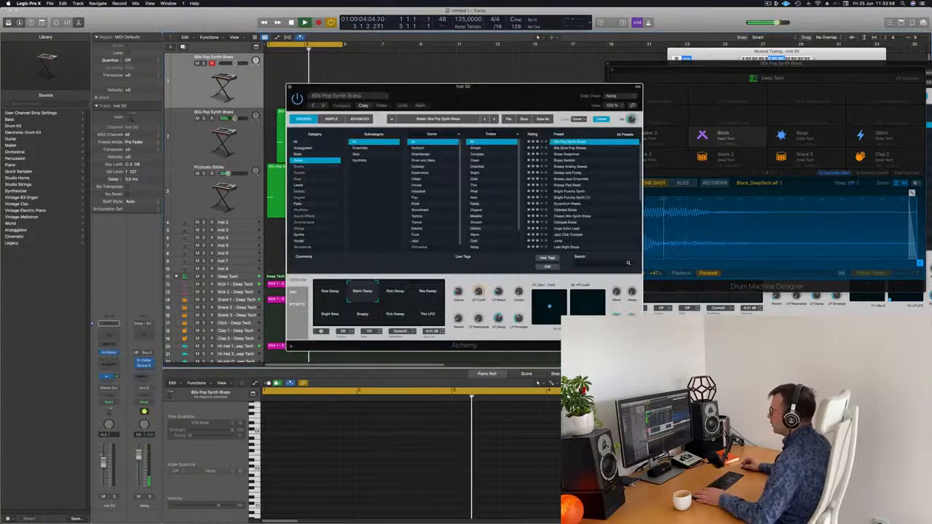
{"action": "left_click", "coordinate": [316, 155]}
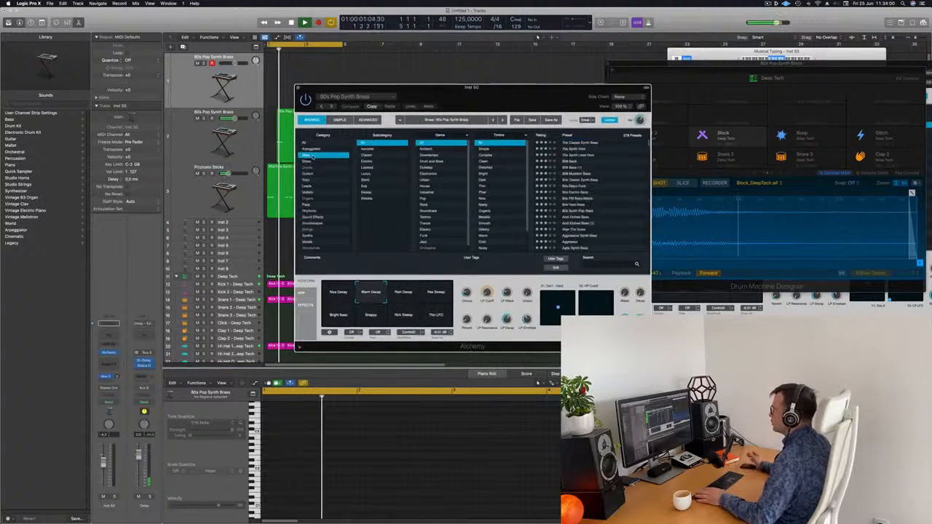
{"action": "left_click_drag", "start_coordinate": [525, 97], "coordinate": [507, 94]}
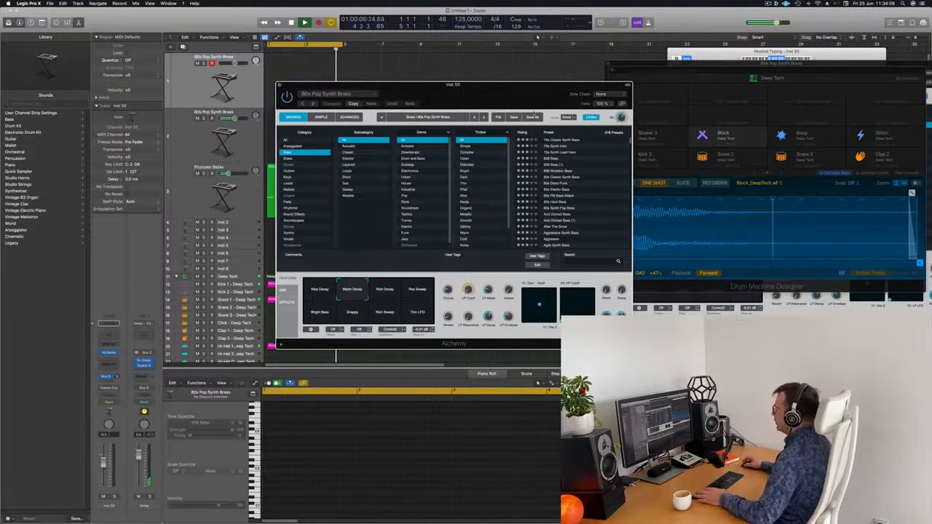
{"action": "left_click", "coordinate": [576, 140]}
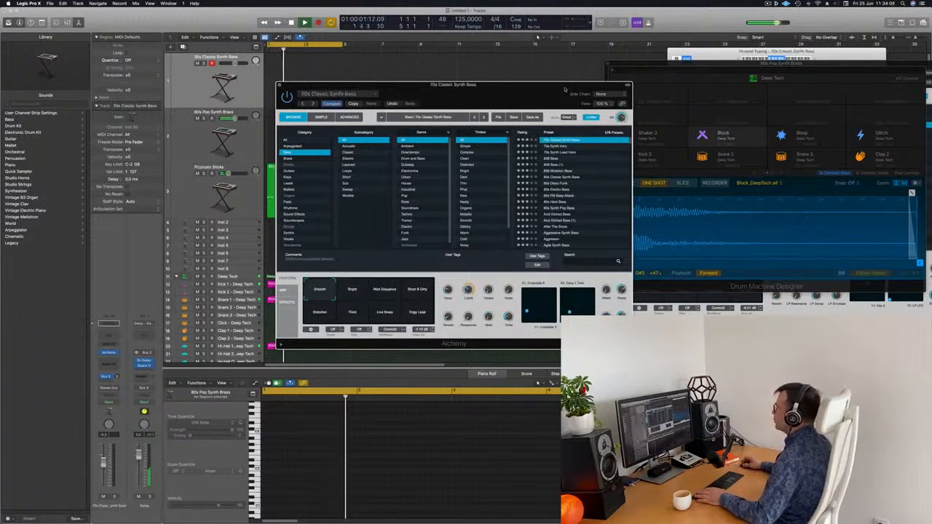
{"action": "left_click_drag", "start_coordinate": [561, 89], "coordinate": [579, 83]}
Record a short bass phrase on the 70s Classic Synth Bass track using Musical Typing
{"action": "left_click", "coordinate": [240, 91]}
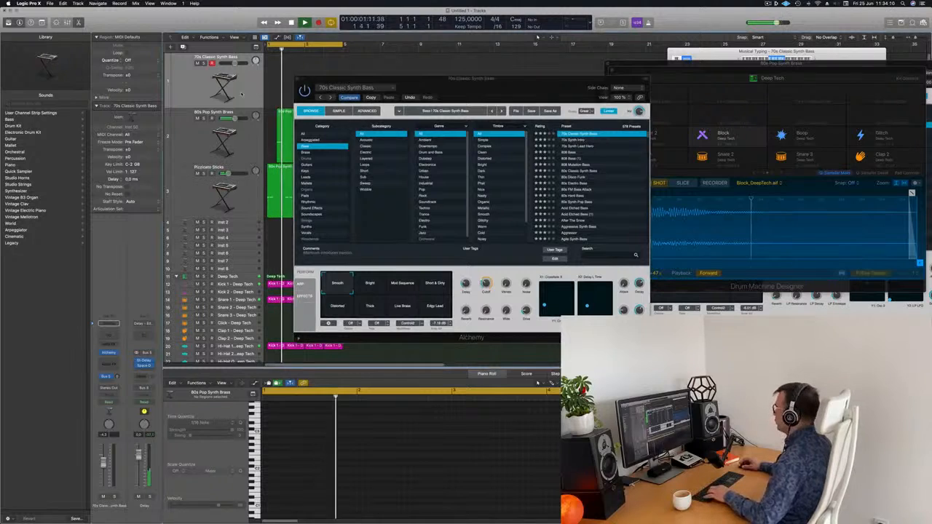
{"action": "key", "text": "super+k"}
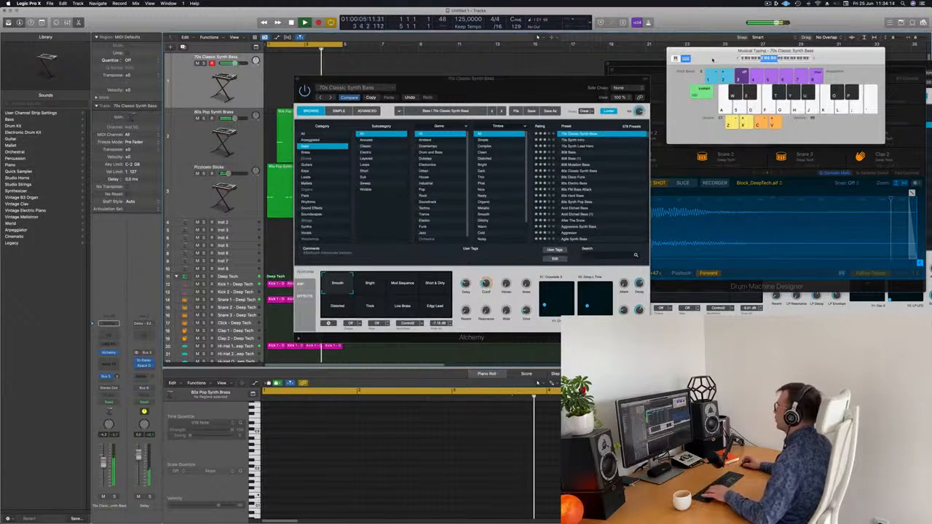
{"action": "left_click_drag", "start_coordinate": [390, 79], "coordinate": [538, 42]}
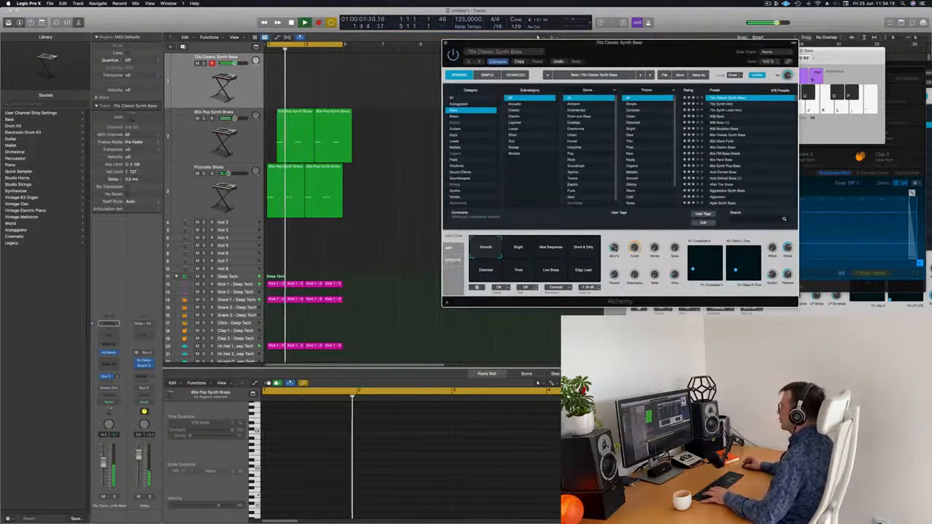
{"action": "key", "text": "r"}
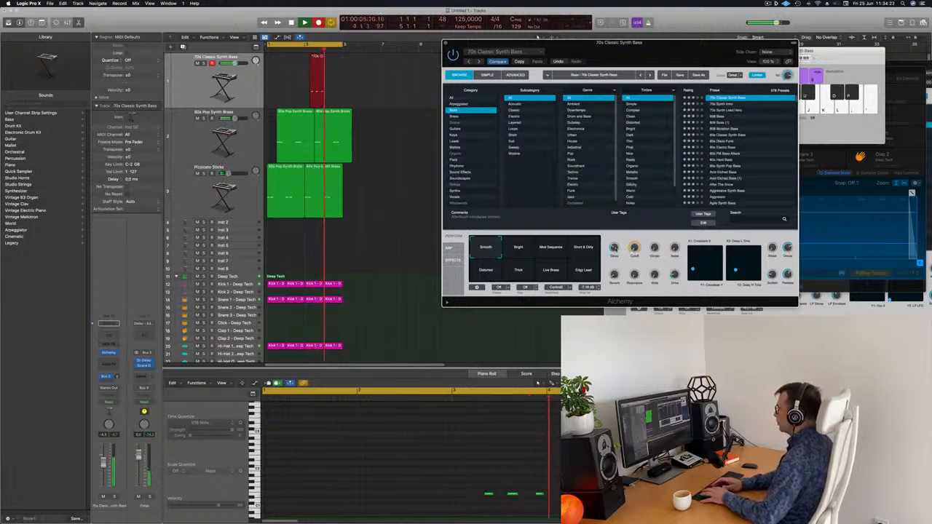
{"action": "key", "text": "space"}
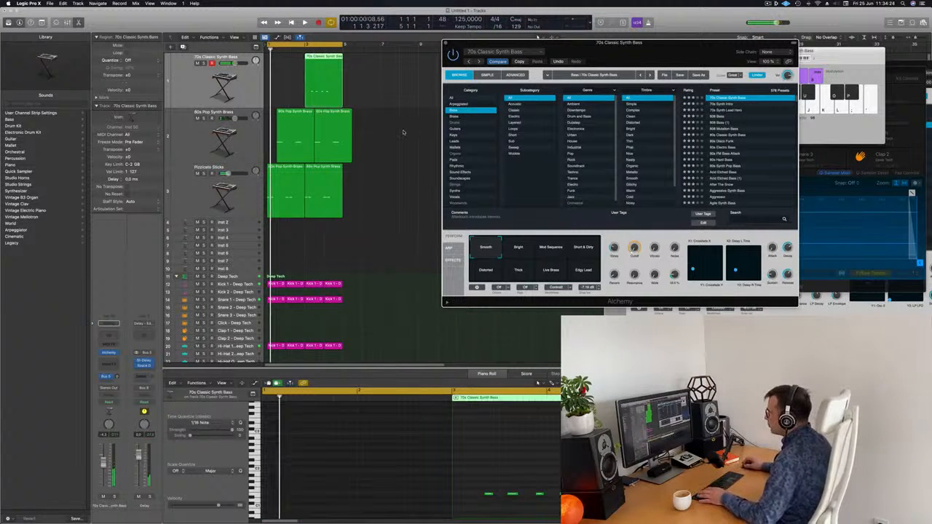
Move the recorded bass region to bar 1 and shift its notes earlier in the Piano Roll, nudging the last two slightly further
{"action": "left_click_drag", "start_coordinate": [326, 55], "coordinate": [288, 57]}
{"action": "left_click_drag", "start_coordinate": [304, 475], "coordinate": [390, 505]}
{"action": "left_click_drag", "start_coordinate": [300, 495], "coordinate": [287, 496]}
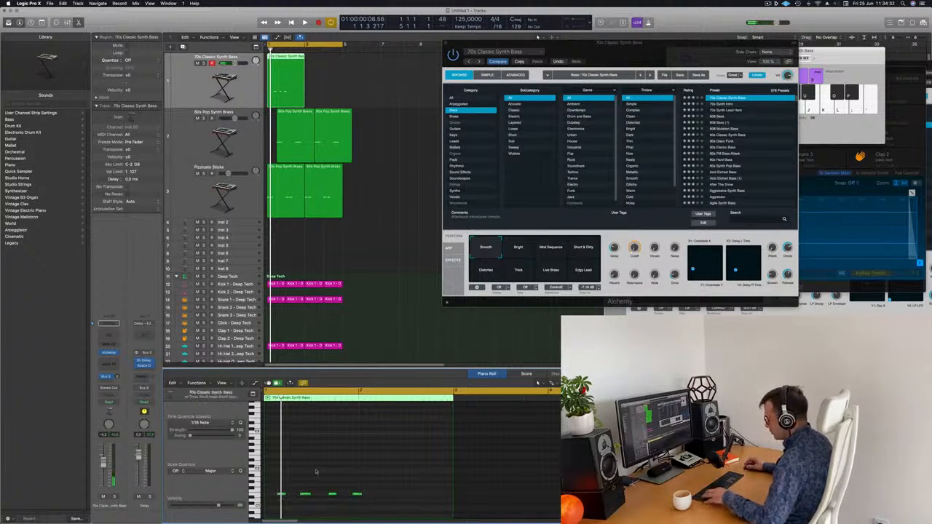
{"action": "key", "text": "space"}
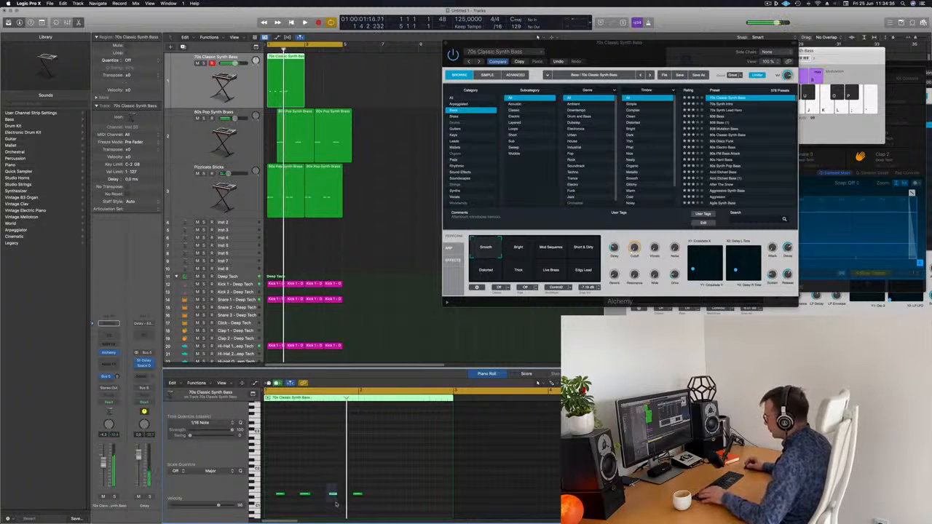
{"action": "key", "text": "Return"}
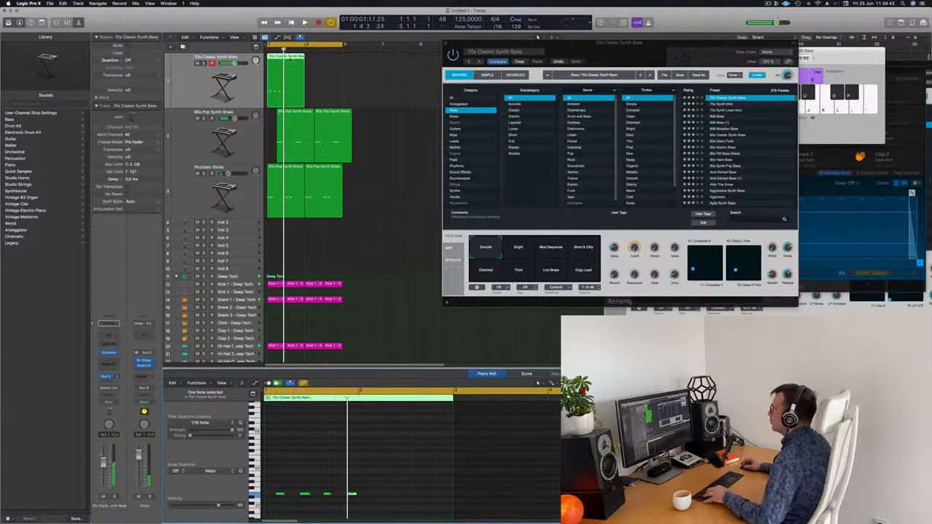
Split the bass region at bar 2, delete the empty second half and repeat the remaining one-bar region to fill four bars
{"action": "double_click", "coordinate": [286, 91]}
{"action": "left_click", "coordinate": [295, 64]}
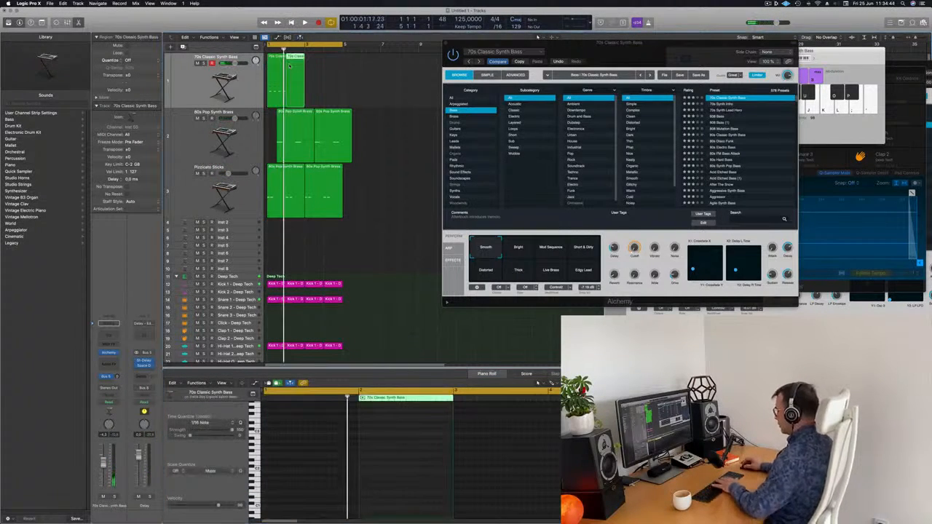
{"action": "key", "text": "Delete"}
{"action": "left_click", "coordinate": [281, 62]}
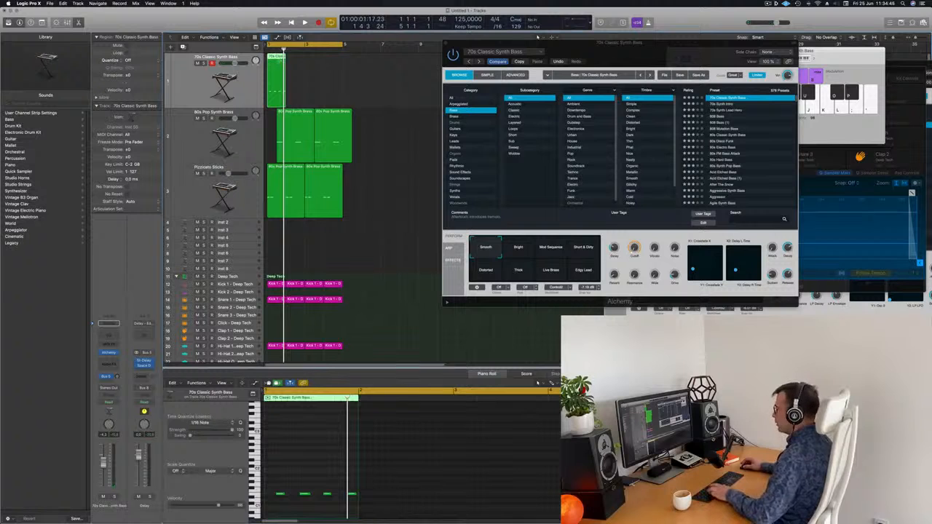
{"action": "left_click_drag", "start_coordinate": [676, 45], "coordinate": [608, 55]}
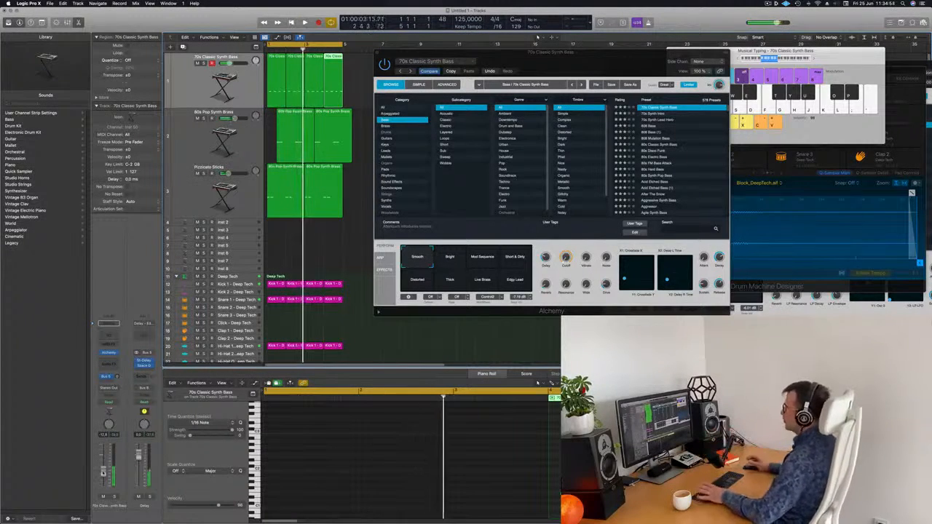
Try several Alchemy performance snapshots on the bass, settle on Short & Dirty and adjust its cutoff
{"action": "mouse_move", "coordinate": [579, 63]}
{"action": "left_mouse_down"}
{"action": "mouse_move", "coordinate": [517, 96]}
{"action": "mouse_move", "coordinate": [589, 75]}
{"action": "mouse_move", "coordinate": [580, 77]}
{"action": "left_mouse_up"}
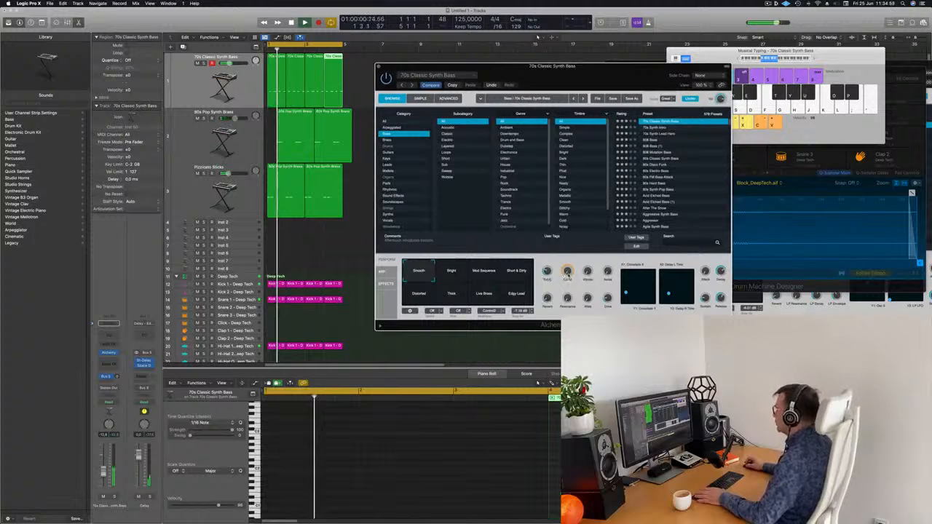
{"action": "left_click", "coordinate": [518, 271]}
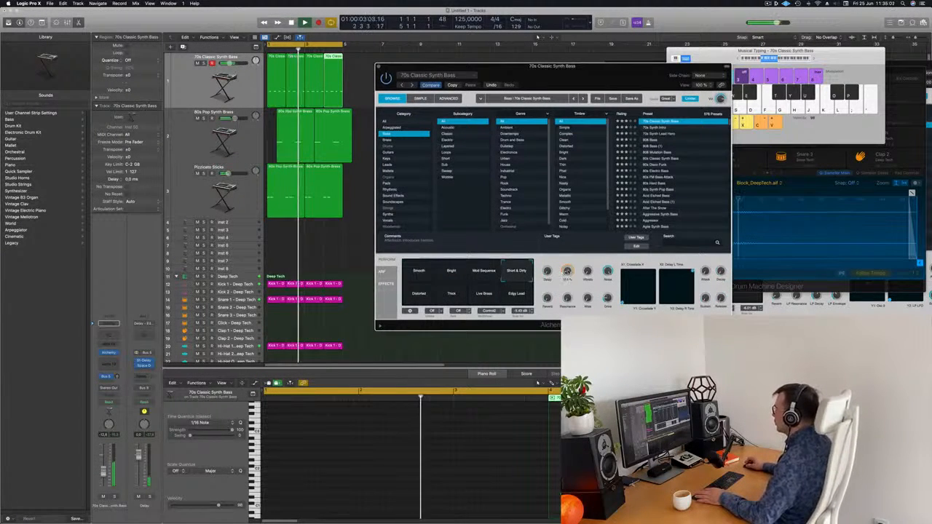
{"action": "left_click", "coordinate": [457, 294]}
{"action": "left_click", "coordinate": [492, 297]}
{"action": "left_click", "coordinate": [517, 296]}
{"action": "left_click", "coordinate": [520, 273]}
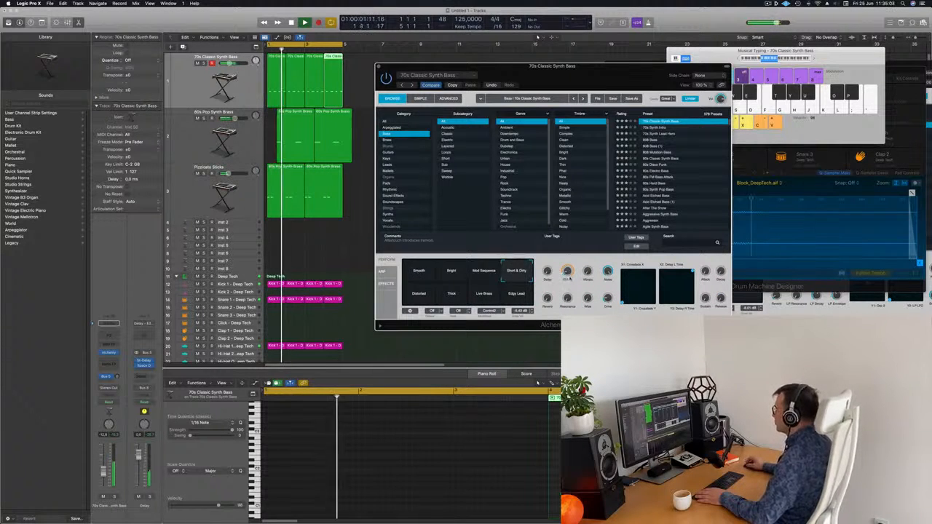
{"action": "left_click_drag", "start_coordinate": [588, 67], "coordinate": [568, 74]}
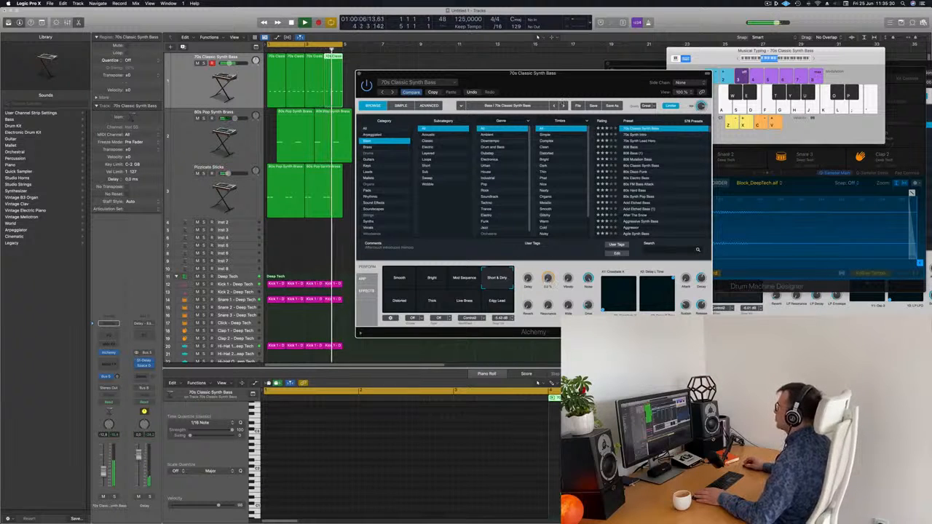
Close the 70s Classic Synth Bass Alchemy window and clear the region selection
{"action": "left_click_drag", "start_coordinate": [368, 73], "coordinate": [490, 146]}
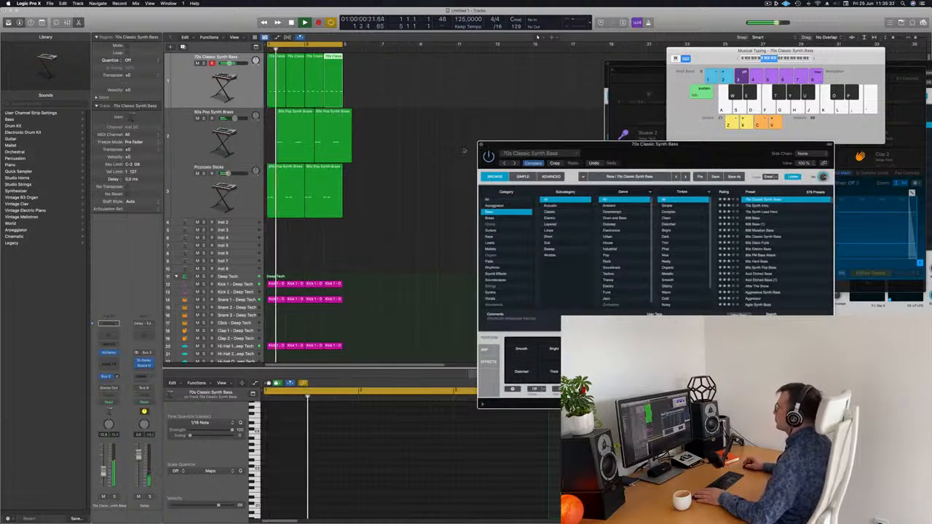
{"action": "left_click", "coordinate": [481, 145]}
{"action": "left_click", "coordinate": [419, 174]}
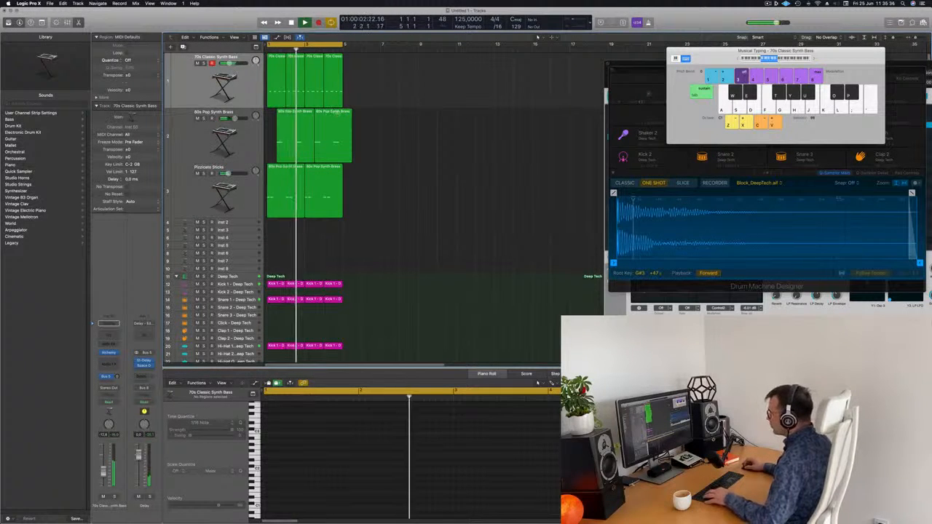
{"action": "left_click", "coordinate": [333, 115]}
{"action": "left_click", "coordinate": [366, 126]}
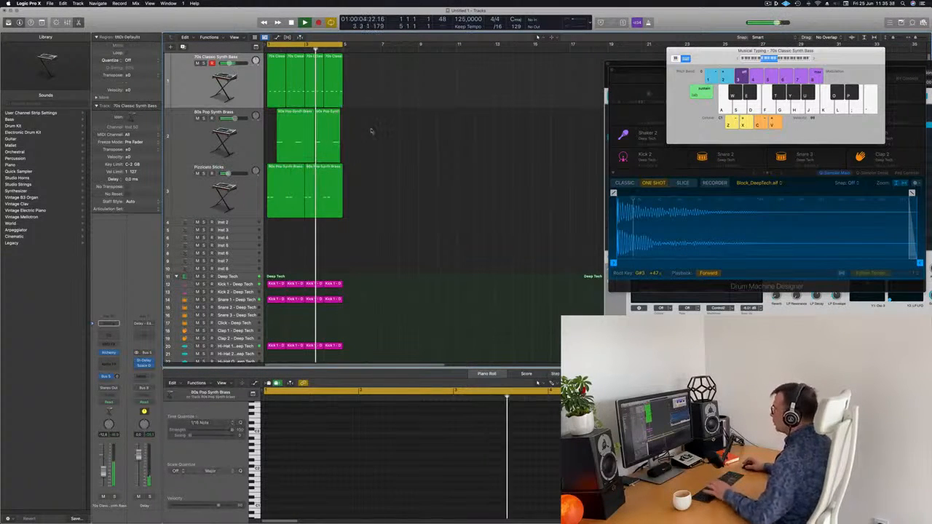
{"action": "key", "text": "super+z"}
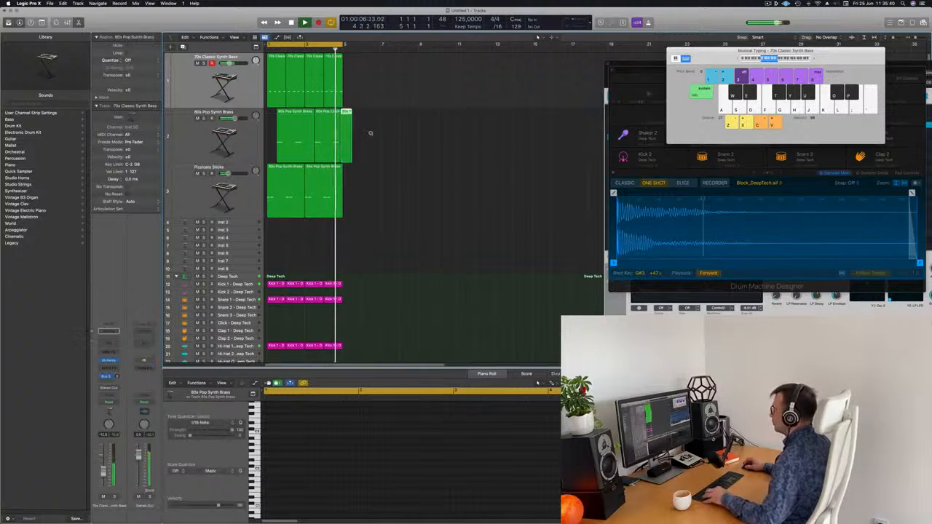
{"action": "scroll", "coordinate": [369, 131], "scroll_direction": "up", "scroll_amount": 8}
{"action": "key", "text": "super+z"}
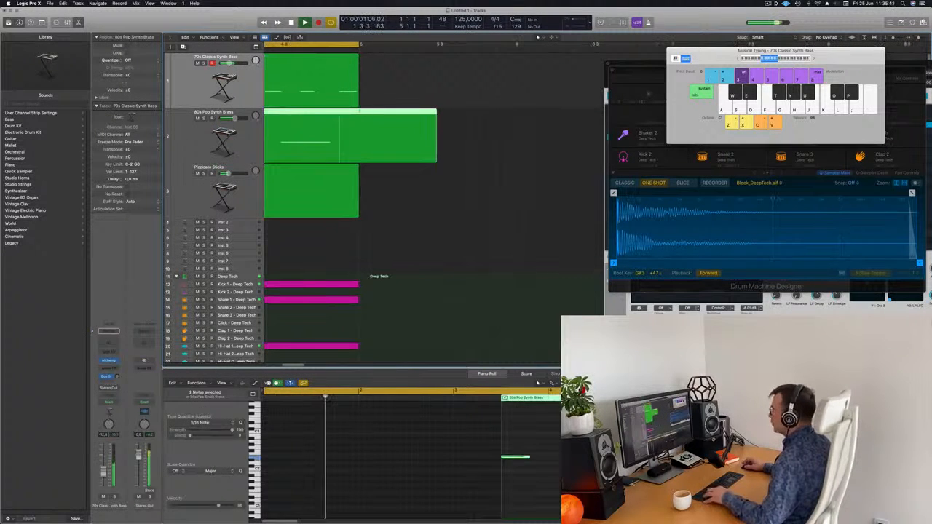
Split the last 80s Pop Synth Brass region at bar 5 and delete the part beyond the loop
{"action": "double_click", "coordinate": [359, 112], "text": "super"}
{"action": "key", "text": "Delete"}
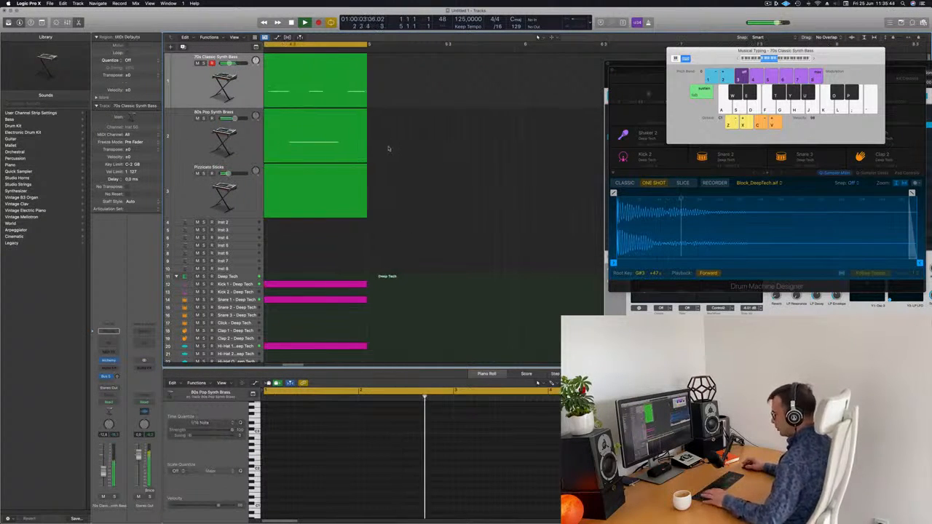
Repeat all regions of the four-bar loop until they fill 16 bars and extend the cycle range to bar 17
{"action": "key", "text": "super+a"}
{"action": "key", "text": "super+r"}
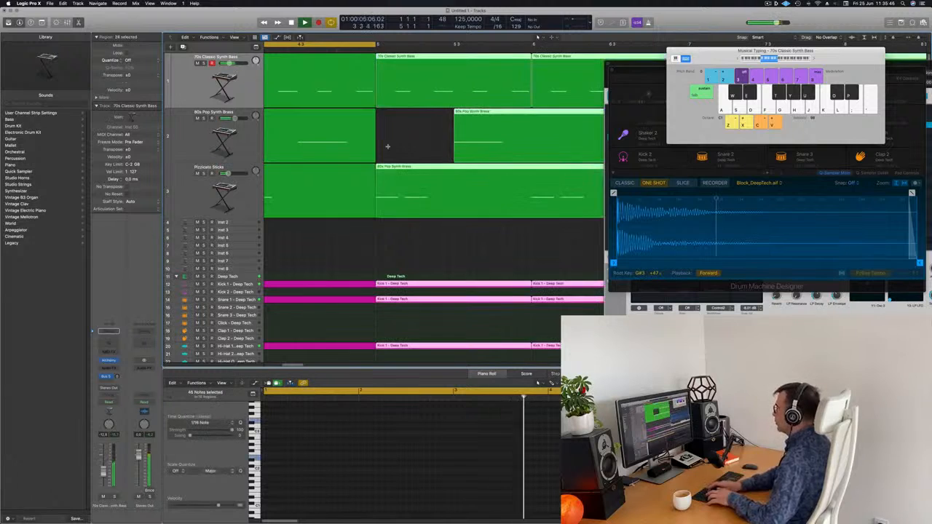
{"action": "scroll", "coordinate": [390, 150], "scroll_direction": "down", "scroll_amount": 10}
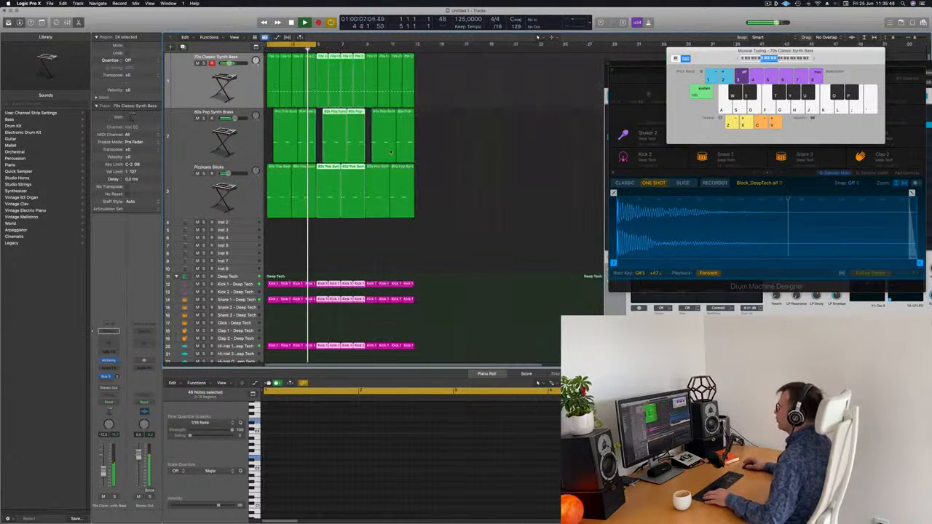
{"action": "key", "text": "super+r"}
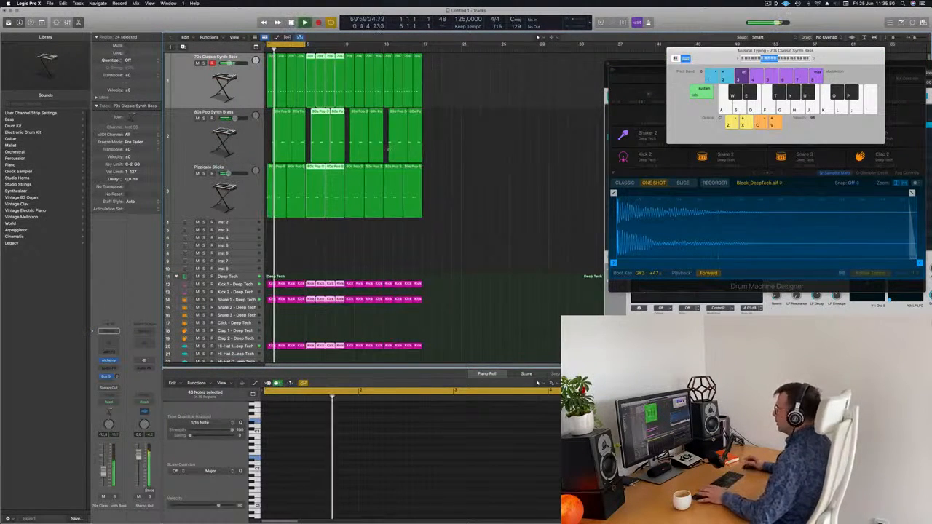
{"action": "left_click_drag", "start_coordinate": [302, 45], "coordinate": [426, 57]}
{"action": "left_click", "coordinate": [554, 204]}
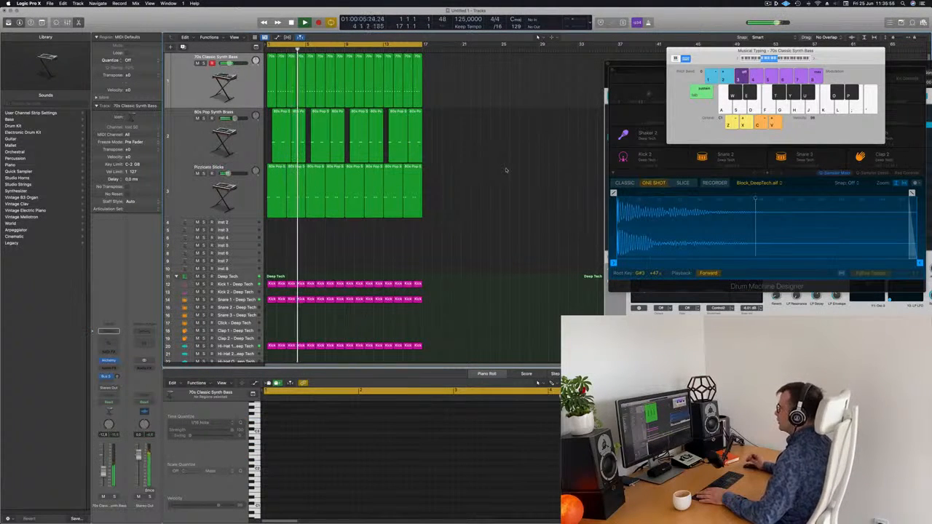
Duplicate the Pizzicato Sticks track and place a copy of its two-bar region at bar 1 on the new track
{"action": "left_click", "coordinate": [210, 136]}
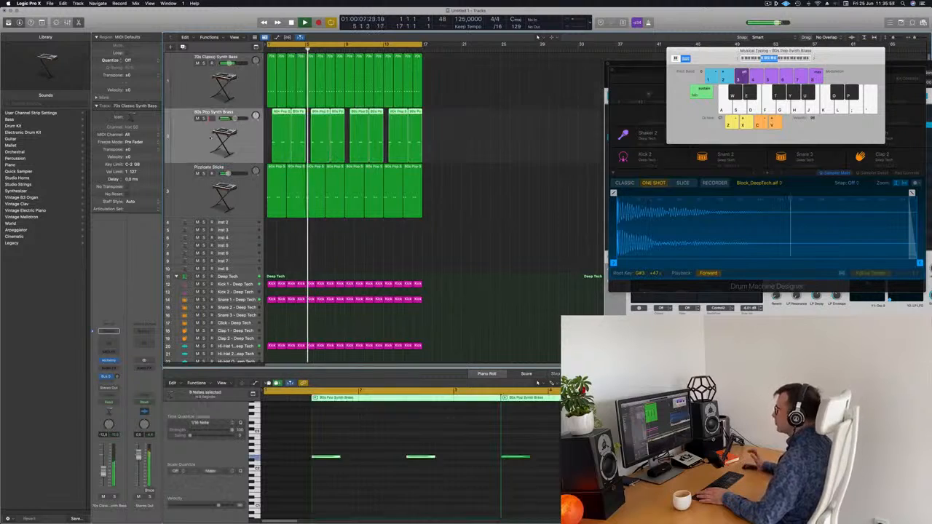
{"action": "left_click", "coordinate": [202, 182]}
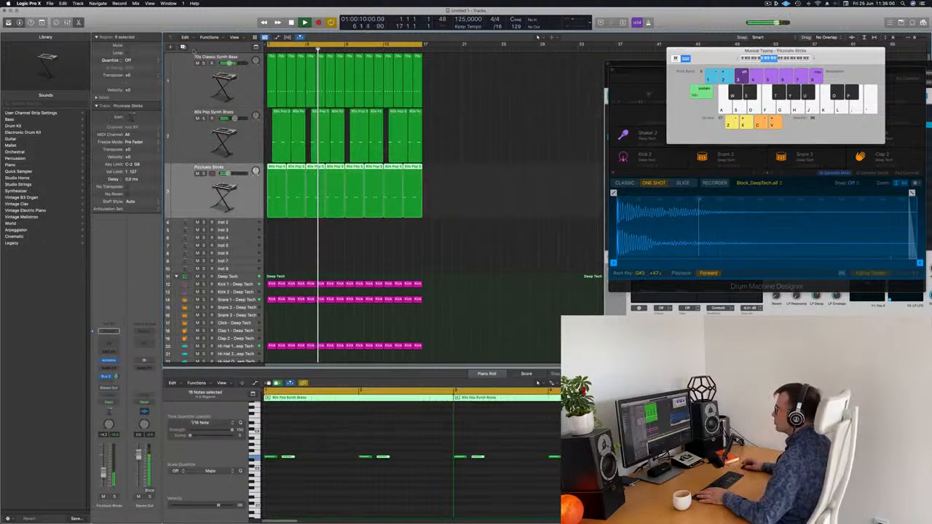
{"action": "key", "text": "super+d"}
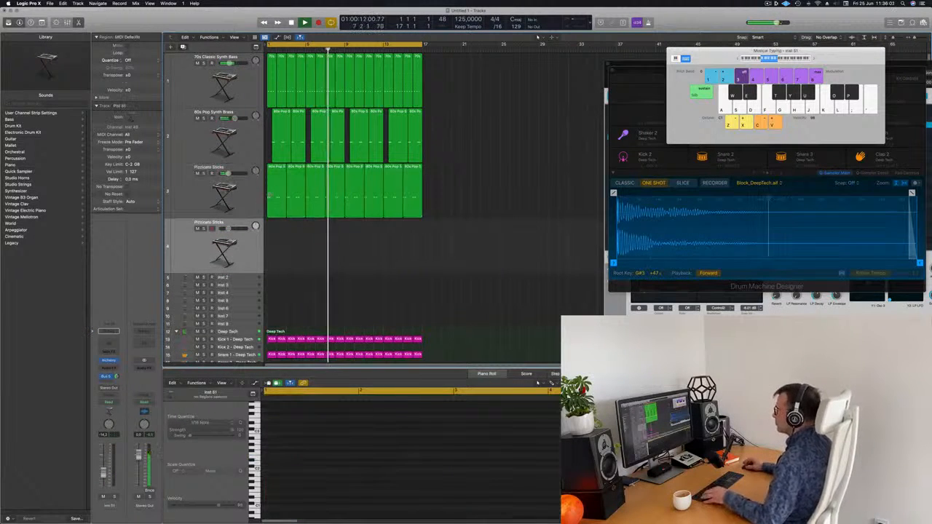
{"action": "key", "text": "super+v"}
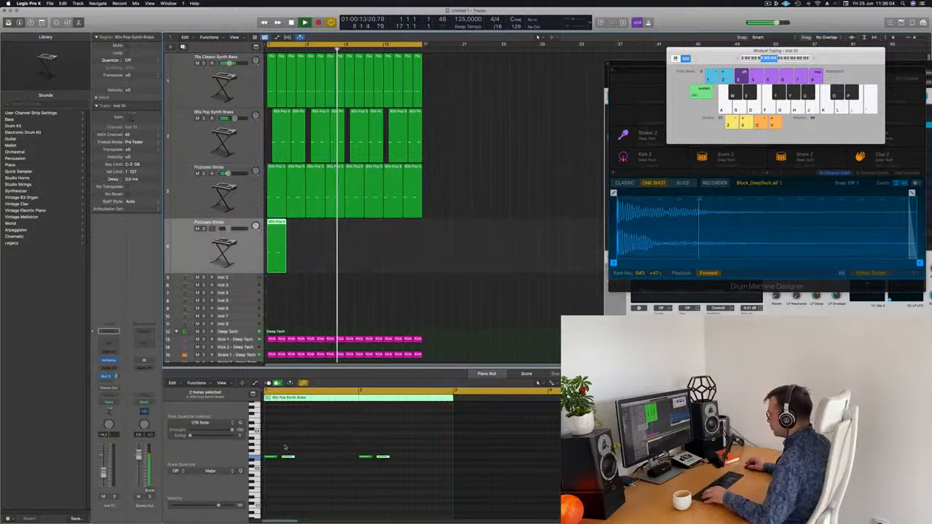
Shift all four notes of the copied Pizzicato Sticks region later in the Piano Roll, keeping their spacing
{"action": "left_click_drag", "start_coordinate": [273, 449], "coordinate": [422, 471]}
{"action": "key", "text": "alt+Right"}
{"action": "key", "text": "alt+Right"}
{"action": "key", "text": "alt+Right"}
{"action": "key", "text": "alt+Right"}
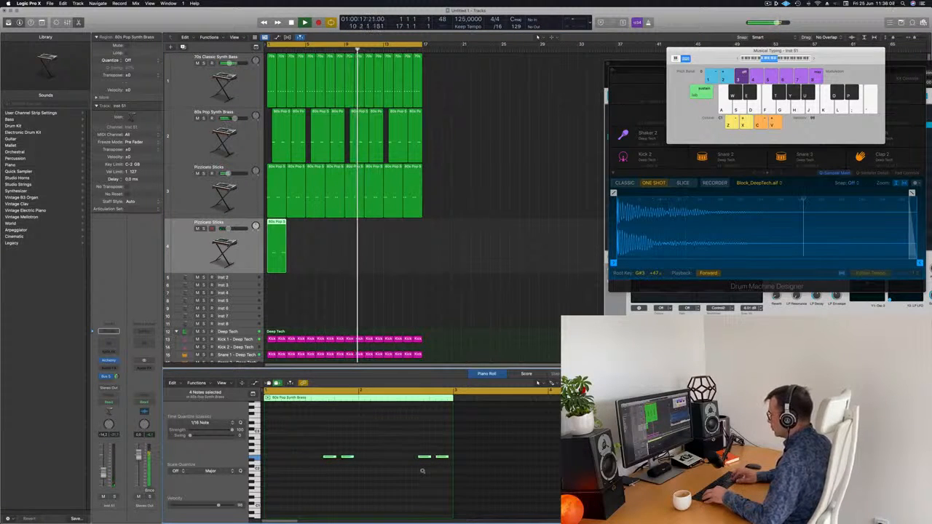
Load the Solid String Pizzicato preset into Alchemy on the duplicated Pizzicato Sticks track and play from bar 1
{"action": "key", "text": "Return"}
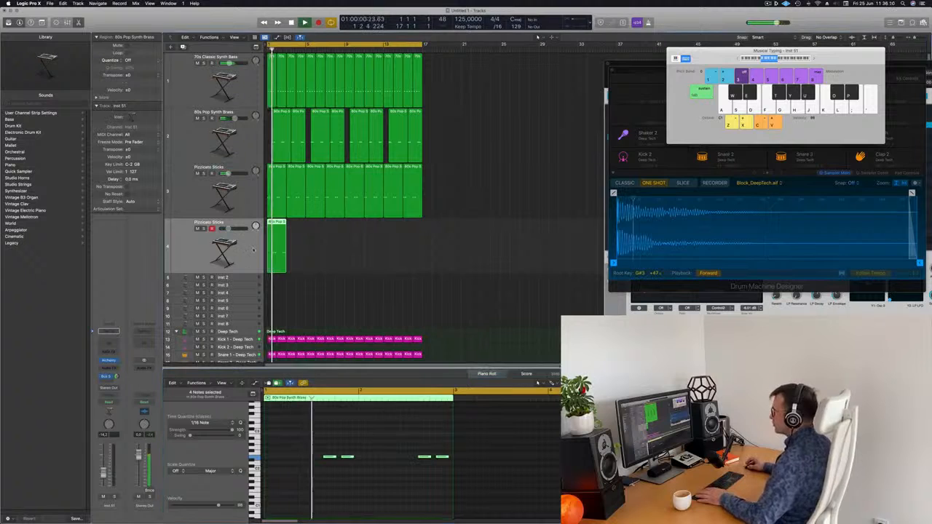
{"action": "key", "text": "Return"}
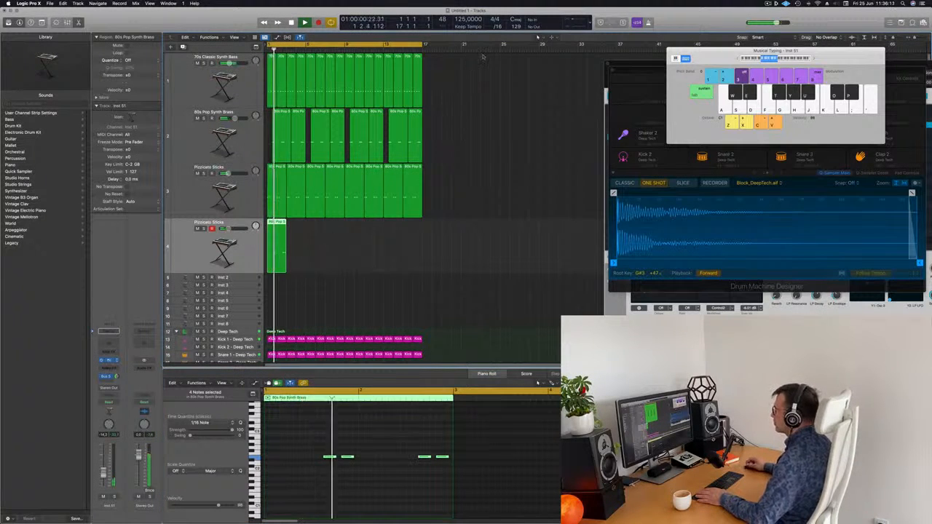
{"action": "left_click", "coordinate": [108, 360]}
{"action": "left_click_drag", "start_coordinate": [493, 89], "coordinate": [599, 80]}
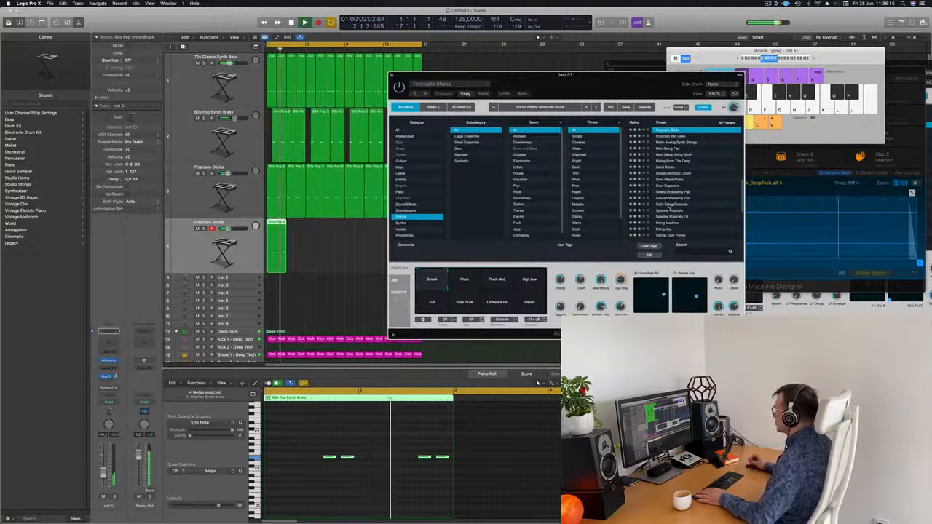
{"action": "left_click", "coordinate": [669, 205]}
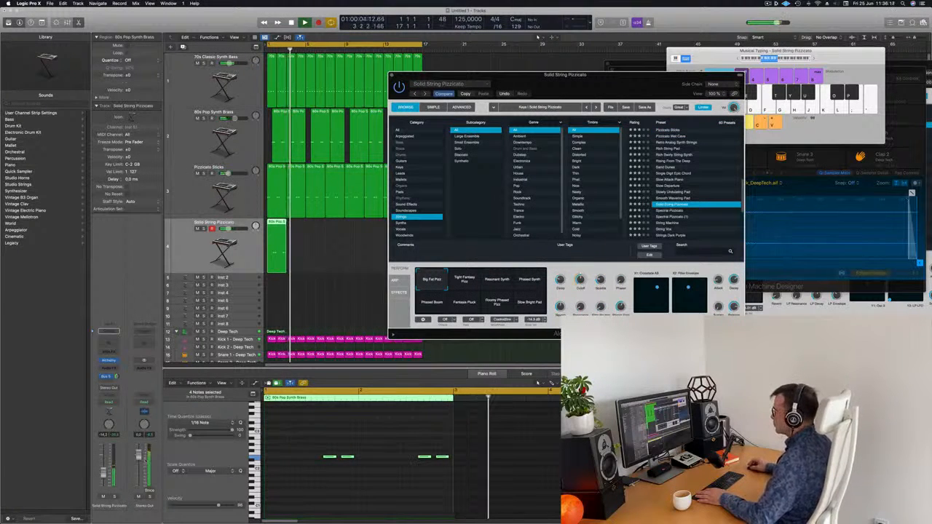
{"action": "left_click", "coordinate": [268, 48]}
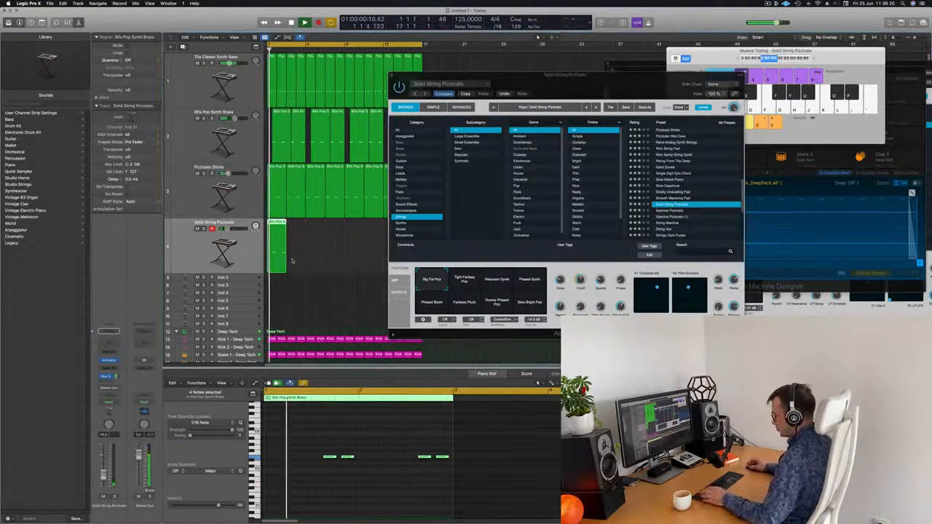
Repeat the two-bar region on the Solid String Pizzicato track until it fills 16 bars, and play the result
{"action": "left_click", "coordinate": [293, 260]}
{"action": "left_click", "coordinate": [283, 258]}
{"action": "key", "text": "super+r"}
{"action": "key", "text": "super+r"}
{"action": "key", "text": "super+r"}
{"action": "key", "text": "super+r"}
{"action": "left_click_drag", "start_coordinate": [474, 75], "coordinate": [451, 35]}
{"action": "key", "text": "super+r"}
{"action": "key", "text": "super+r"}
{"action": "key", "text": "super+r"}
{"action": "key", "text": "space"}
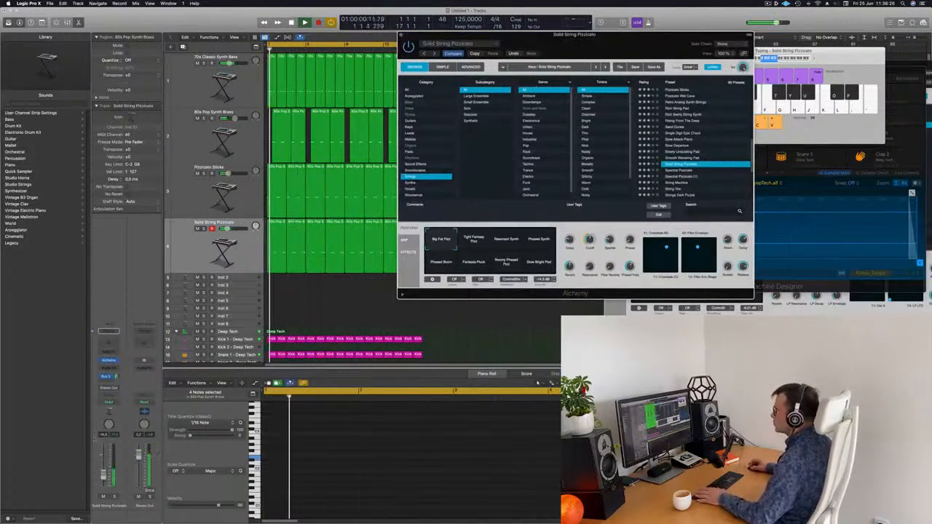
Audition the preset's performance variations, including Resonant Synth, Phased Synth, Phased Boom and Roomy Phased Pizz, and return to Big Fat Pizz
{"action": "left_click", "coordinate": [497, 238]}
{"action": "left_click", "coordinate": [506, 242]}
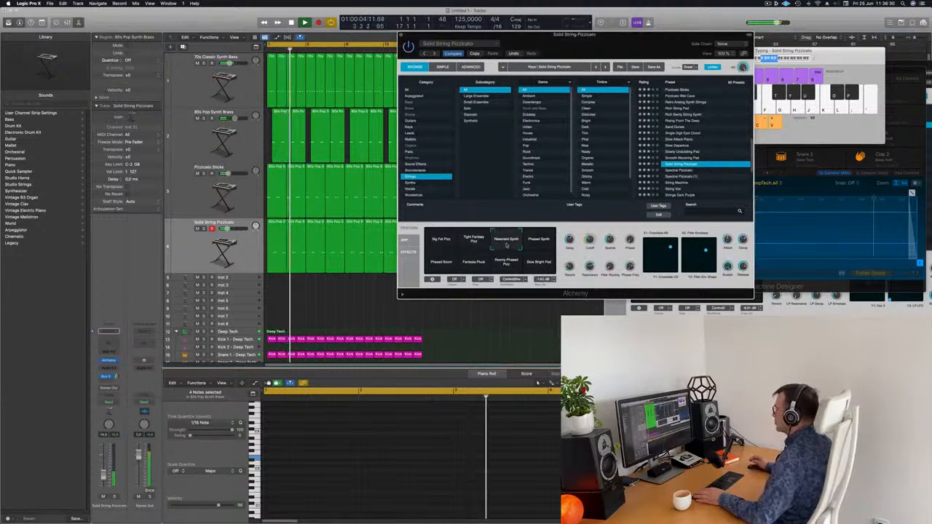
{"action": "left_click", "coordinate": [532, 245]}
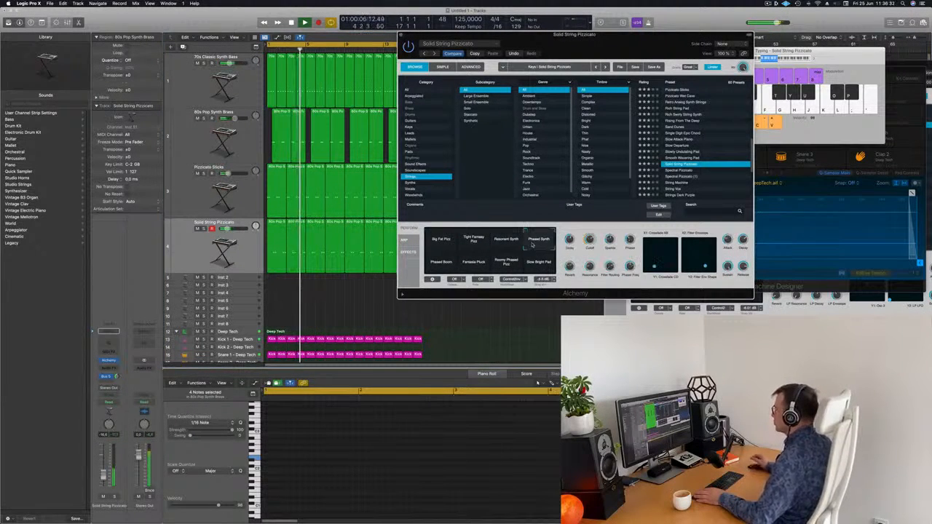
{"action": "left_click", "coordinate": [439, 266]}
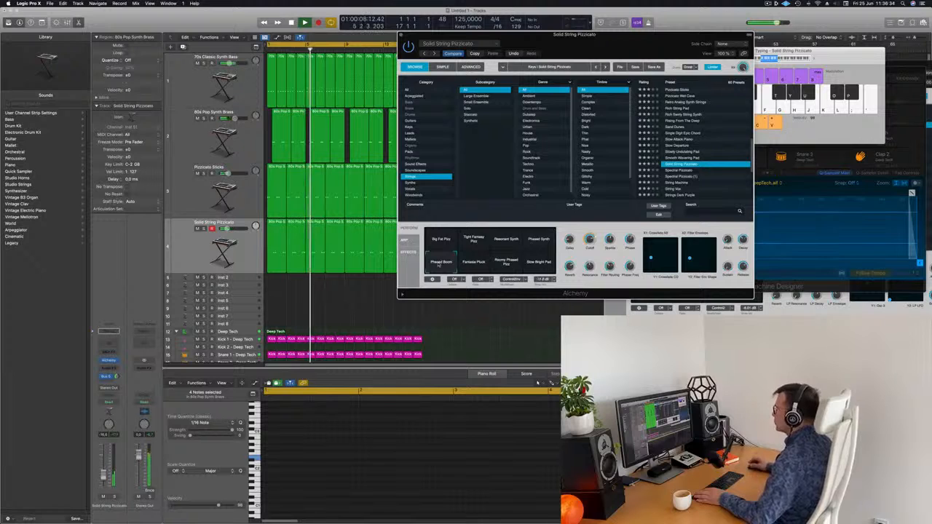
{"action": "left_click", "coordinate": [475, 264]}
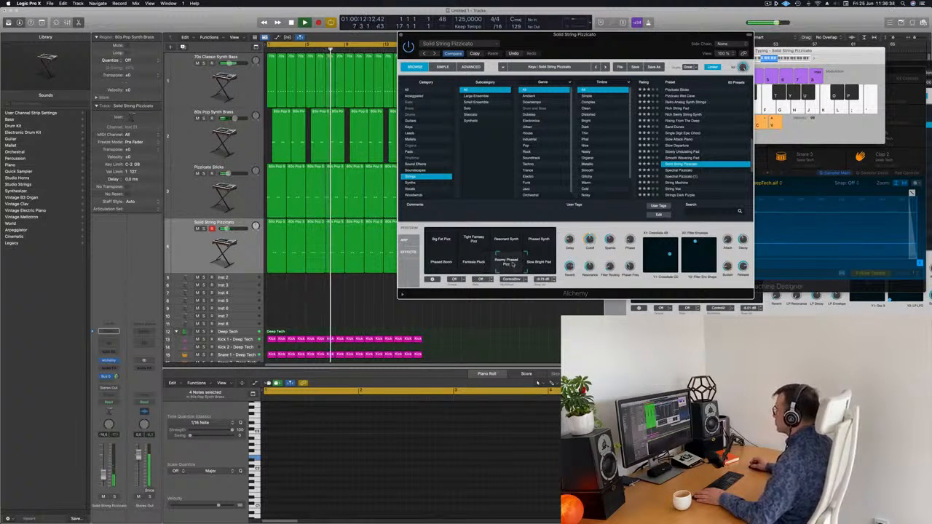
{"action": "left_click", "coordinate": [441, 236]}
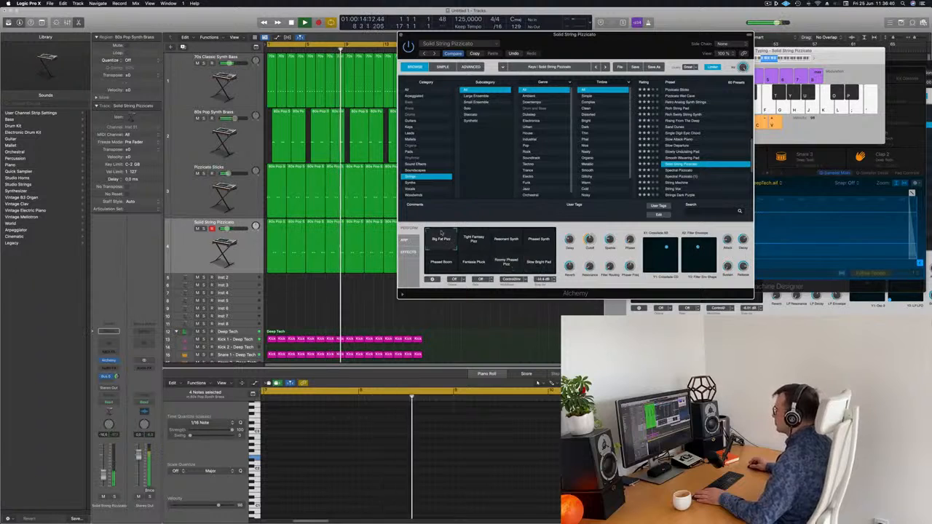
Audition the Spectral Pizzicato and String Machine presets and settle on Strings Dark Purple for the fourth track
{"action": "left_click", "coordinate": [679, 171]}
{"action": "left_click", "coordinate": [677, 184]}
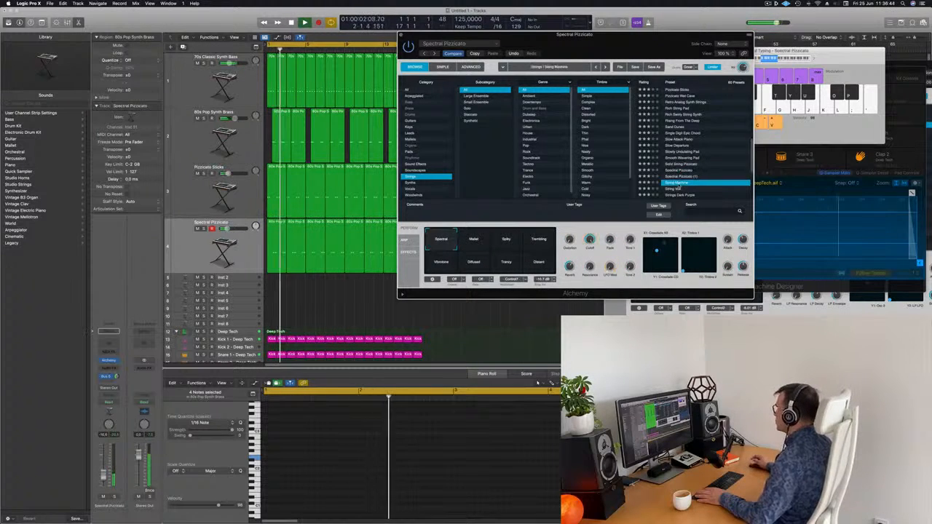
{"action": "scroll", "coordinate": [704, 175], "scroll_direction": "down", "scroll_amount": 2}
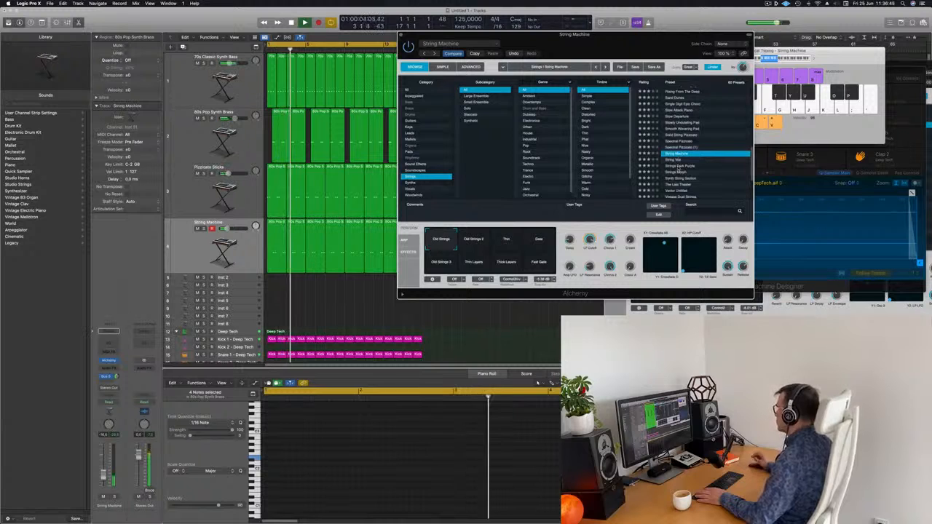
{"action": "left_click", "coordinate": [679, 166]}
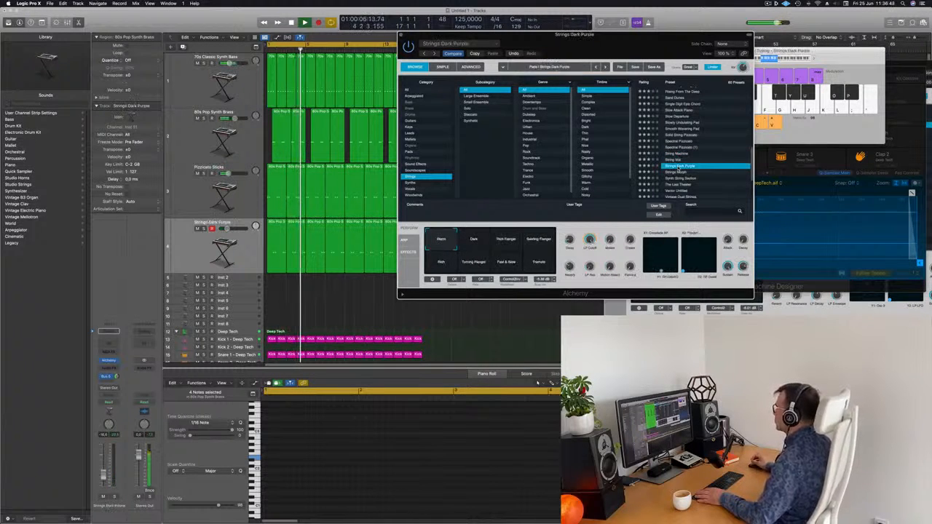
Raise the Strings Dark Purple track's volume slightly and close its Alchemy window
{"action": "left_click_drag", "start_coordinate": [651, 35], "coordinate": [605, 25]}
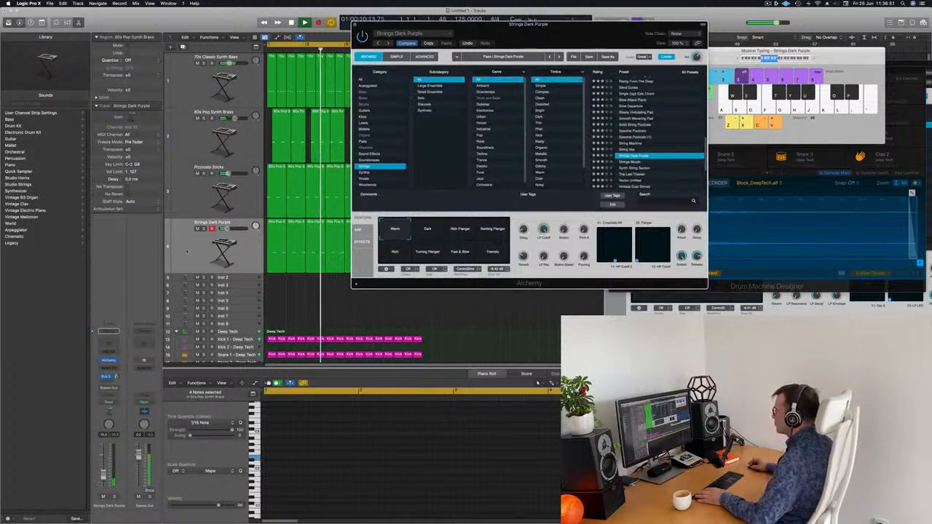
{"action": "left_click_drag", "start_coordinate": [105, 475], "coordinate": [104, 473]}
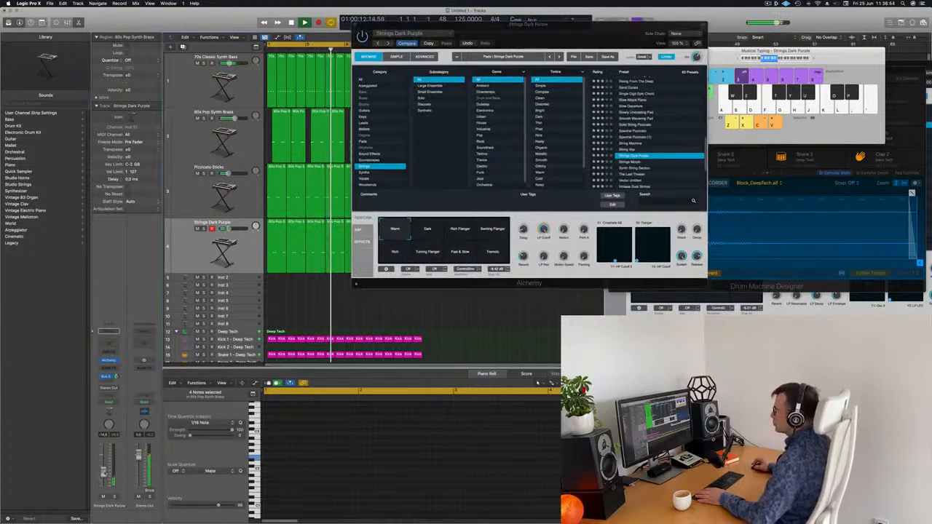
{"action": "left_click_drag", "start_coordinate": [360, 26], "coordinate": [418, 52]}
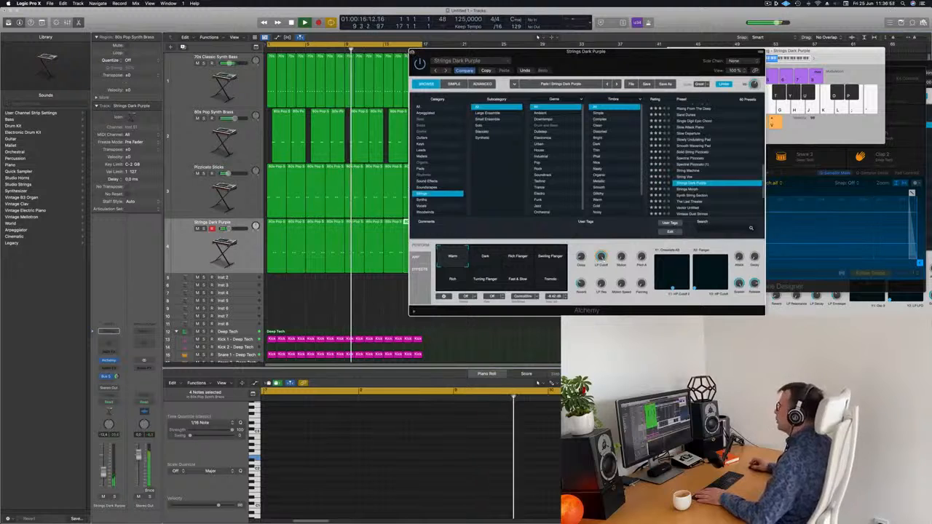
{"action": "left_click", "coordinate": [412, 53]}
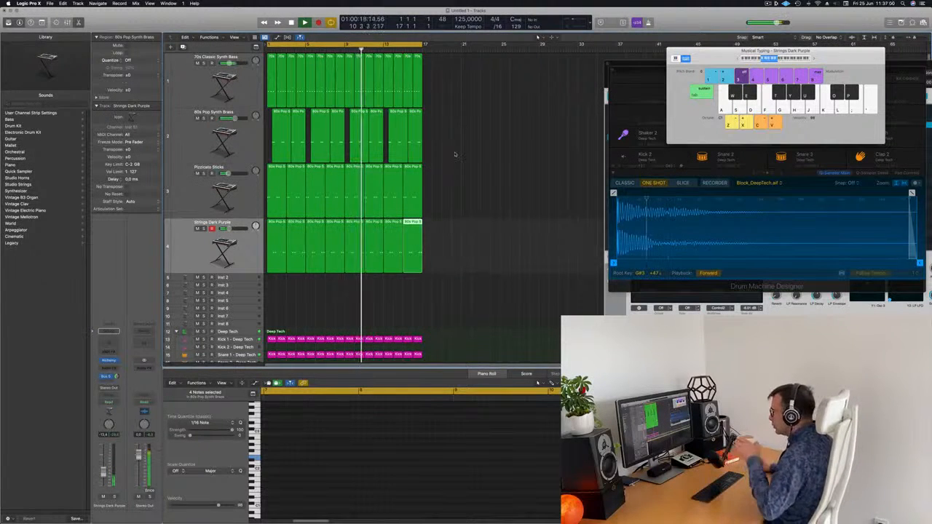
{"action": "scroll", "coordinate": [459, 138], "scroll_direction": "down", "scroll_amount": 2}
{"action": "scroll", "coordinate": [455, 154], "scroll_direction": "up", "scroll_amount": 2}
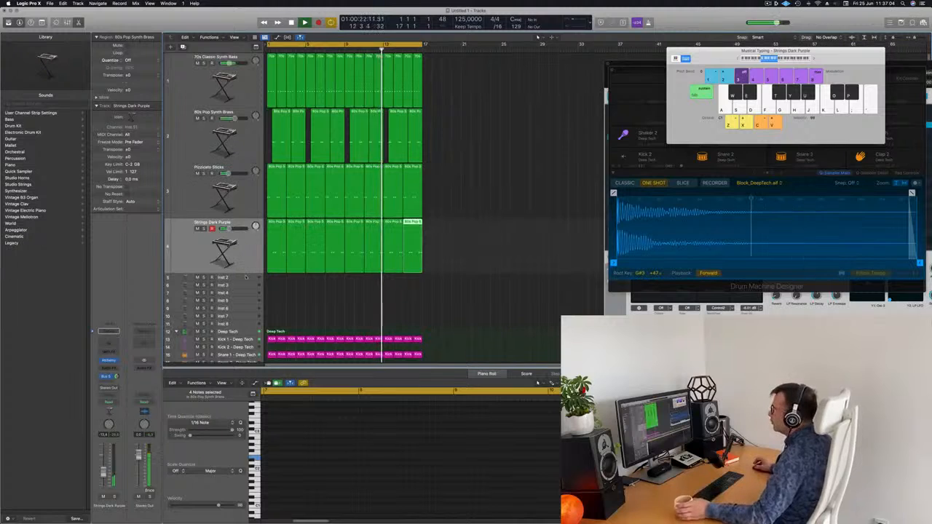
Replace the instrument on the empty Inst 2 track with a stereo Retro Synth
{"action": "key", "text": "Down"}
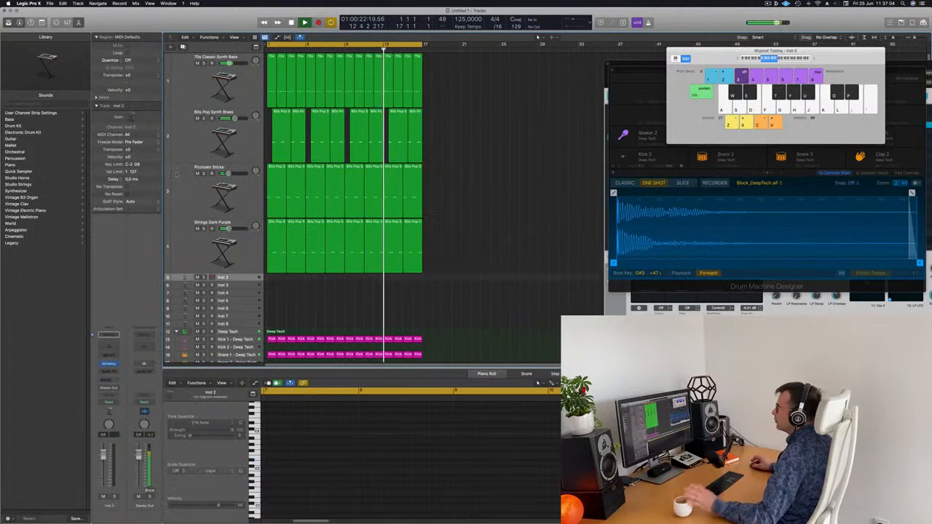
{"action": "left_click", "coordinate": [117, 363]}
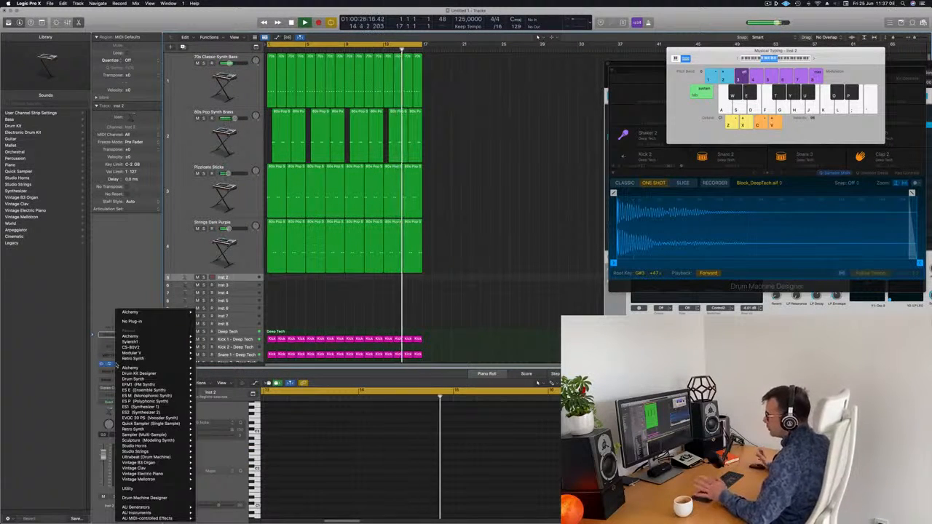
{"action": "mouse_move", "coordinate": [153, 358]}
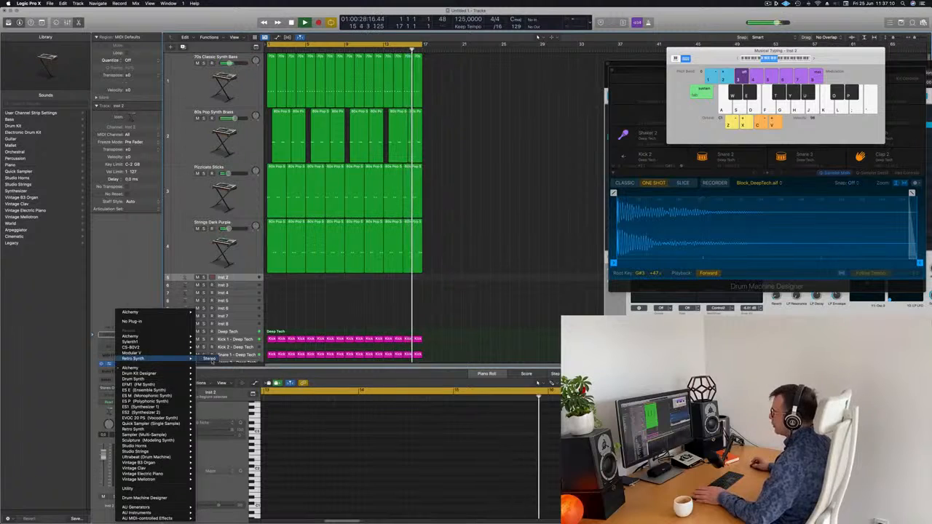
{"action": "left_click", "coordinate": [209, 360]}
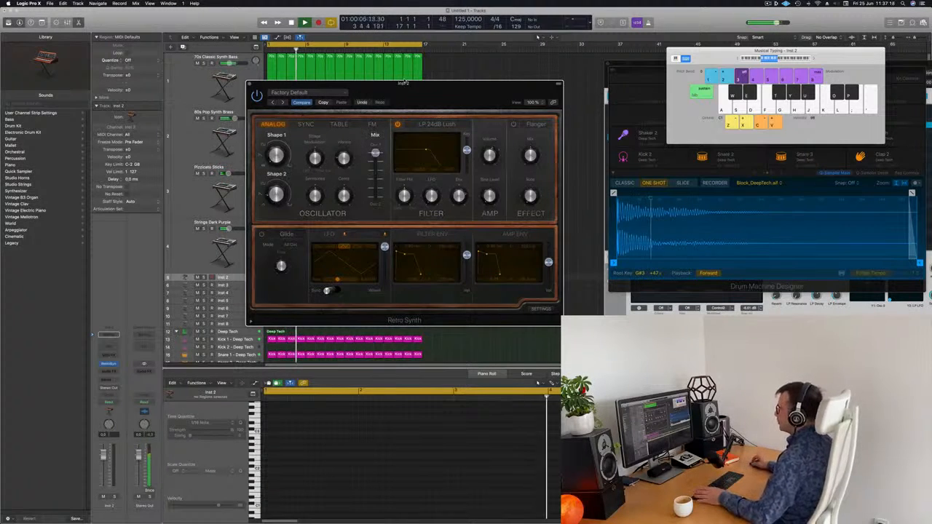
{"action": "left_click_drag", "start_coordinate": [403, 83], "coordinate": [492, 60]}
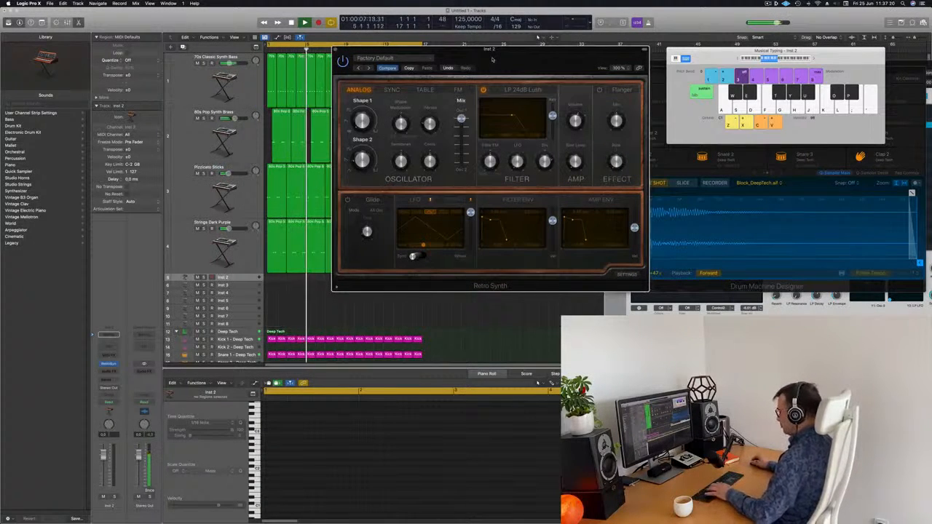
Record-enable the Inst 2 track, increase its row height and play test notes on Retro Synth
{"action": "left_click", "coordinate": [243, 280]}
{"action": "key", "text": "f"}
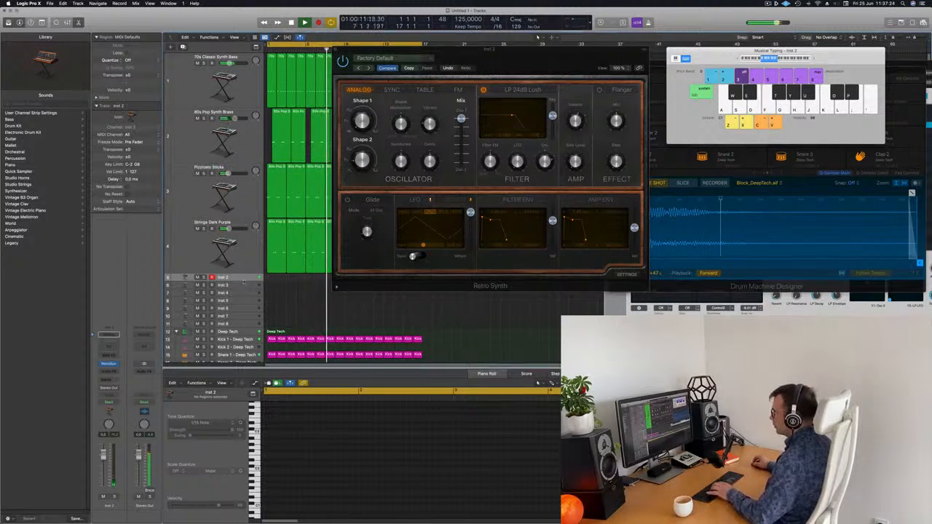
{"action": "left_click_drag", "start_coordinate": [243, 282], "coordinate": [242, 316]}
{"action": "key", "text": "f"}
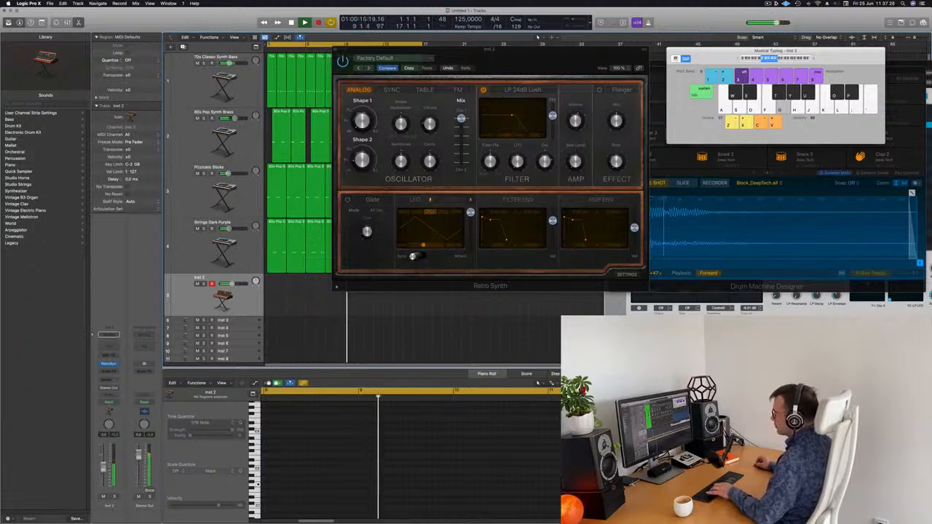
Lower the cutoff of Retro Synth's LP 24dB Lush filter and adjust the LFO's sync and rate while playing test notes
{"action": "left_click", "coordinate": [510, 114]}
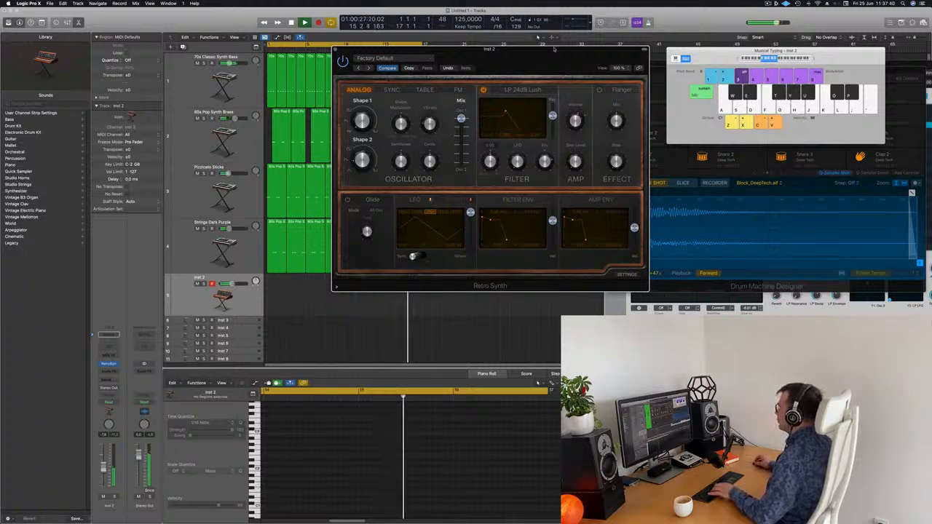
{"action": "left_click_drag", "start_coordinate": [553, 49], "coordinate": [519, 40]}
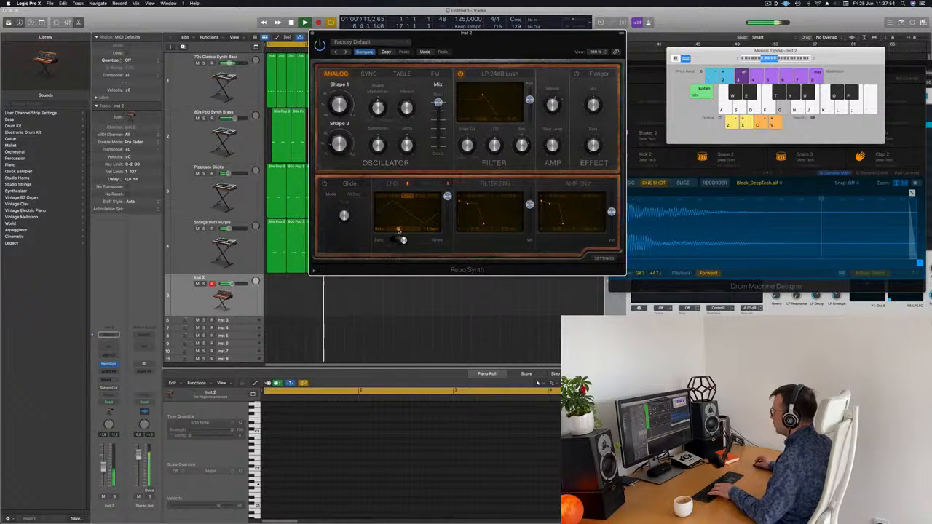
{"action": "key", "text": "g"}
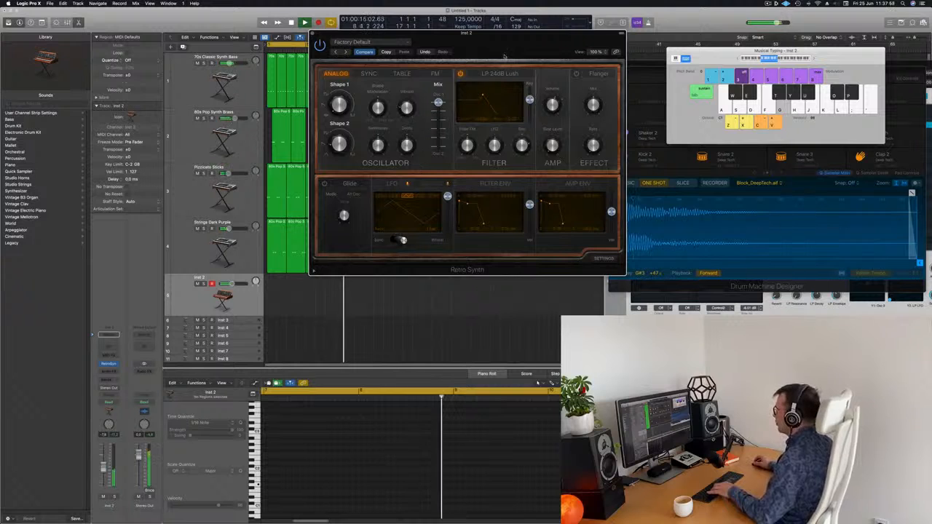
{"action": "left_click_drag", "start_coordinate": [505, 55], "coordinate": [579, 70]}
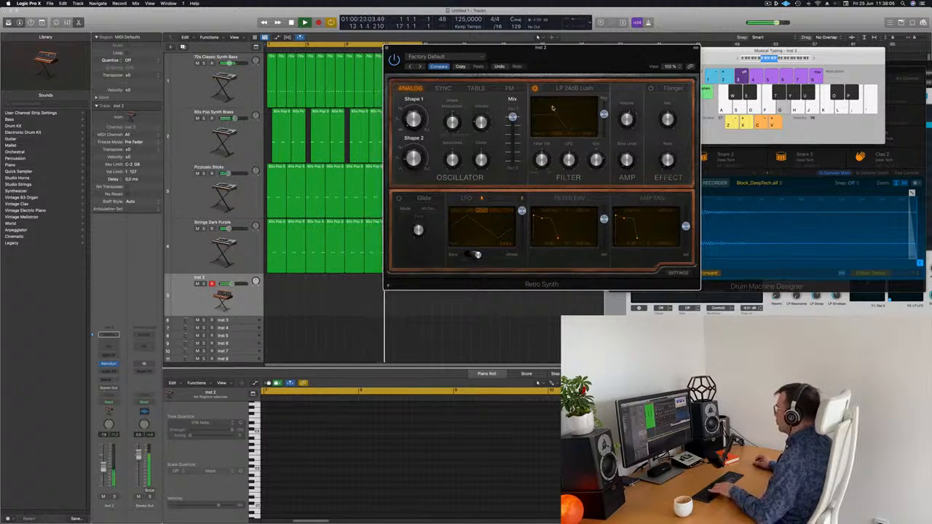
{"action": "left_click_drag", "start_coordinate": [596, 54], "coordinate": [595, 41]}
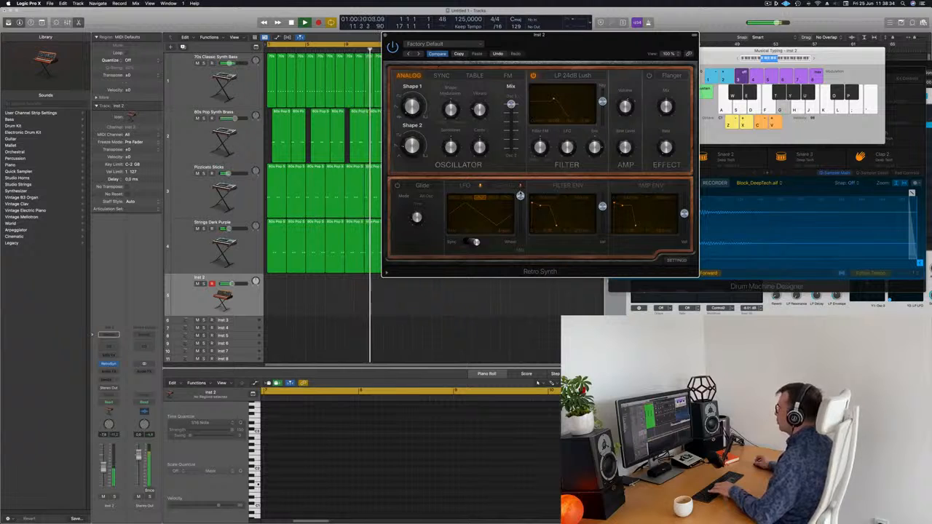
Switch Retro Synth's LFO section to its vibrato settings and move the synth window clear of the arranged regions
{"action": "left_click", "coordinate": [475, 241]}
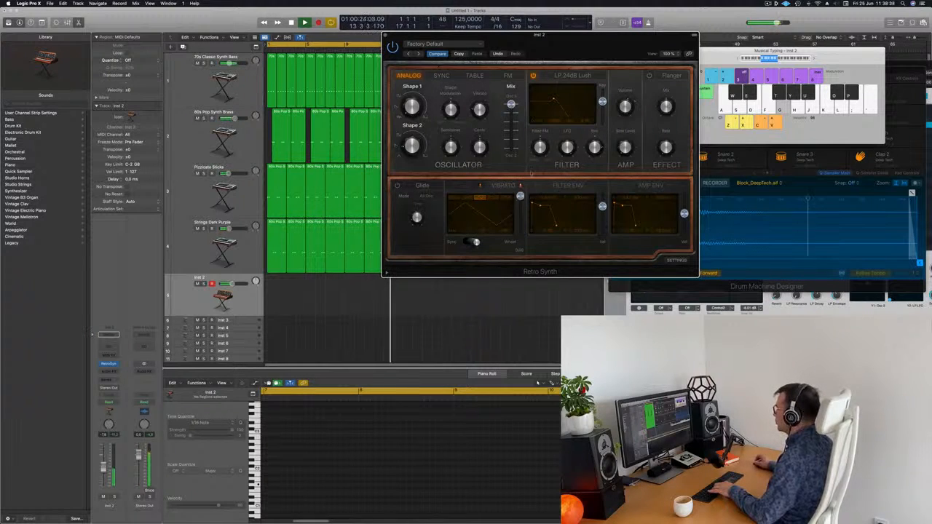
{"action": "left_click_drag", "start_coordinate": [584, 45], "coordinate": [596, 38]}
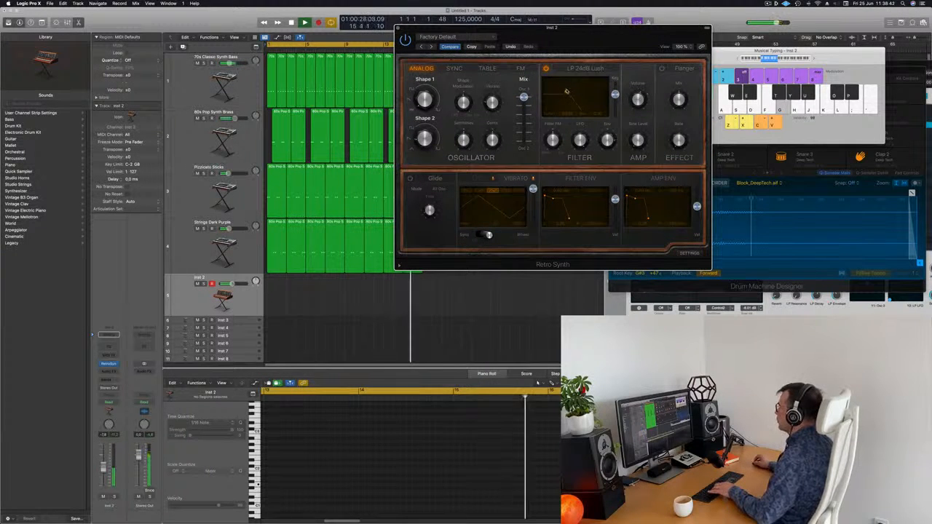
{"action": "left_click_drag", "start_coordinate": [651, 32], "coordinate": [716, 24]}
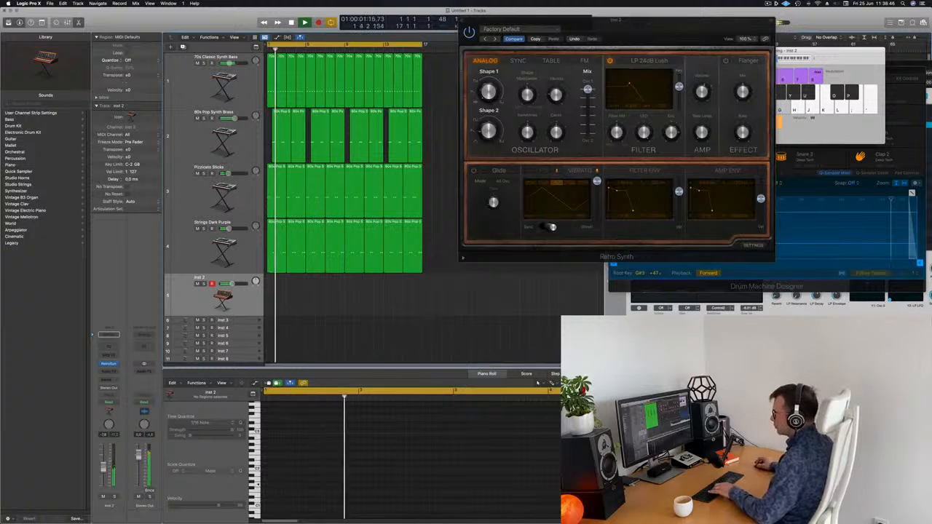
Insert a Compressor as an audio effect on the Inst 2 track after Retro Synth
{"action": "left_click", "coordinate": [108, 372]}
{"action": "mouse_move", "coordinate": [123, 386]}
{"action": "left_click", "coordinate": [163, 386]}
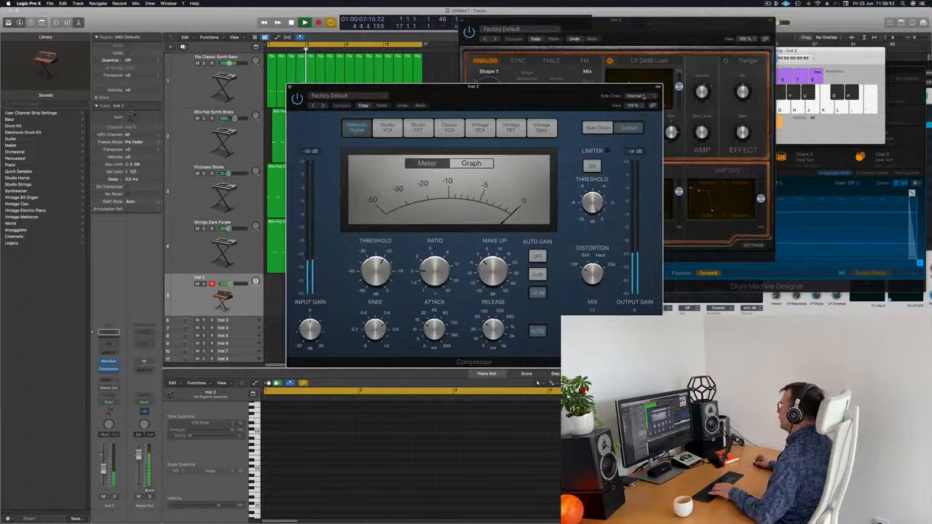
Set the Compressor's side chain on the Inst 2 track to Kick 1 - Deep Tech (Inst 9) and close the plug-in window
{"action": "mouse_move", "coordinate": [641, 111]}
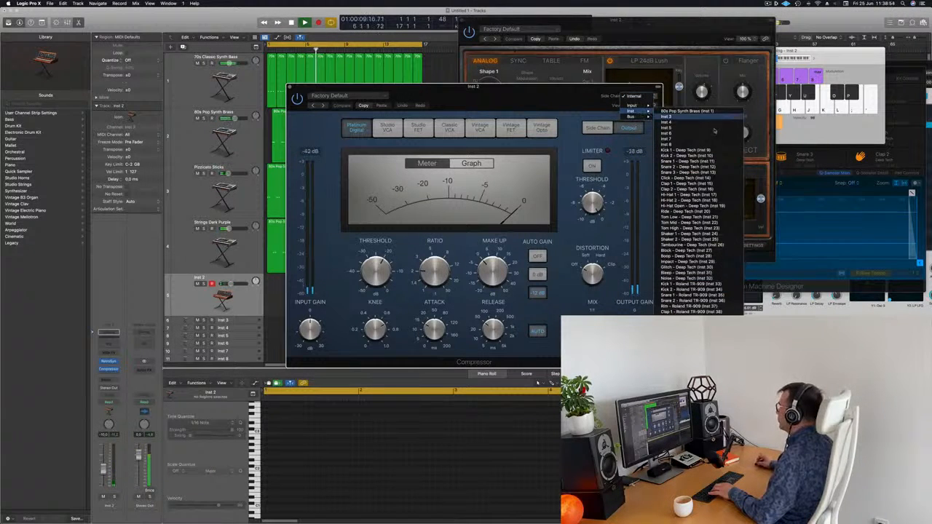
{"action": "left_click", "coordinate": [681, 144]}
{"action": "left_click_drag", "start_coordinate": [538, 105], "coordinate": [590, 82]}
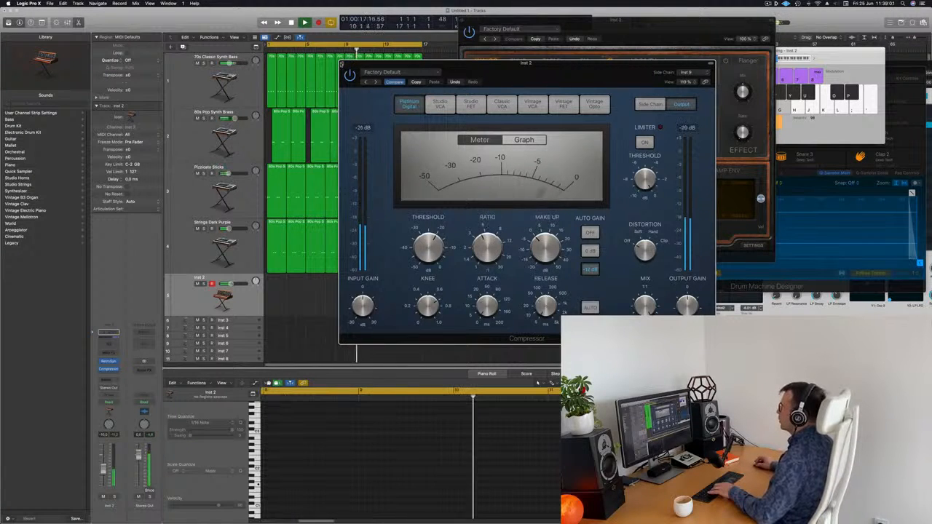
{"action": "left_click", "coordinate": [342, 64]}
Record a sustained Retro Synth note on the Inst 2 track and move the recorded region to bar 1
{"action": "key", "text": "r"}
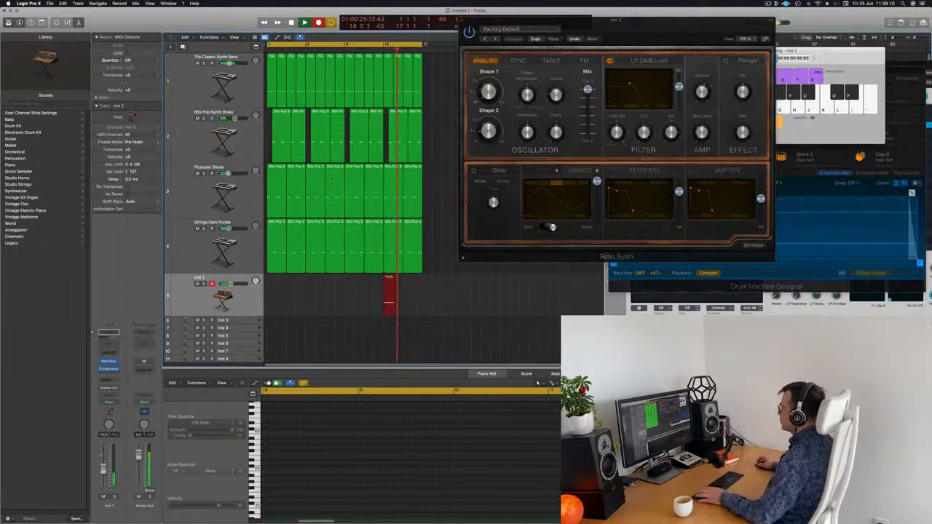
{"action": "key", "text": "space"}
{"action": "left_click_drag", "start_coordinate": [393, 284], "coordinate": [274, 290]}
Shorten the note in the Inst 2 region so that it ends at bar 2, and replay from the start
{"action": "key", "text": "space"}
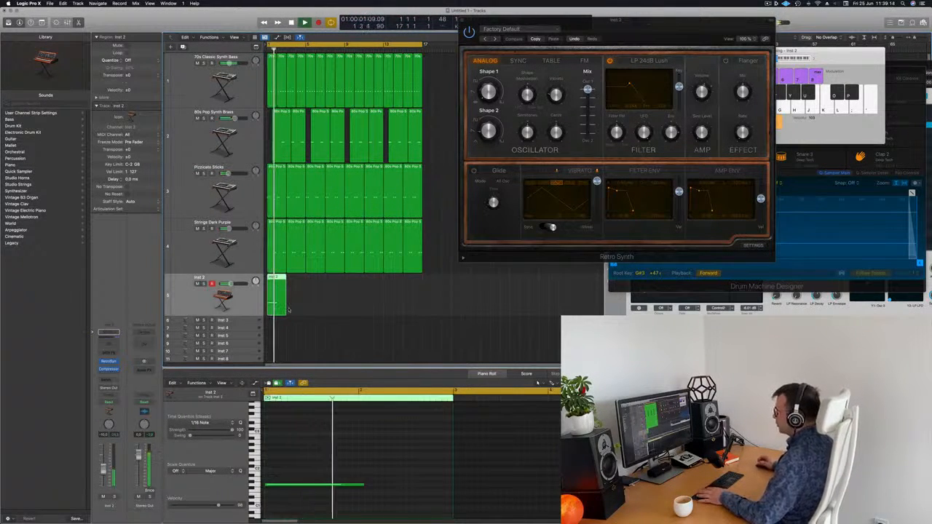
{"action": "left_click_drag", "start_coordinate": [363, 484], "coordinate": [358, 484]}
{"action": "key", "text": "Return"}
Raise Retro Synth's amp envelope velocity slider to its maximum and adjust the Inst 2 track's volume during playback
{"action": "left_click_drag", "start_coordinate": [673, 29], "coordinate": [586, 119]}
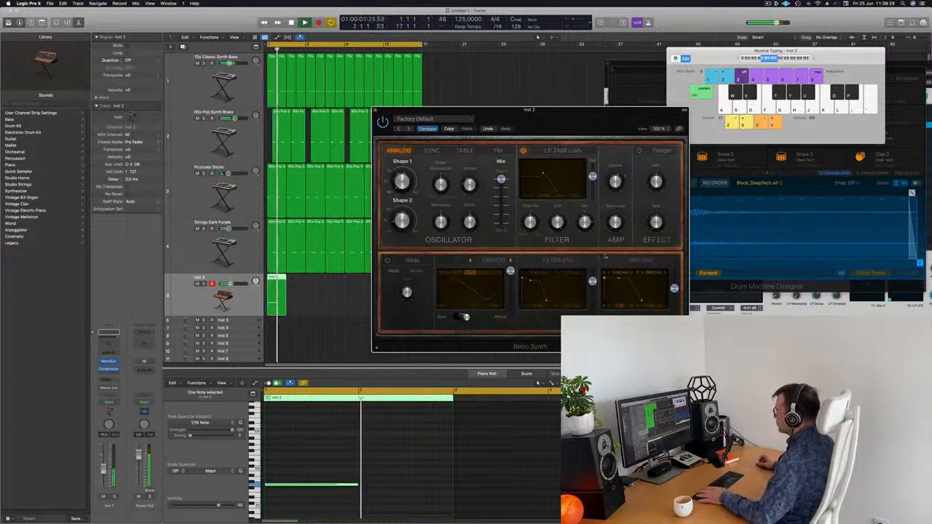
{"action": "key", "text": "space"}
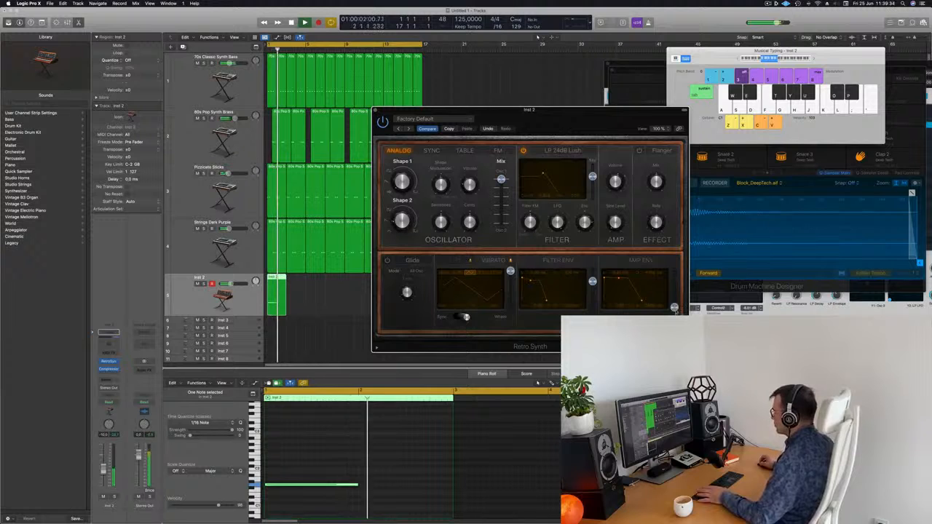
{"action": "key", "text": "Return"}
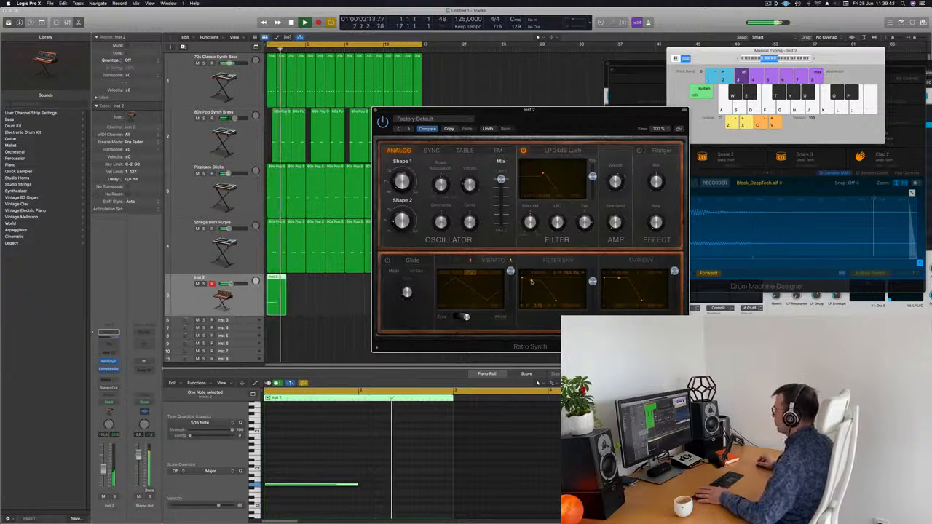
{"action": "key", "text": "space"}
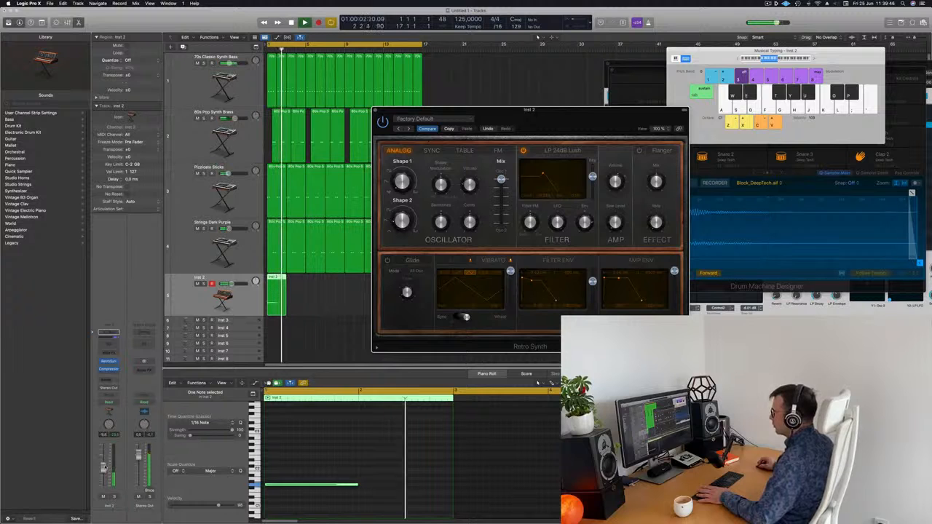
{"action": "left_click", "coordinate": [104, 467]}
{"action": "left_click", "coordinate": [377, 111]}
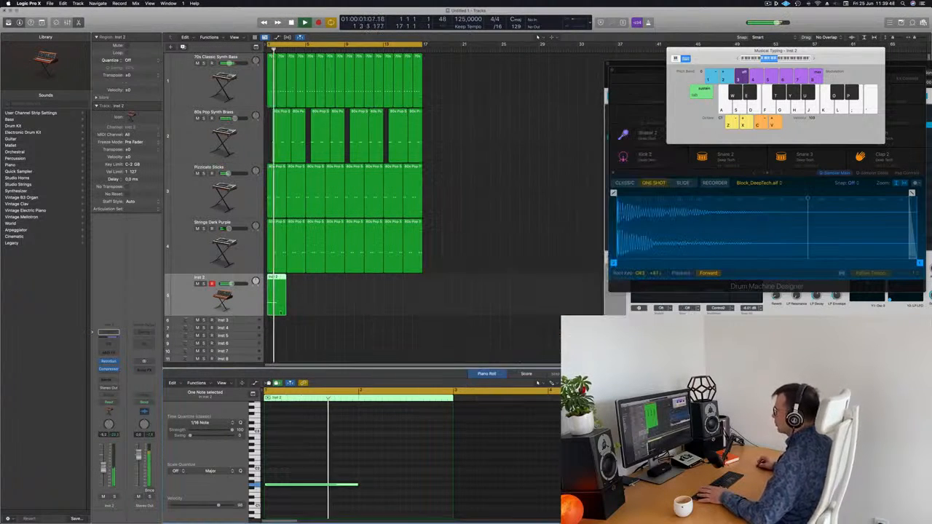
Copy the Inst 2 region to bars 5, 9 and 13, and select all regions on the track
{"action": "key", "text": "Return"}
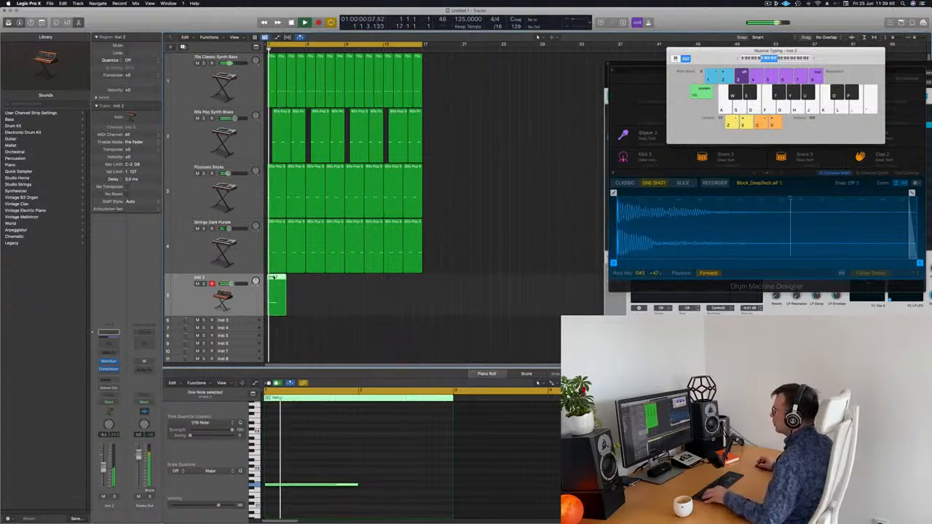
{"action": "left_click_drag", "start_coordinate": [276, 278], "coordinate": [355, 289]}
{"action": "left_click", "coordinate": [186, 297]}
{"action": "key", "text": "Return"}
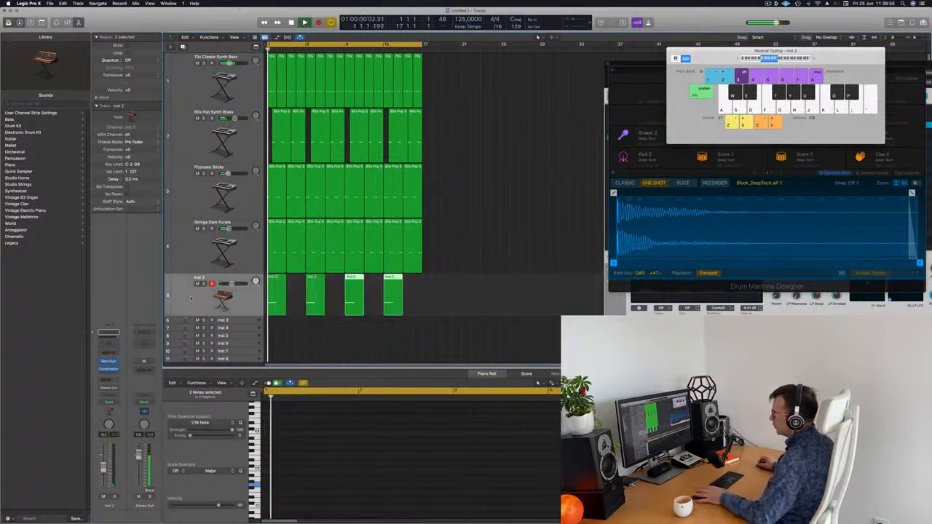
Insert a stereo Chorus modulation effect after the Compressor on the Inst 2 track and move its window clear of the regions
{"action": "left_click", "coordinate": [112, 373]}
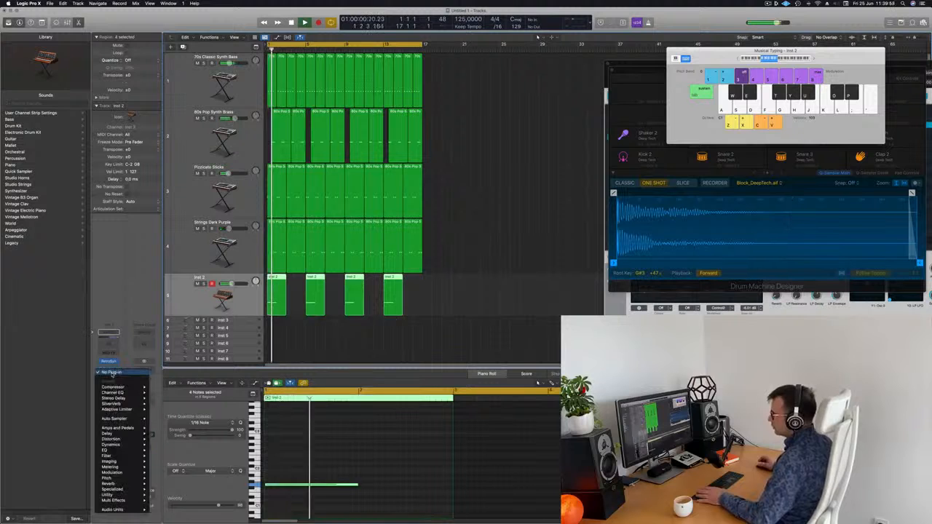
{"action": "mouse_move", "coordinate": [128, 440]}
{"action": "mouse_move", "coordinate": [129, 473]}
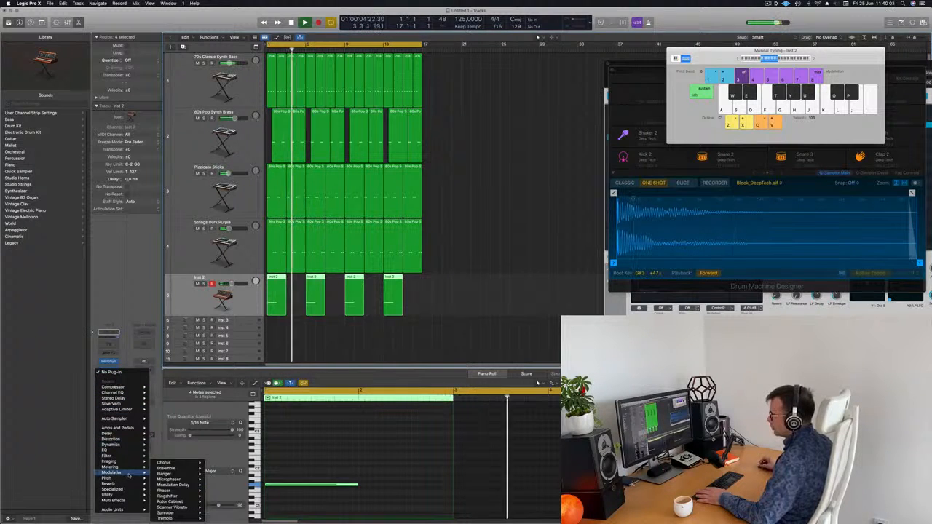
{"action": "mouse_move", "coordinate": [166, 475]}
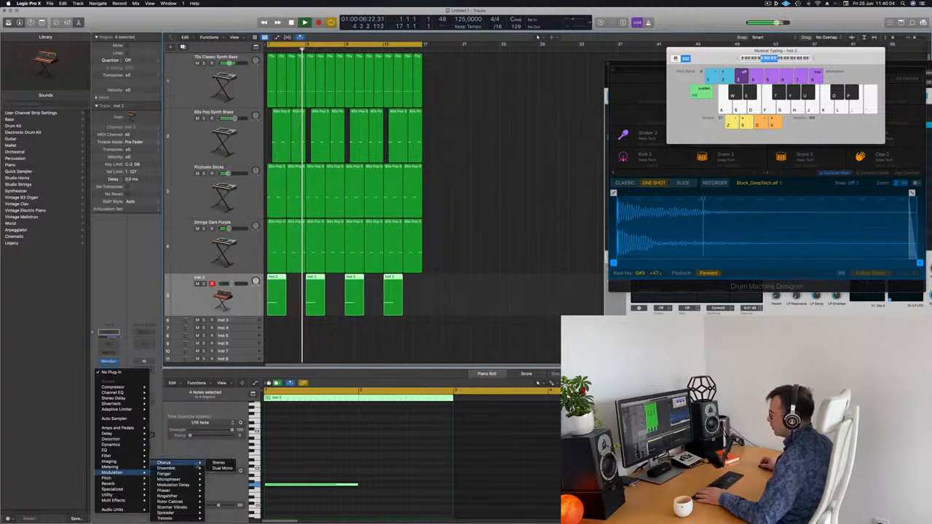
{"action": "left_click", "coordinate": [217, 463]}
{"action": "left_click_drag", "start_coordinate": [358, 88], "coordinate": [525, 128]}
{"action": "key", "text": "Return"}
Audition the Chorus presets up to Pad Enchancer during playback and recall the default setting
{"action": "left_click", "coordinate": [470, 146]}
{"action": "key", "text": "Return"}
{"action": "left_click", "coordinate": [470, 147]}
{"action": "key", "text": "Return"}
{"action": "left_click", "coordinate": [469, 146]}
{"action": "left_click", "coordinate": [469, 147]}
{"action": "key", "text": "Return"}
{"action": "left_click", "coordinate": [501, 137]}
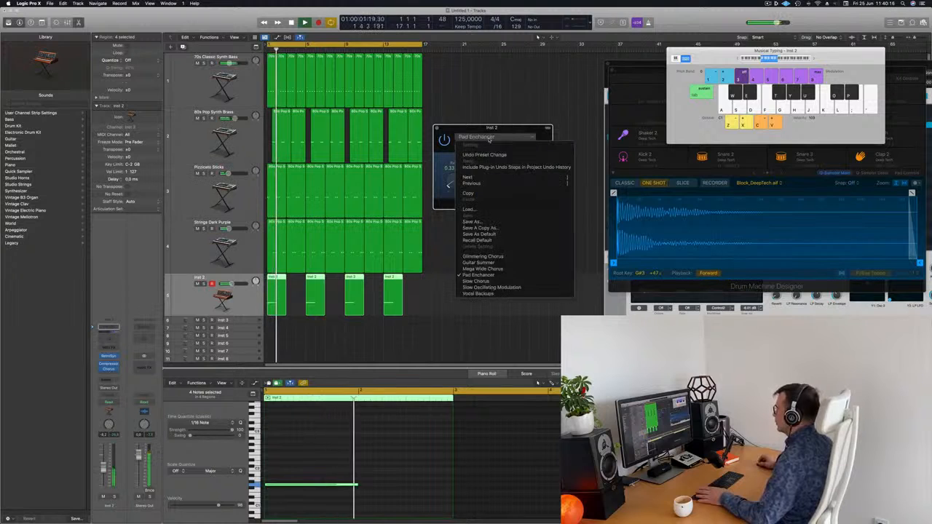
{"action": "left_click", "coordinate": [491, 240]}
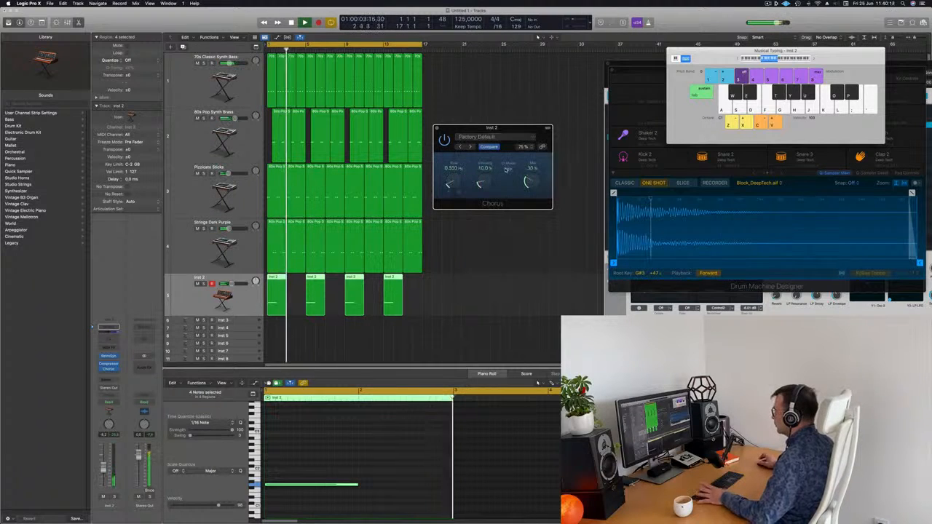
Turn on D-Mode in the Chorus, adjust its mix while listening and close the plug-in window
{"action": "left_click_drag", "start_coordinate": [515, 131], "coordinate": [506, 132]}
{"action": "key", "text": "Return"}
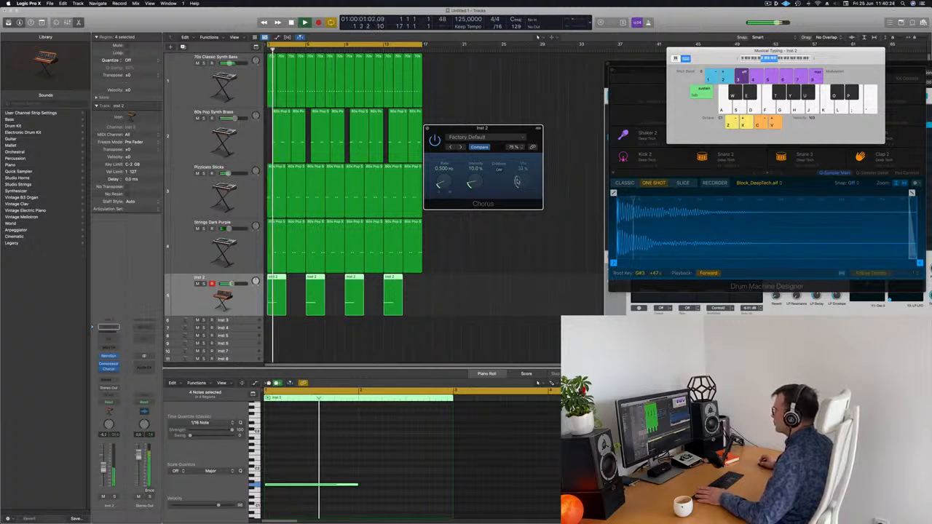
{"action": "mouse_move", "coordinate": [506, 131]}
{"action": "left_mouse_down"}
{"action": "mouse_move", "coordinate": [554, 136]}
{"action": "mouse_move", "coordinate": [505, 130]}
{"action": "left_mouse_up"}
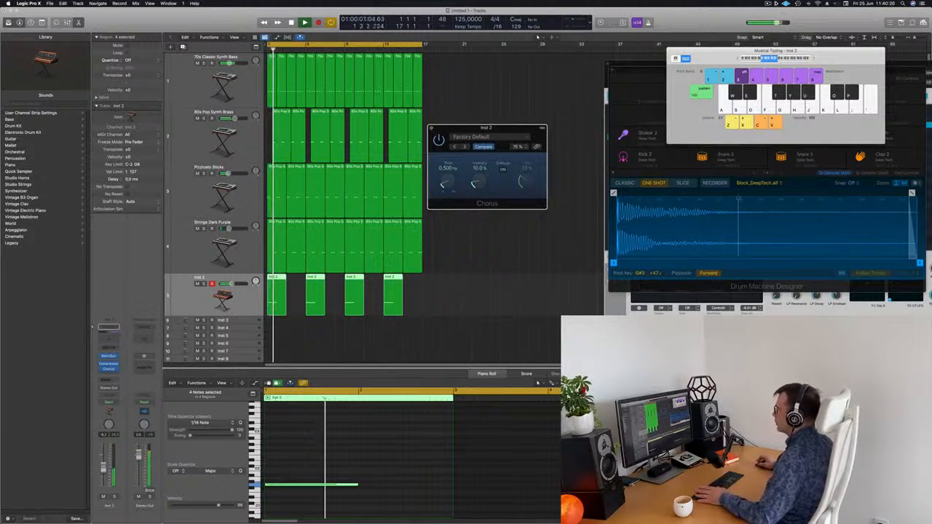
{"action": "left_click", "coordinate": [431, 129]}
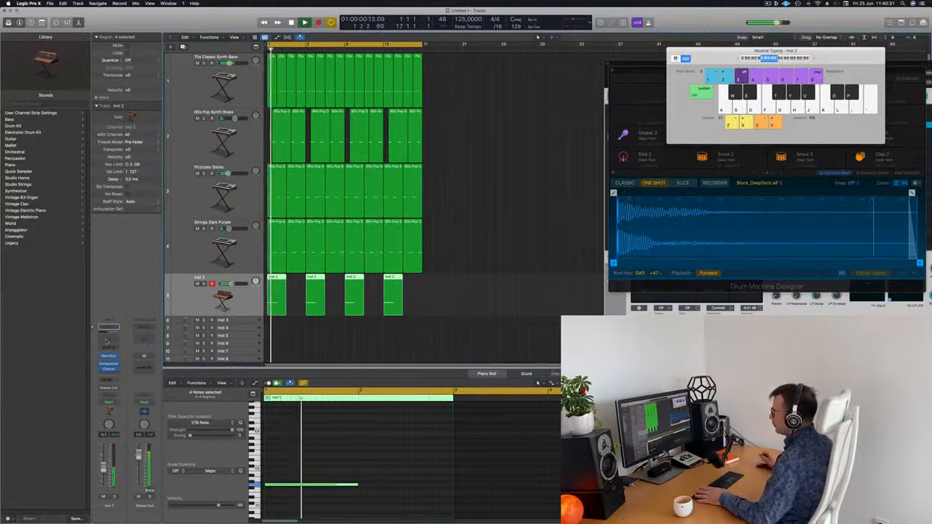
Add a Channel EQ to the Inst 2 track with a 12 dB/Oct low cut at 478 Hz
{"action": "left_click", "coordinate": [107, 333]}
{"action": "left_click_drag", "start_coordinate": [306, 209], "coordinate": [518, 213]}
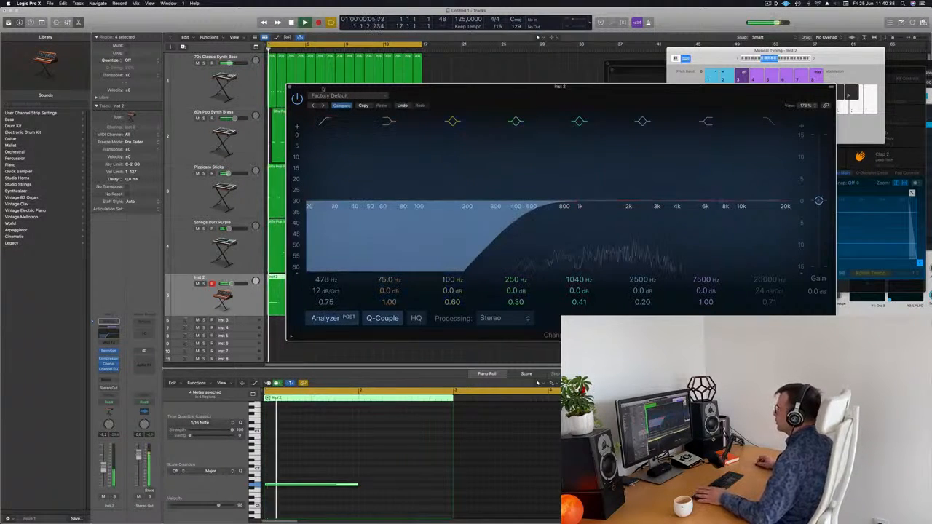
{"action": "left_click", "coordinate": [290, 87]}
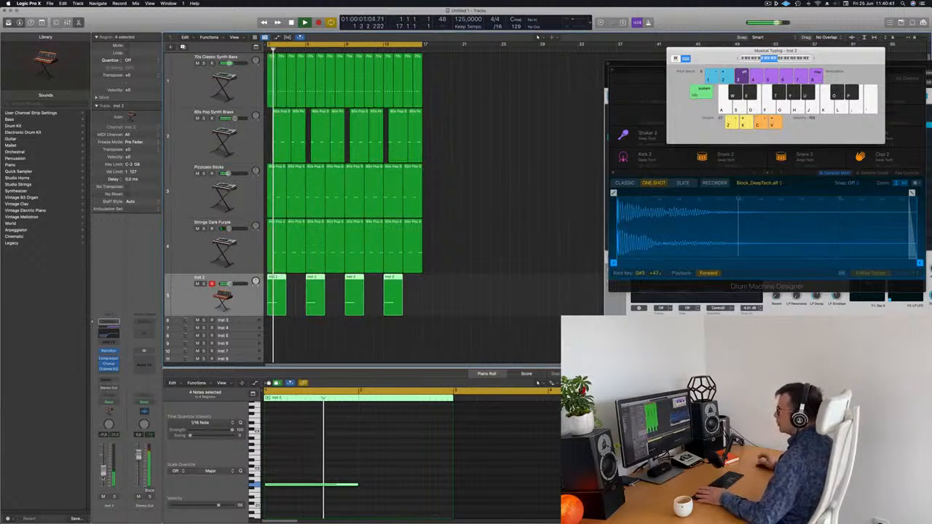
Show the secondary time ruler above the arranged tracks
{"action": "scroll", "coordinate": [460, 281], "scroll_direction": "up", "scroll_amount": 1}
{"action": "scroll", "coordinate": [463, 284], "scroll_direction": "down", "scroll_amount": 2}
{"action": "scroll", "coordinate": [463, 282], "scroll_direction": "down", "scroll_amount": 1}
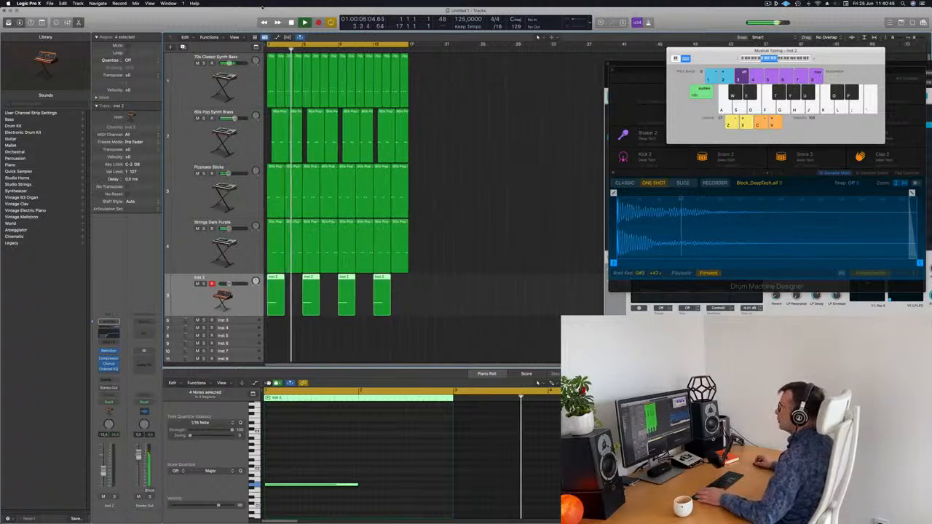
{"action": "key", "text": "g"}
{"action": "key", "text": "g"}
{"action": "key", "text": "g"}
{"action": "key", "text": "g"}
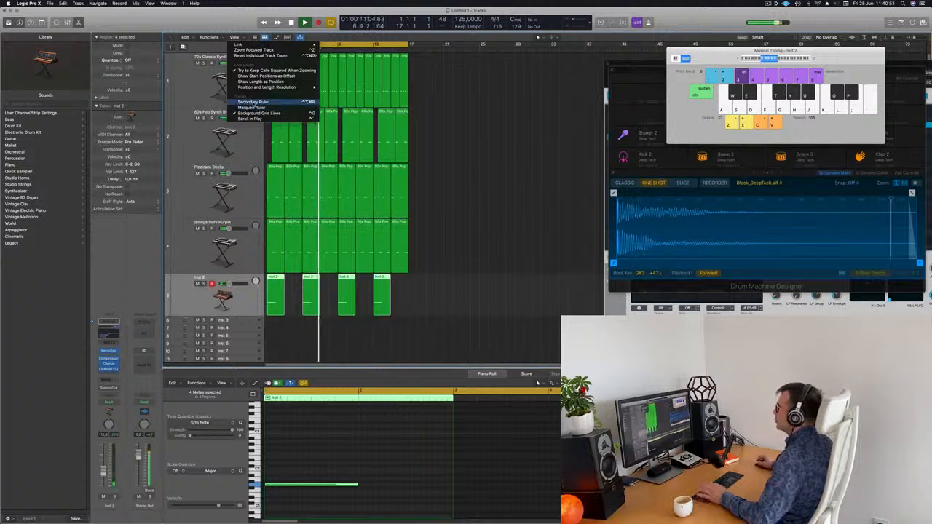
{"action": "left_click", "coordinate": [424, 98]}
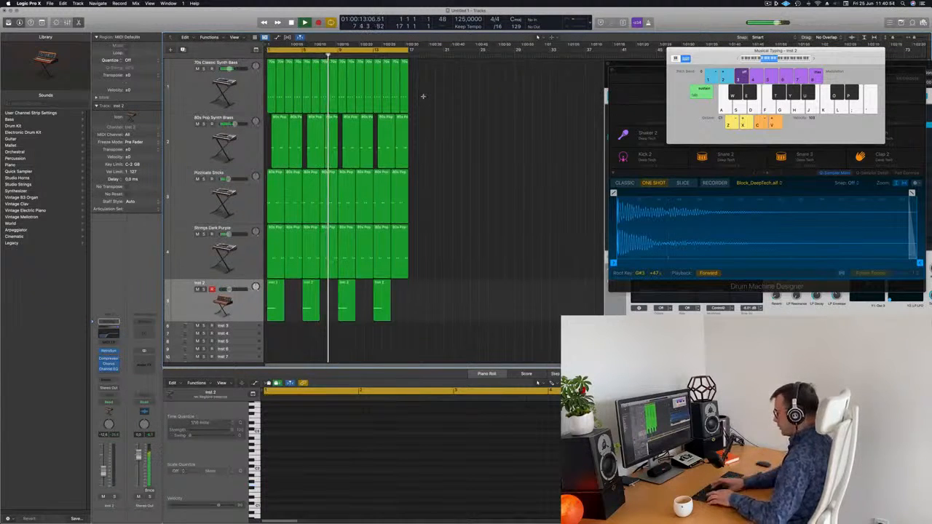
Select all regions in the arrangement and repeat them once to extend the groove to 32 bars
{"action": "key", "text": "super+a"}
{"action": "key", "text": "super+r"}
{"action": "scroll", "coordinate": [424, 96], "scroll_direction": "down", "scroll_amount": 5}
{"action": "key", "text": "Return"}
{"action": "scroll", "coordinate": [377, 159], "scroll_direction": "up", "scroll_amount": 3}
{"action": "left_click", "coordinate": [548, 204]}
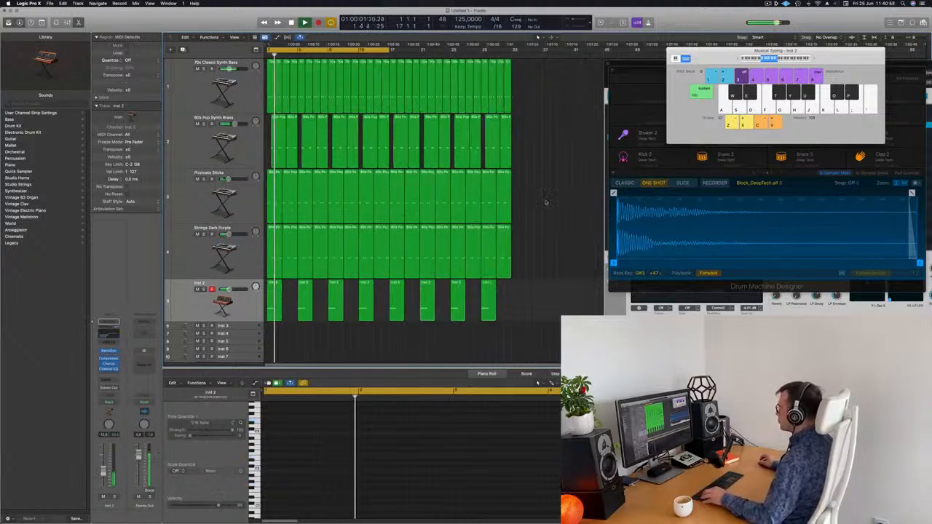
{"action": "scroll", "coordinate": [558, 192], "scroll_direction": "down", "scroll_amount": 2}
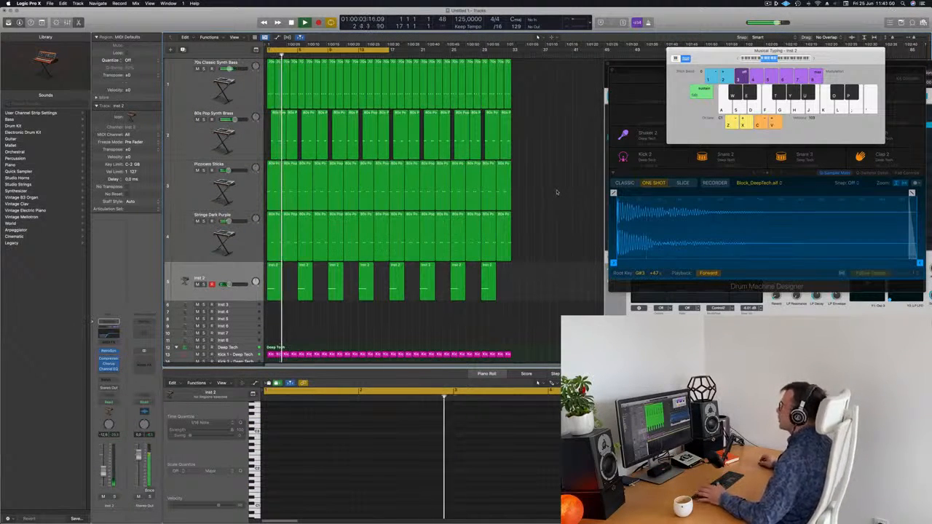
{"action": "scroll", "coordinate": [549, 206], "scroll_direction": "down", "scroll_amount": 2}
{"action": "scroll", "coordinate": [549, 206], "scroll_direction": "up", "scroll_amount": 2}
{"action": "scroll", "coordinate": [549, 206], "scroll_direction": "down", "scroll_amount": 1}
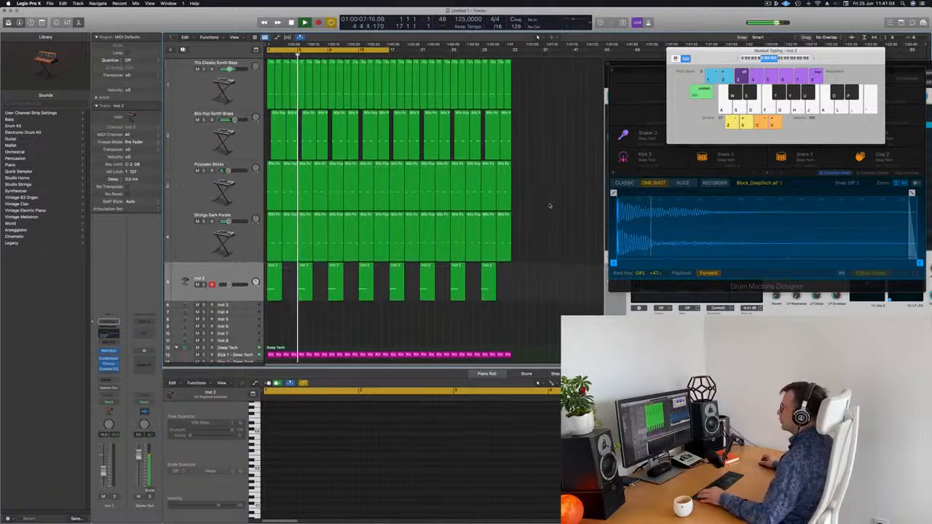
{"action": "scroll", "coordinate": [549, 206], "scroll_direction": "right", "scroll_amount": 1}
{"action": "scroll", "coordinate": [551, 204], "scroll_direction": "up", "scroll_amount": 1}
{"action": "scroll", "coordinate": [551, 204], "scroll_direction": "down", "scroll_amount": 3}
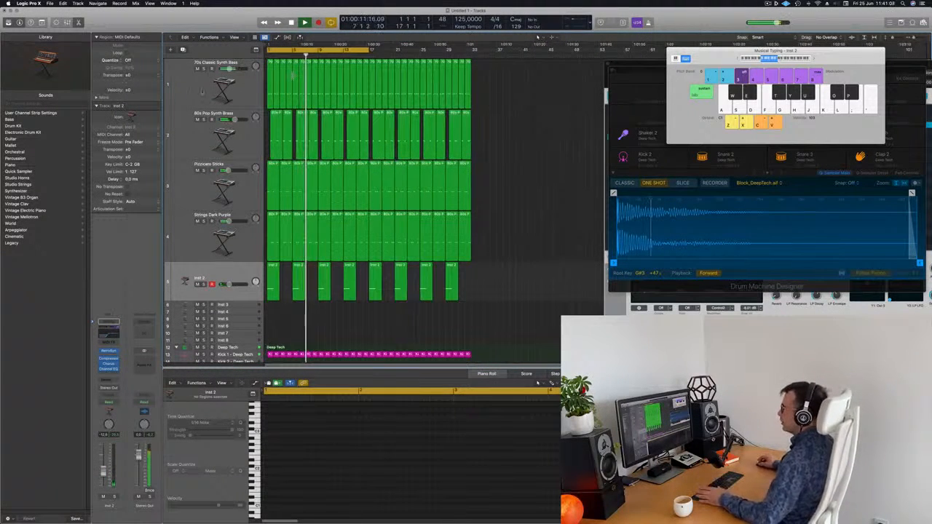
Duplicate the 70s Classic Synth Bass track with its settings and place the empty duplicate above the original
{"action": "left_click", "coordinate": [187, 90]}
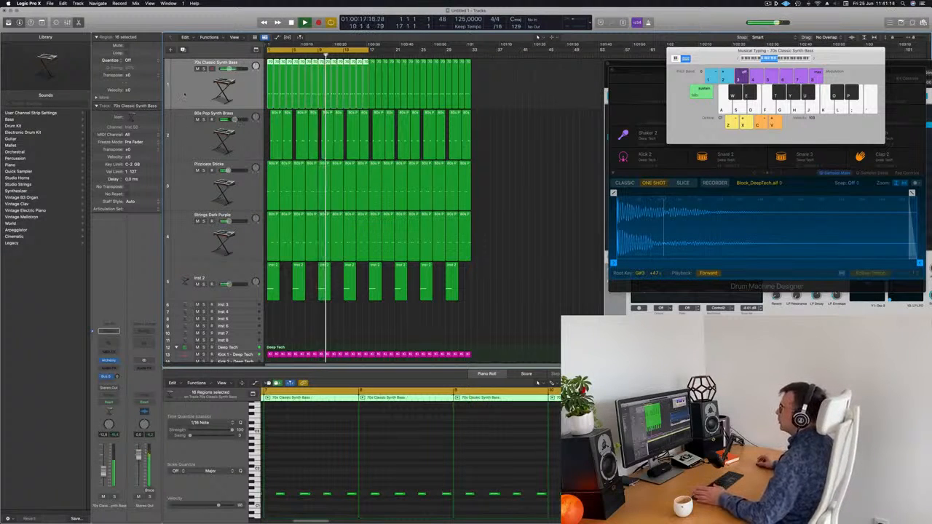
{"action": "key", "text": "Return"}
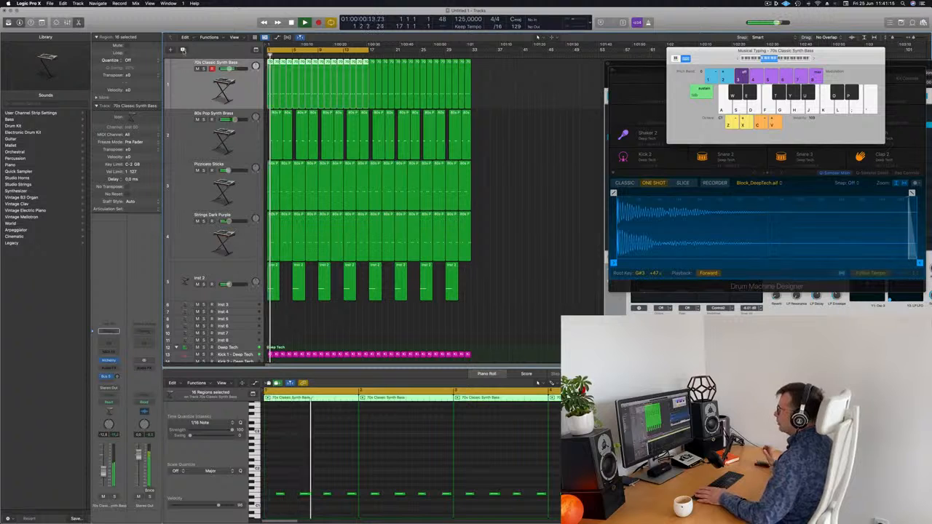
{"action": "left_click", "coordinate": [183, 50]}
{"action": "left_click", "coordinate": [190, 85]}
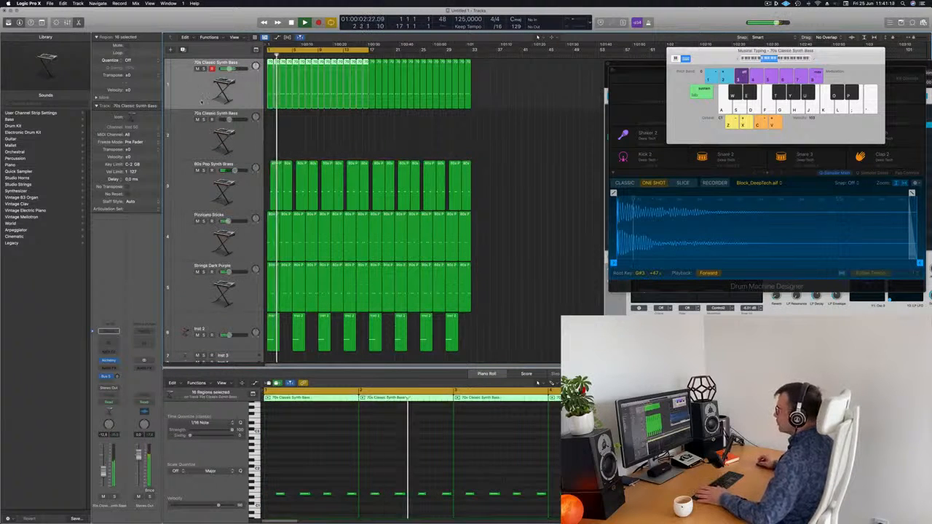
{"action": "key", "text": "Down"}
{"action": "left_click_drag", "start_coordinate": [202, 84], "coordinate": [208, 59]}
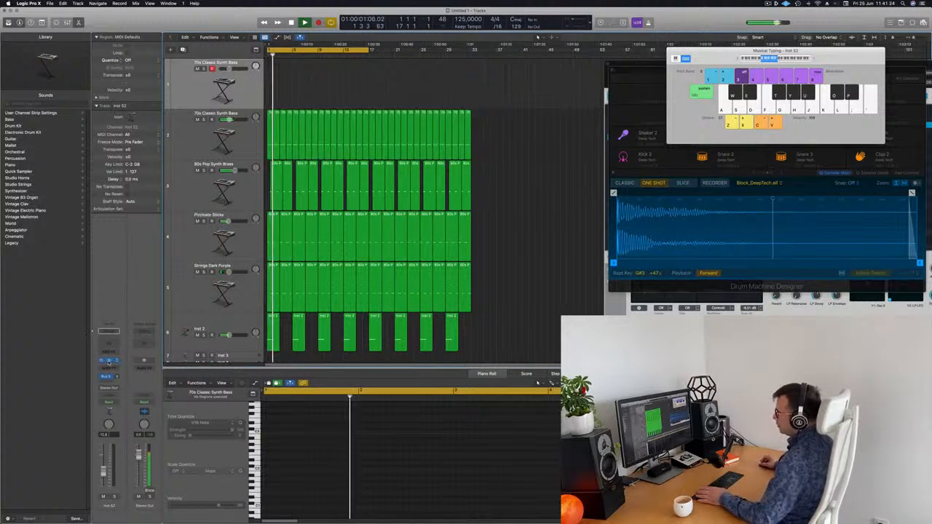
Filter the duplicated track's Alchemy presets to the Brass category and extend the cycle range to about bar 32
{"action": "left_click", "coordinate": [109, 361]}
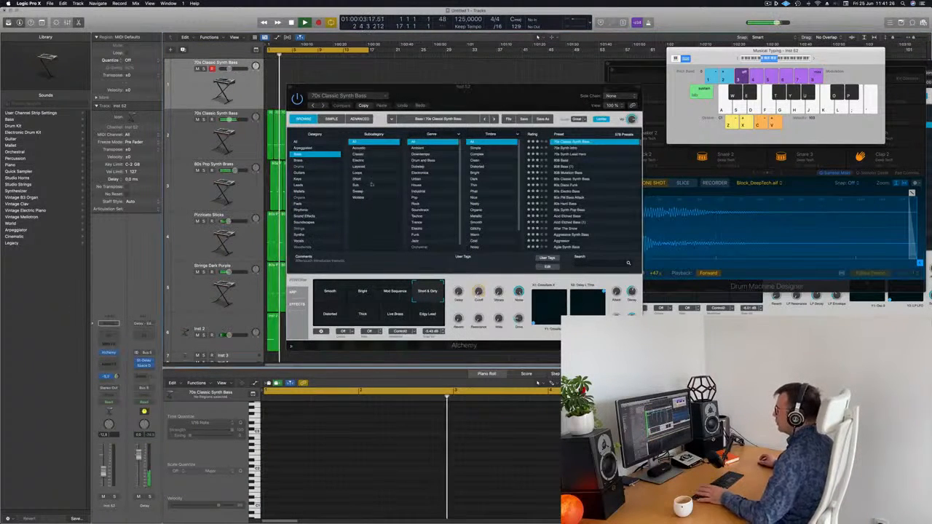
{"action": "left_click_drag", "start_coordinate": [500, 96], "coordinate": [567, 122]}
{"action": "left_click", "coordinate": [361, 146]}
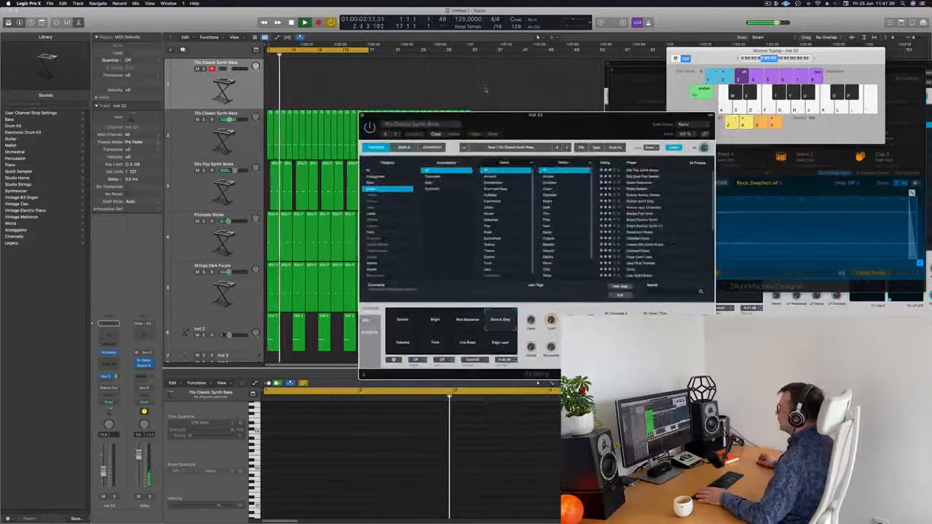
{"action": "left_click_drag", "start_coordinate": [368, 51], "coordinate": [464, 51]}
{"action": "left_click_drag", "start_coordinate": [488, 120], "coordinate": [472, 167]}
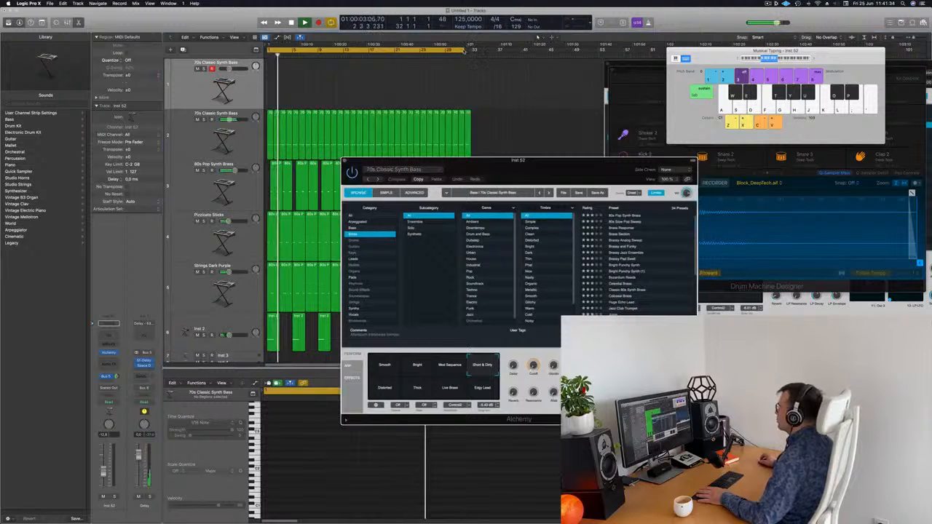
Extend the cycle range to bar 33, where the arranged regions end
{"action": "left_click", "coordinate": [462, 51]}
{"action": "left_click", "coordinate": [462, 51]}
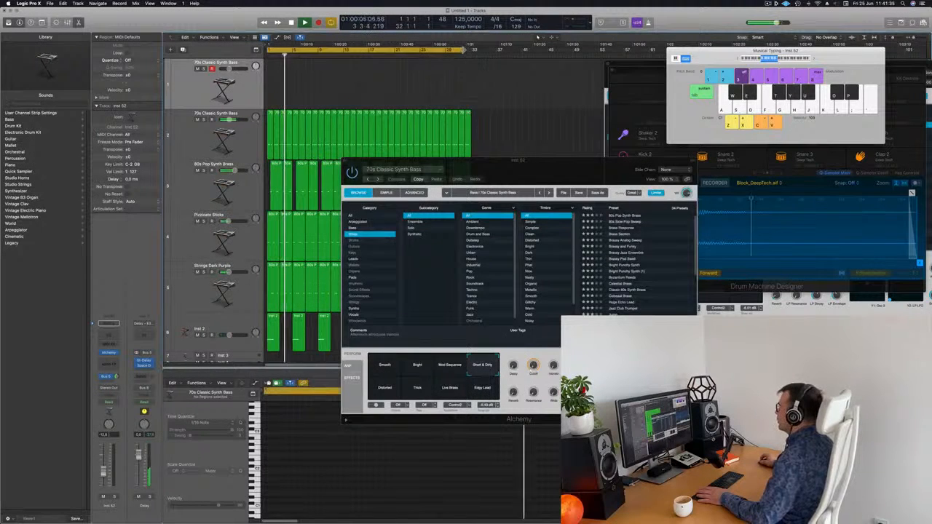
{"action": "left_click", "coordinate": [767, 3]}
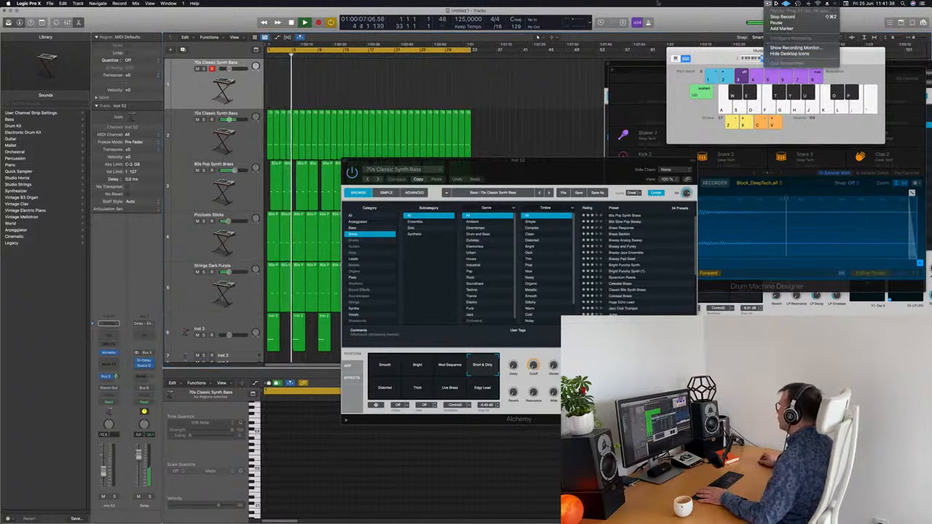
Load the Brass Response preset in Alchemy, raise the Musical Typing keyboard one octave, and play a few test notes
{"action": "left_click_drag", "start_coordinate": [547, 165], "coordinate": [539, 101]}
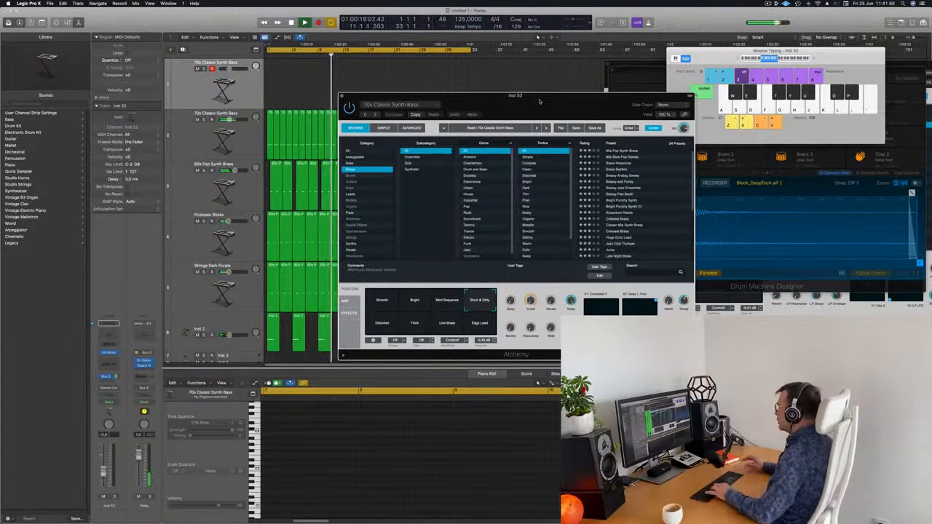
{"action": "left_click_drag", "start_coordinate": [580, 114], "coordinate": [566, 101]}
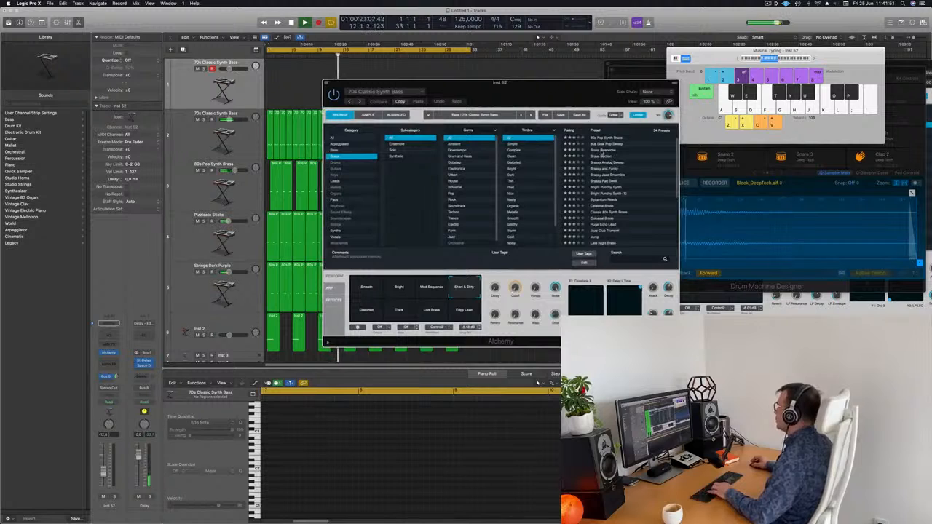
{"action": "left_click", "coordinate": [603, 151]}
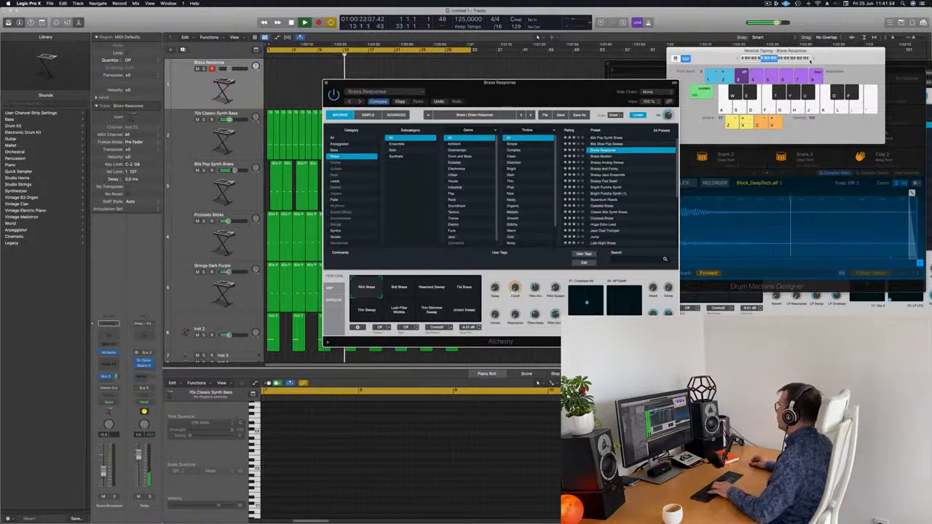
{"action": "left_click", "coordinate": [815, 59]}
{"action": "key", "text": "g"}
{"action": "key", "text": "h"}
{"action": "key", "text": "j"}
{"action": "key", "text": "k"}
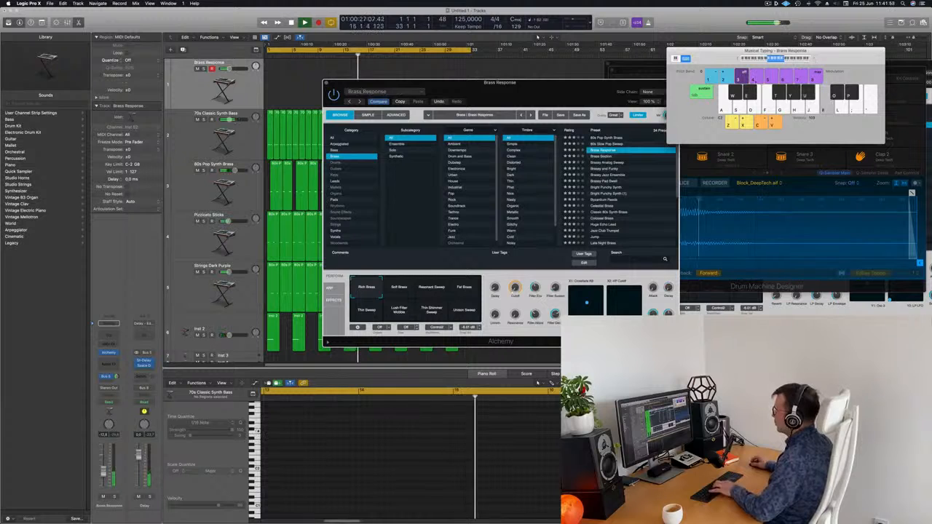
Raise the Brass Response track's volume and choose Alchemy's Soft Brass performance snapshot
{"action": "left_click_drag", "start_coordinate": [227, 68], "coordinate": [230, 68]}
{"action": "left_click", "coordinate": [517, 272]}
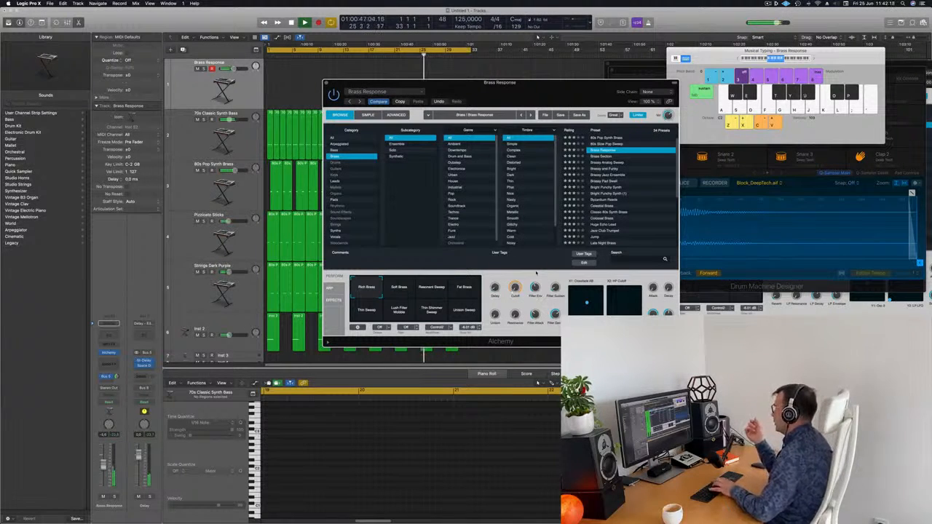
{"action": "left_click_drag", "start_coordinate": [529, 95], "coordinate": [557, 92]}
{"action": "left_click", "coordinate": [421, 298]}
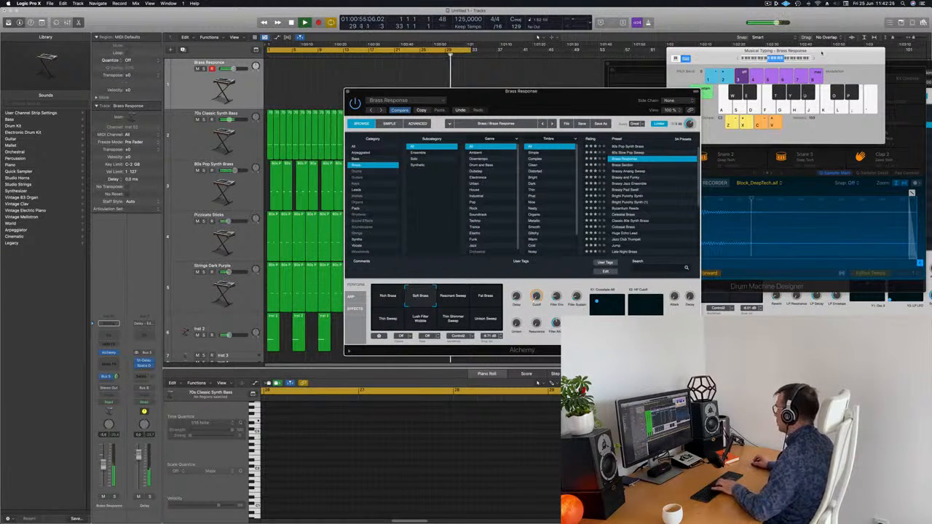
Raise the Musical Typing keyboard another octave to C3 and try out melodies with the Soft Brass sound over the groove
{"action": "left_click", "coordinate": [813, 58]}
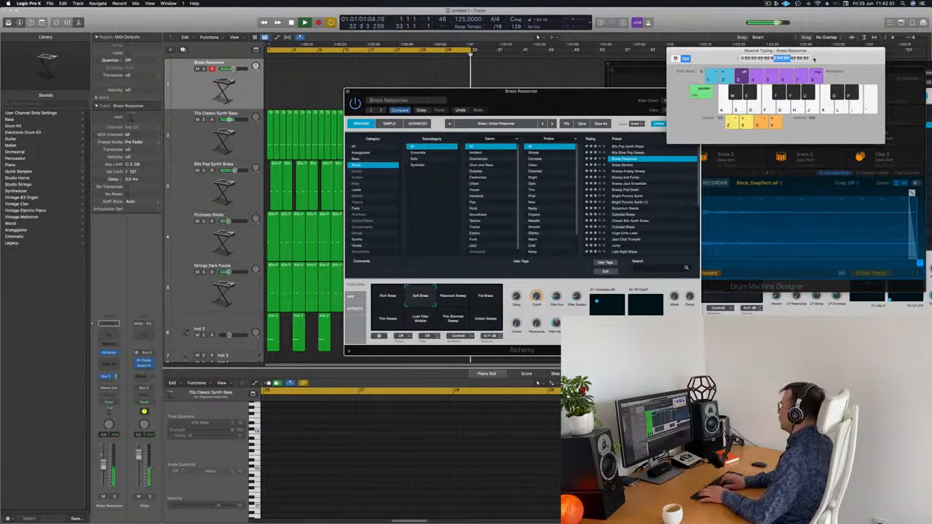
{"action": "key", "text": "apostrophe"}
{"action": "key", "text": "semicolon"}
{"action": "key", "text": "l"}
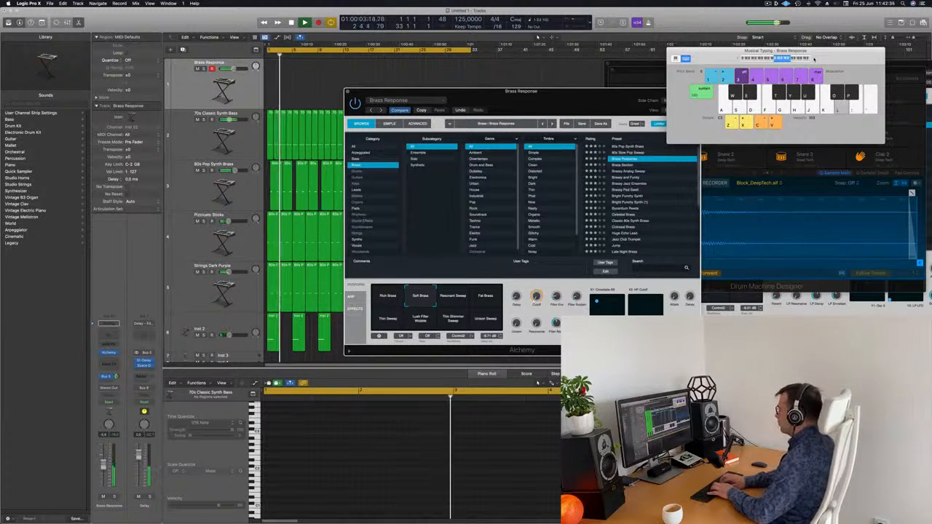
{"action": "key", "text": "apostrophe"}
{"action": "key", "text": "apostrophe"}
{"action": "key", "text": "j"}
{"action": "key", "text": "semicolon"}
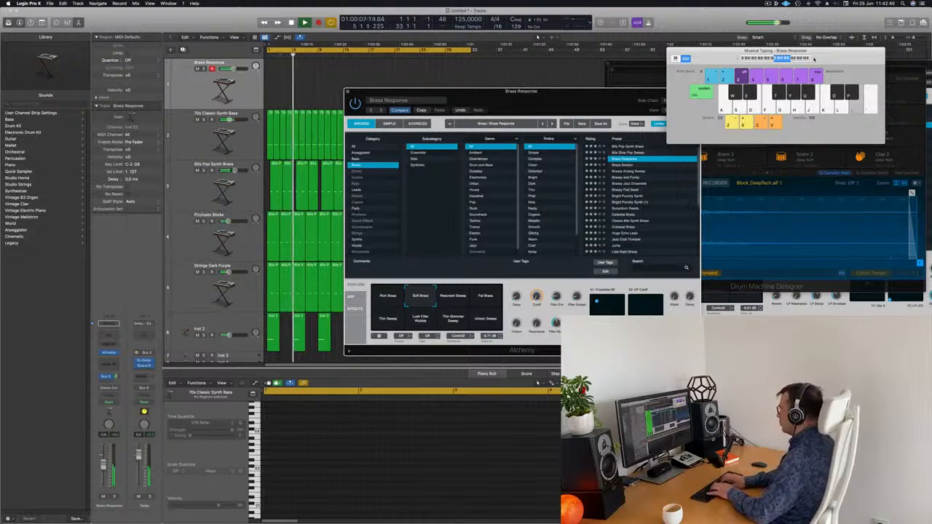
{"action": "key", "text": "semicolon"}
{"action": "key", "text": "apostrophe"}
{"action": "key", "text": "semicolon"}
{"action": "key", "text": "l"}
{"action": "key", "text": "apostrophe"}
{"action": "key", "text": "semicolon"}
{"action": "key", "text": "semicolon"}
{"action": "key", "text": "l"}
{"action": "key", "text": "k"}
Audition the Resonant Sweep, Thin Sweep, Lush Filter Wobble, Thin Shimmer Sweep and Unison Sweep snapshots with single notes
{"action": "left_click", "coordinate": [463, 301]}
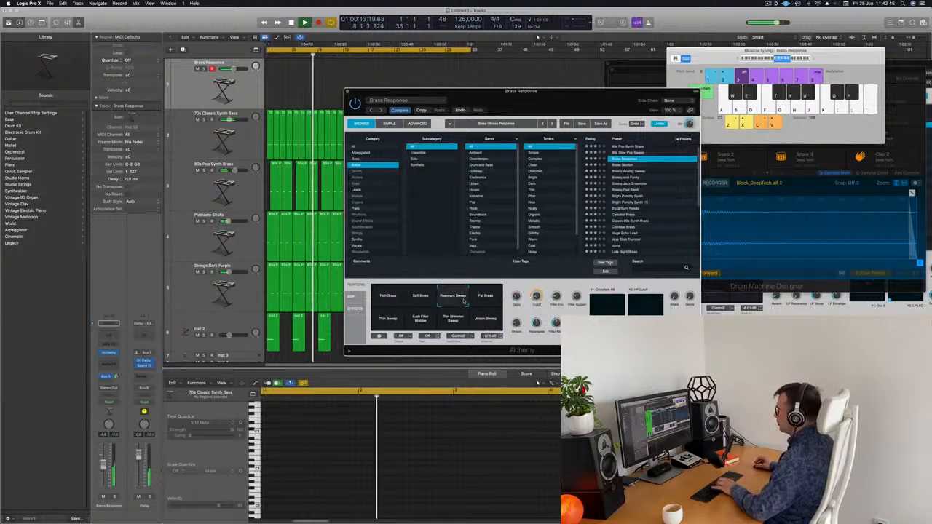
{"action": "key", "text": "k"}
{"action": "left_click", "coordinate": [388, 319]}
{"action": "key", "text": "k"}
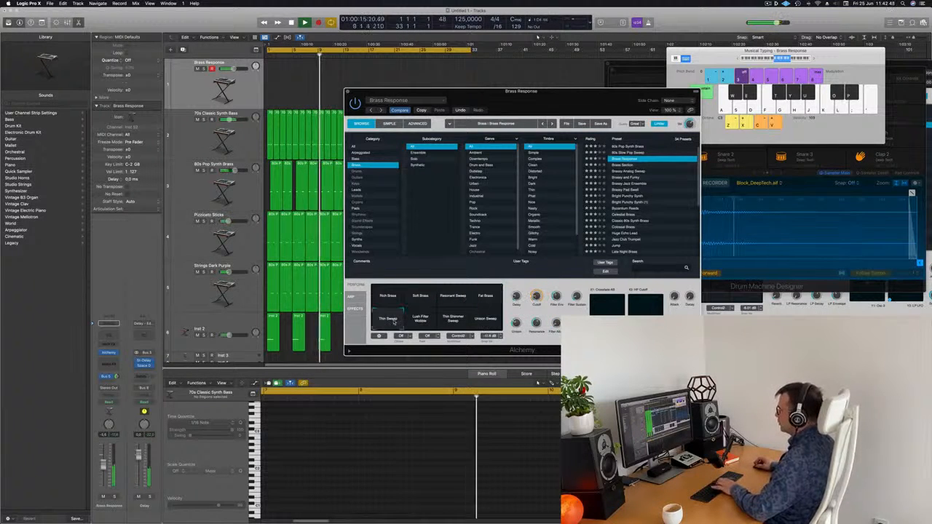
{"action": "key", "text": "h"}
{"action": "left_click", "coordinate": [436, 321]}
{"action": "key", "text": "j"}
{"action": "left_click", "coordinate": [452, 319]}
{"action": "left_click", "coordinate": [485, 319]}
{"action": "key", "text": "j"}
{"action": "key", "text": "k"}
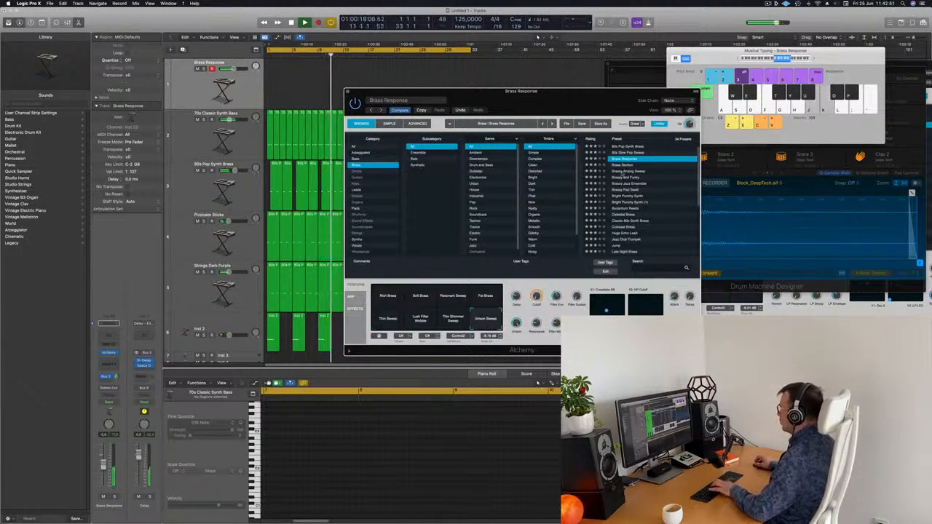
Audition the Brass Section, Brassy Analog Sweep and Brassy and Funky presets by playing test notes
{"action": "left_click", "coordinate": [624, 165]}
{"action": "left_click", "coordinate": [626, 171]}
{"action": "key", "text": "h"}
{"action": "key", "text": "k"}
{"action": "left_click", "coordinate": [627, 179]}
{"action": "key", "text": "j"}
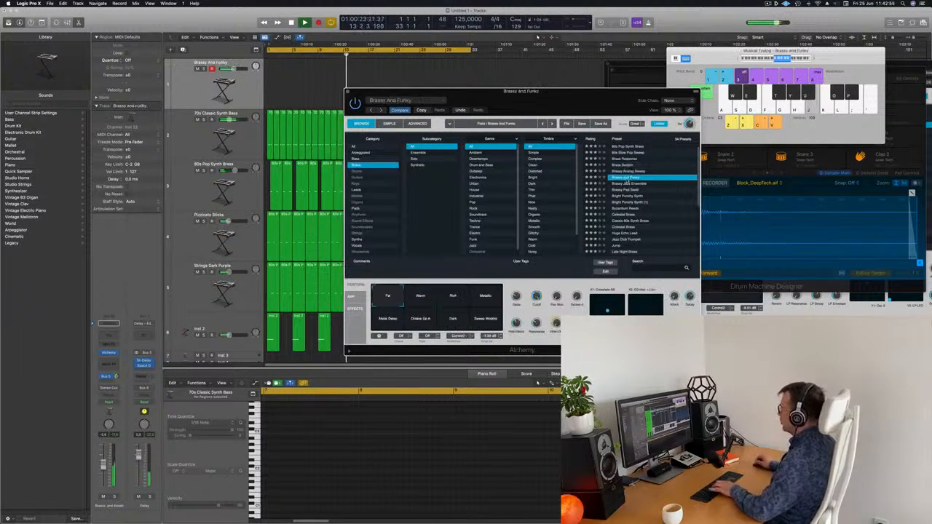
{"action": "key", "text": "h"}
{"action": "key", "text": "g"}
{"action": "key", "text": "f"}
{"action": "key", "text": "f"}
{"action": "key", "text": "d"}
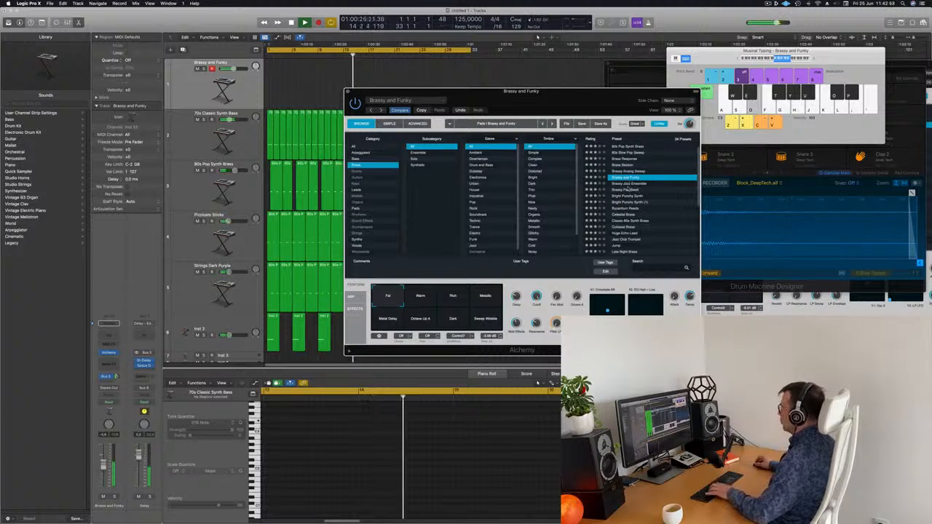
Load the Brassy Pad Swell preset in Alchemy and play test notes with it
{"action": "left_click", "coordinate": [627, 190]}
{"action": "key", "text": "d"}
{"action": "key", "text": "f"}
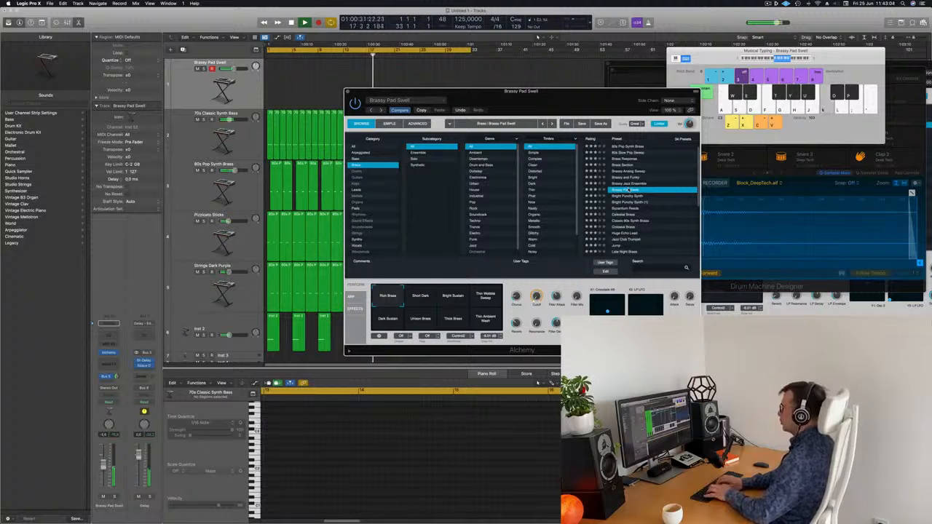
{"action": "key", "text": "f"}
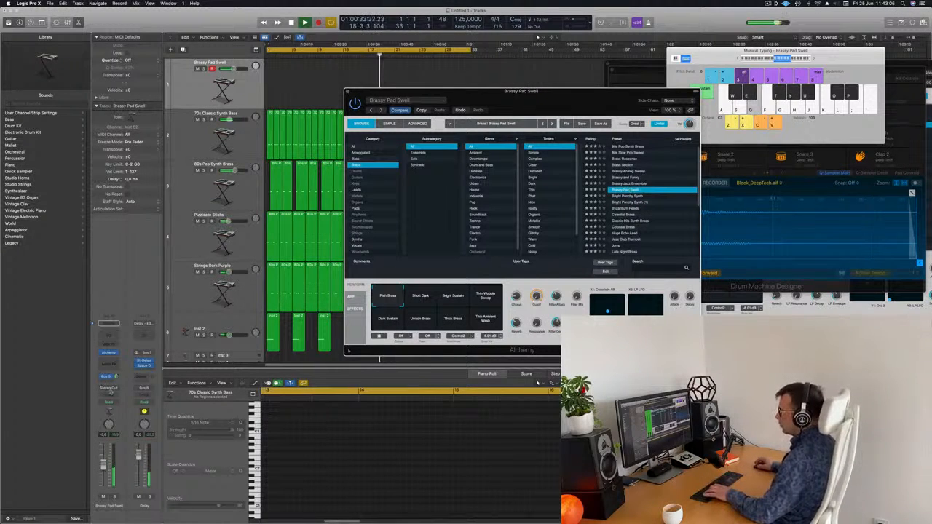
Send the Brassy Pad Swell track to Bus 7 and insert a stereo SilverVerb on its aux channel
{"action": "left_click", "coordinate": [106, 378]}
{"action": "mouse_move", "coordinate": [114, 390]}
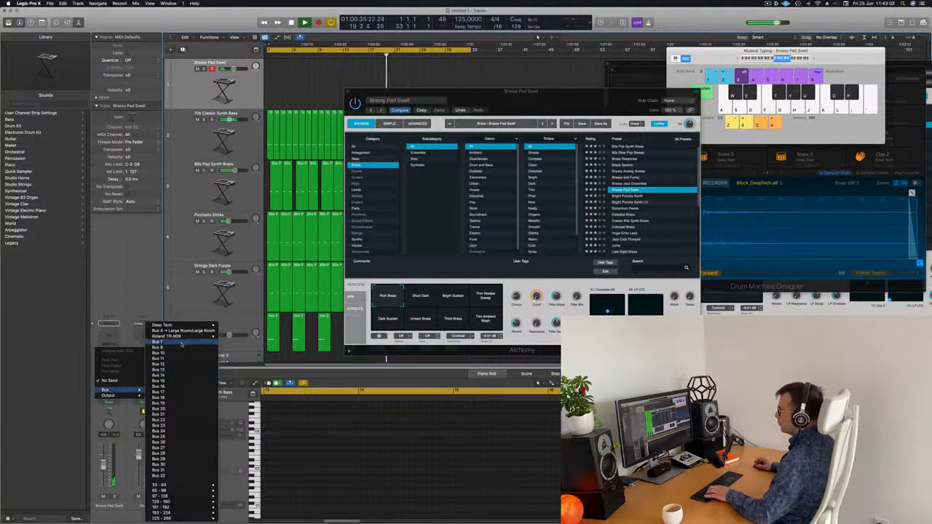
{"action": "left_click", "coordinate": [122, 295]}
{"action": "left_click", "coordinate": [144, 360]}
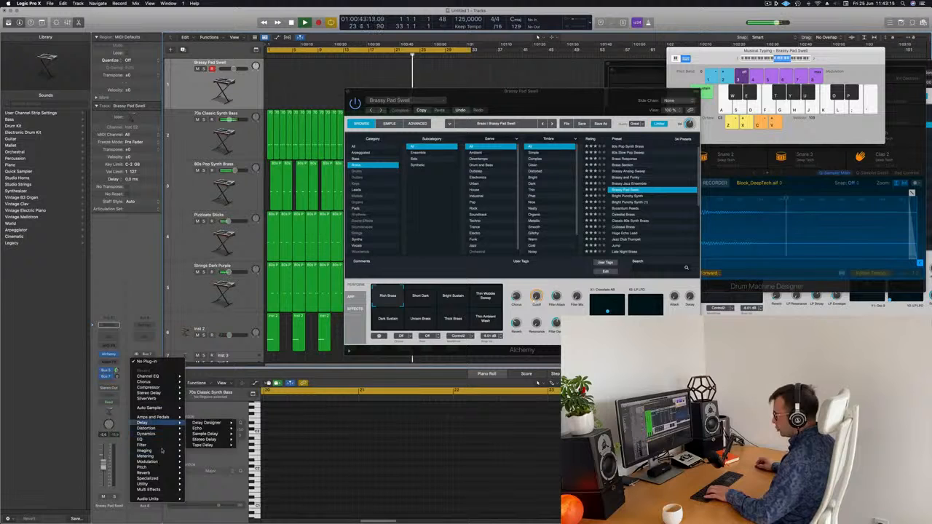
{"action": "mouse_move", "coordinate": [165, 476]}
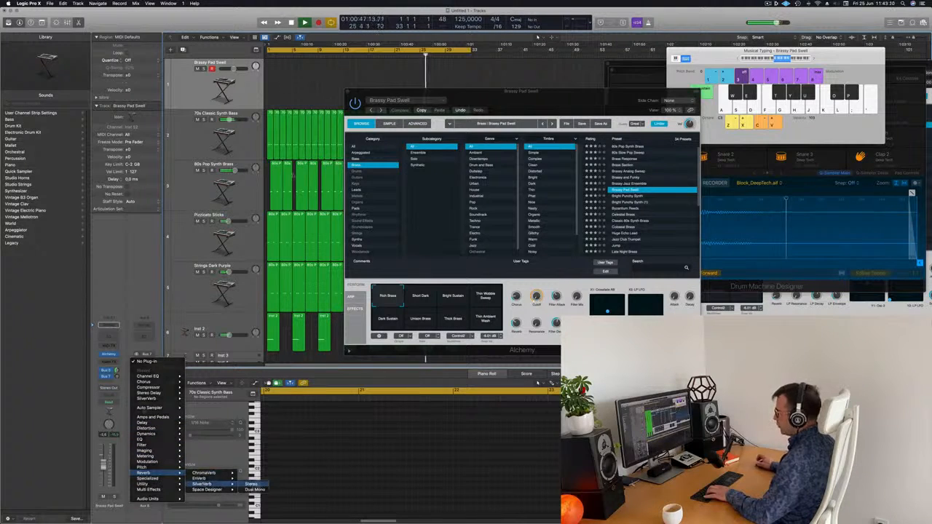
{"action": "left_click", "coordinate": [251, 484]}
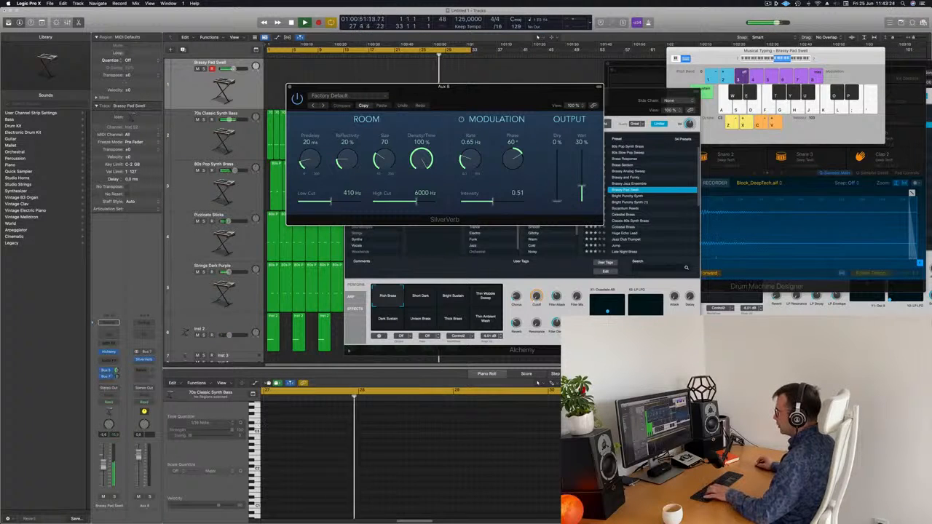
Load the grandiose setting in SilverVerb and close the plug-in window
{"action": "left_click", "coordinate": [330, 95]}
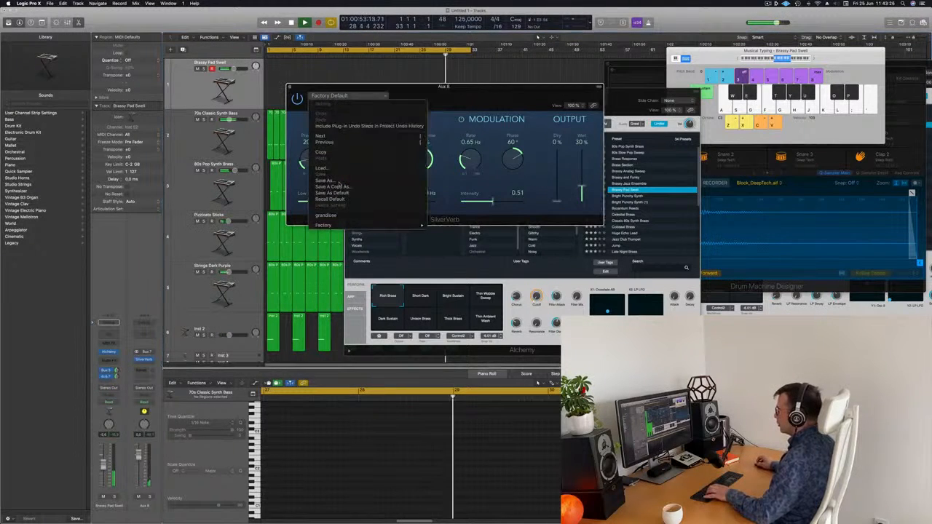
{"action": "left_click", "coordinate": [325, 215]}
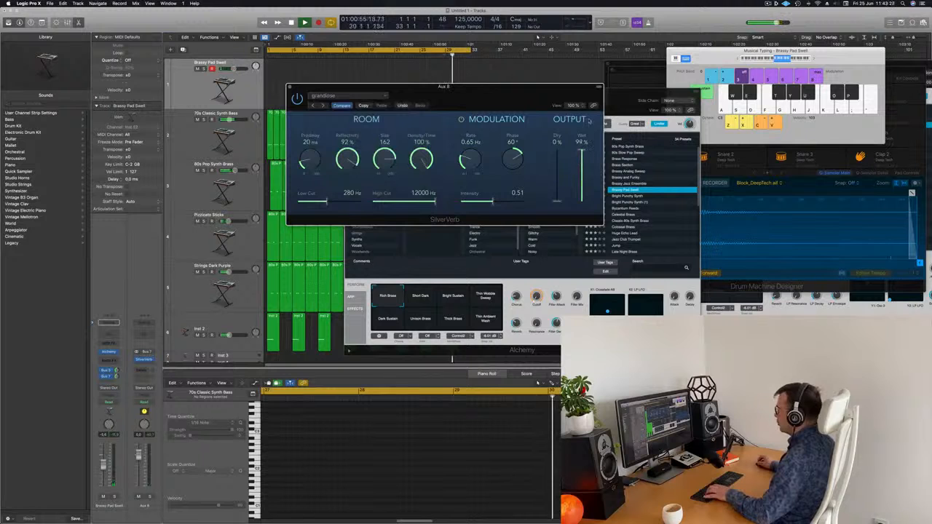
{"action": "left_click", "coordinate": [289, 88]}
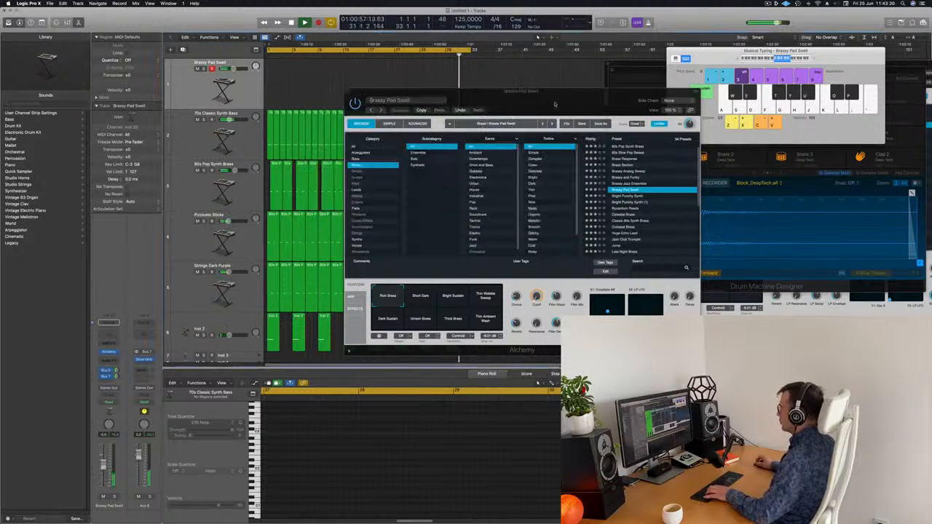
Move the Alchemy window clear of the arrangement and record repeated descending phrases on the Brassy Pad Swell track
{"action": "left_click_drag", "start_coordinate": [559, 95], "coordinate": [755, 128]}
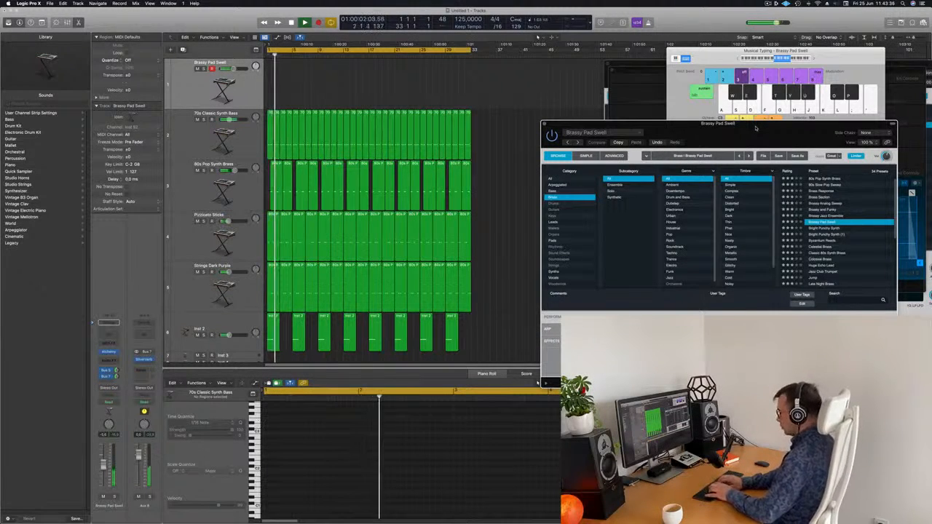
{"action": "key", "text": "r"}
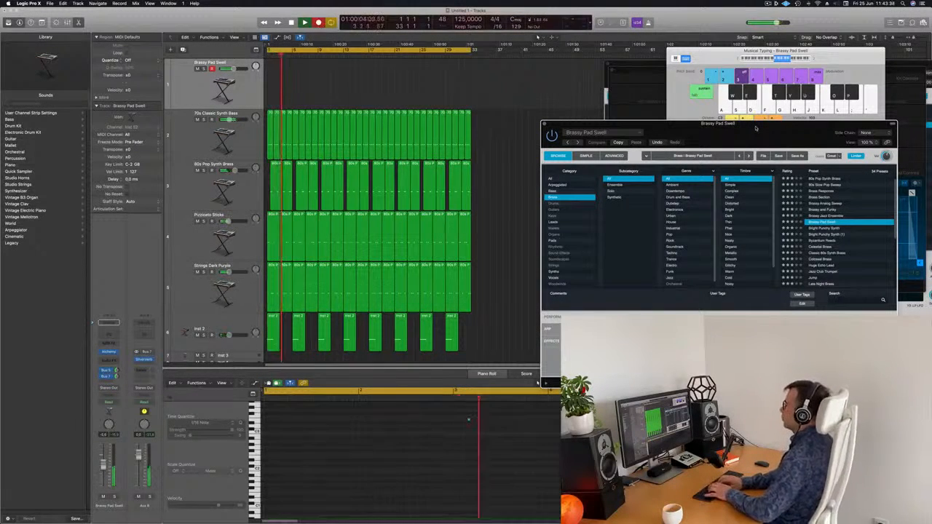
{"action": "key", "text": "l"}
{"action": "key", "text": "k"}
{"action": "key", "text": "j"}
{"action": "key", "text": "g"}
{"action": "key", "text": "f"}
{"action": "key", "text": "d"}
{"action": "key", "text": "l"}
{"action": "key", "text": "k"}
{"action": "key", "text": "j"}
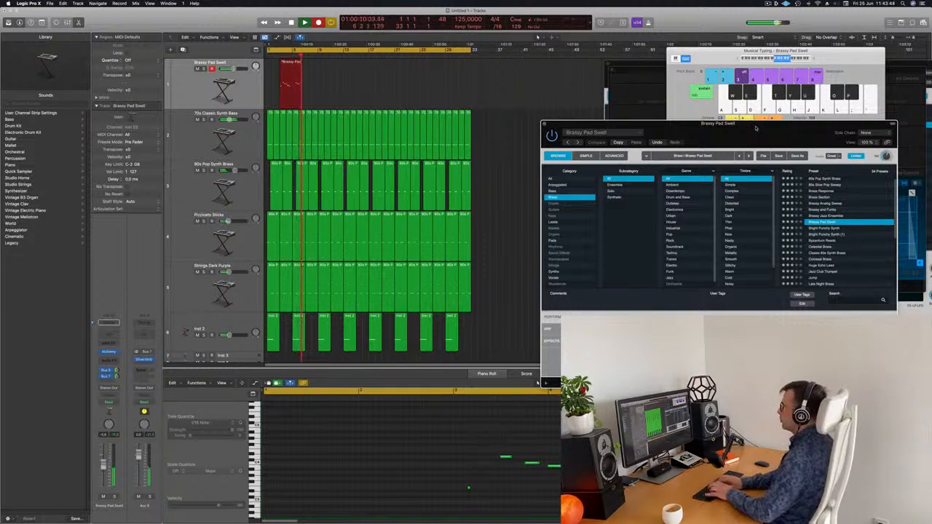
{"action": "key", "text": "l"}
{"action": "key", "text": "k"}
{"action": "key", "text": "j"}
{"action": "key", "text": "g"}
{"action": "key", "text": "d"}
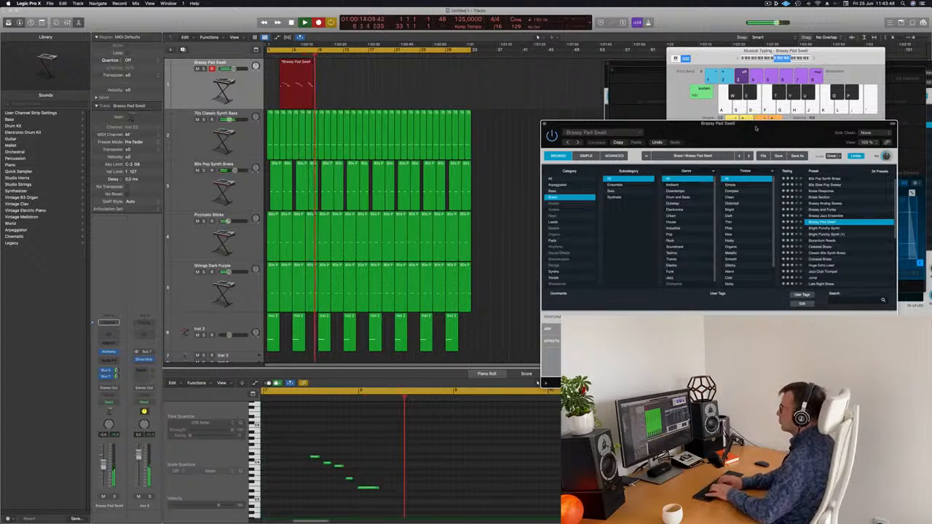
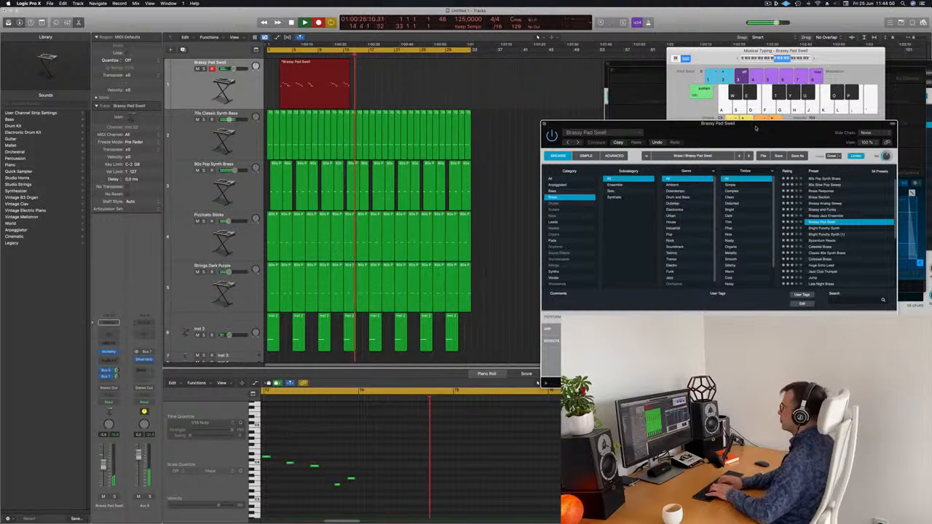
{"action": "key", "text": "l"}
{"action": "key", "text": "k"}
{"action": "key", "text": "j"}
{"action": "key", "text": "g"}
{"action": "key", "text": "d"}
{"action": "key", "text": "space"}
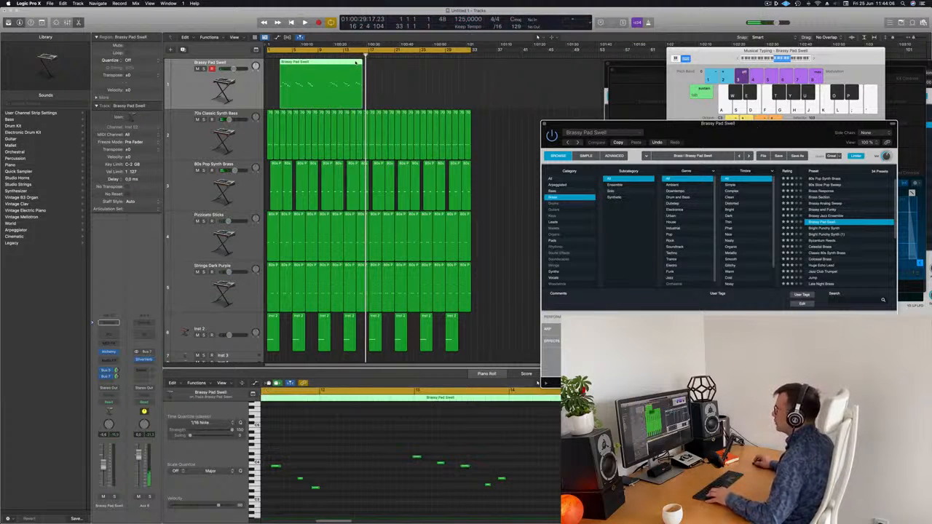
Split the recorded Brassy Pad Swell region before its last phrase, splitting overlapping notes, and delete the earlier part
{"action": "left_click", "coordinate": [356, 63], "text": "super"}
{"action": "left_click", "coordinate": [356, 62], "text": "super"}
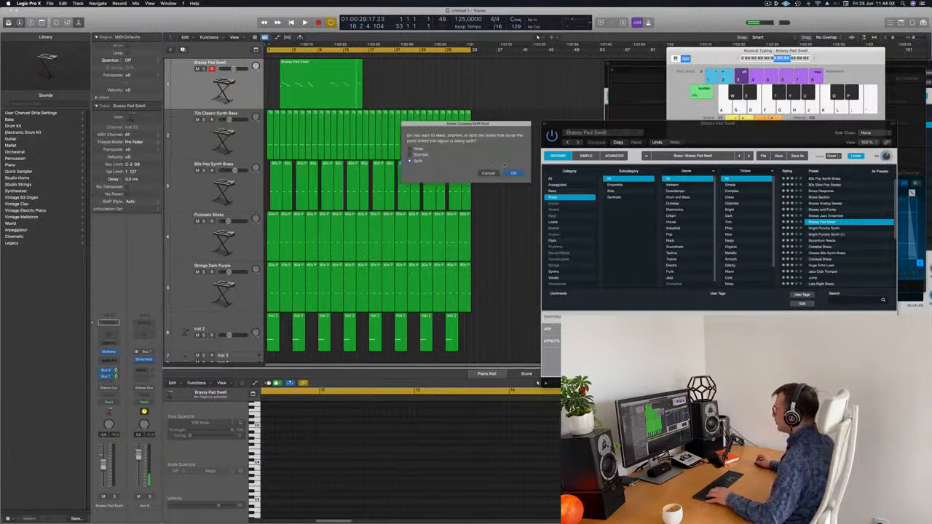
{"action": "left_click", "coordinate": [513, 173]}
{"action": "key", "text": "Delete"}
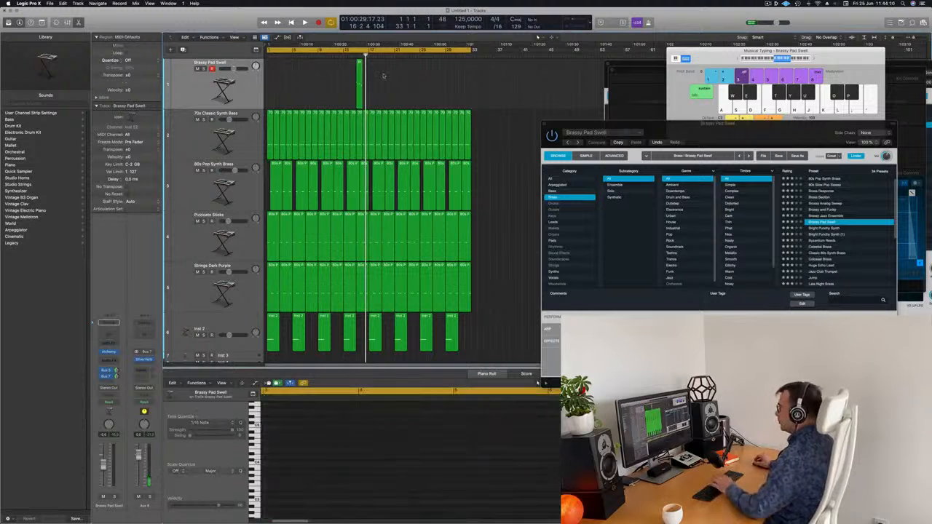
Move the remaining Brassy Pad Swell region to bar 1 and hide the Piano Roll
{"action": "left_click", "coordinate": [359, 63]}
{"action": "left_click_drag", "start_coordinate": [360, 62], "coordinate": [271, 62]}
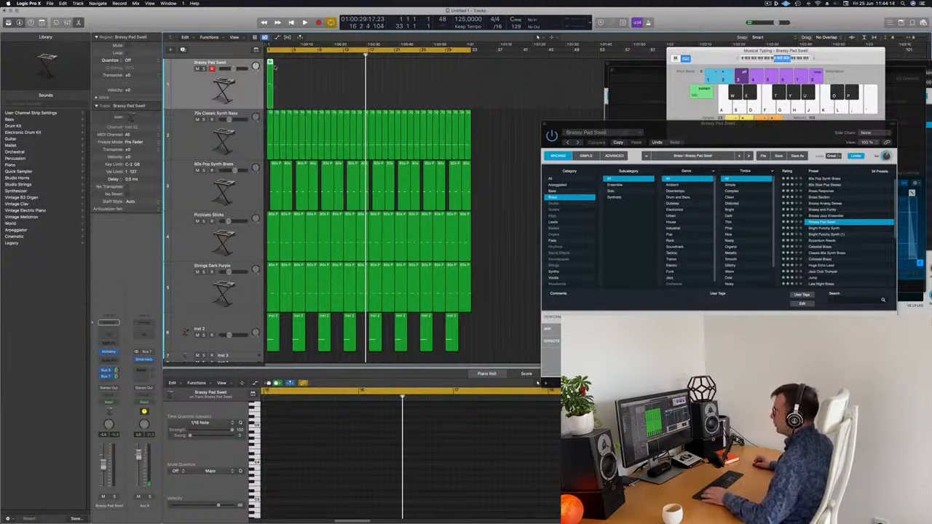
{"action": "key", "text": "e"}
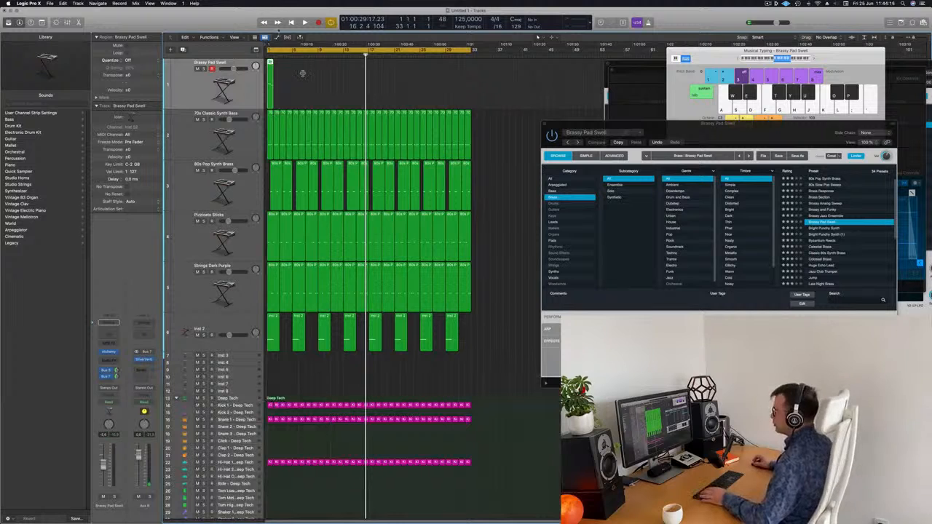
Show the Brassy Pad Swell notes in the Piano Roll and play the groove from the start
{"action": "key", "text": "e"}
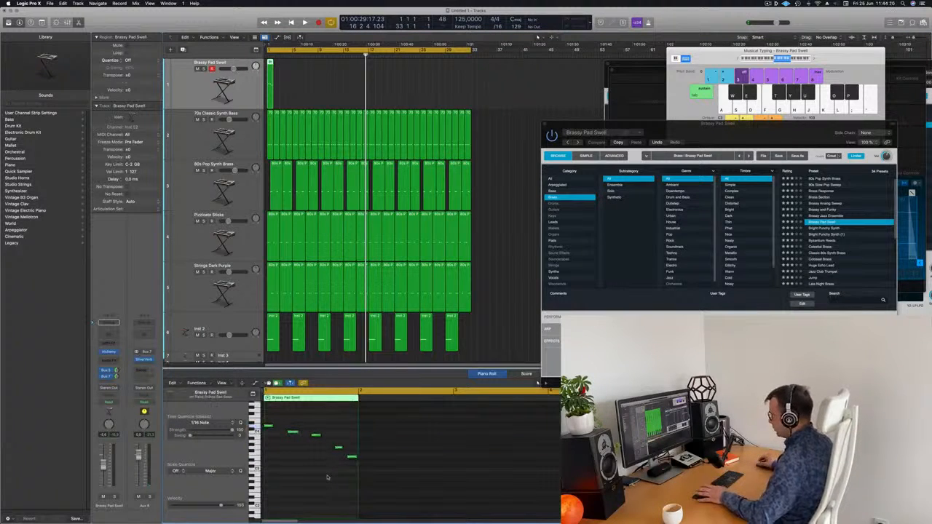
{"action": "key", "text": "Return"}
{"action": "key", "text": "space"}
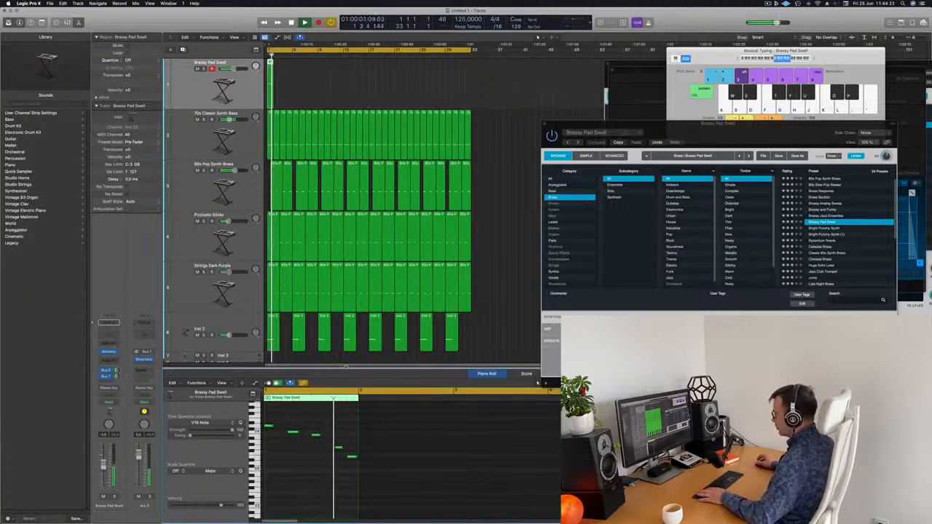
{"action": "key", "text": "Return"}
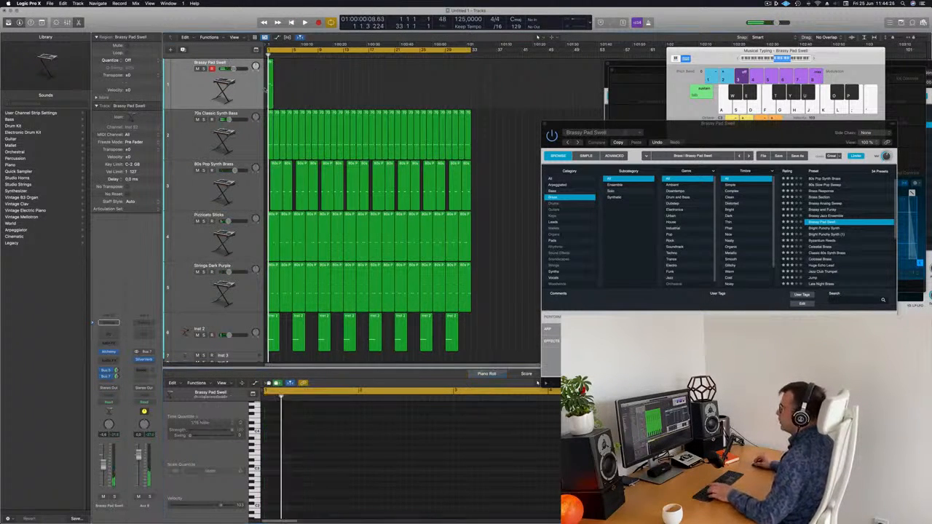
Try repeating the bar 1 Brassy Pad Swell region back to back, audition it, and remove the copies
{"action": "key", "text": "super+r"}
{"action": "key", "text": "super+r"}
{"action": "key", "text": "super+r"}
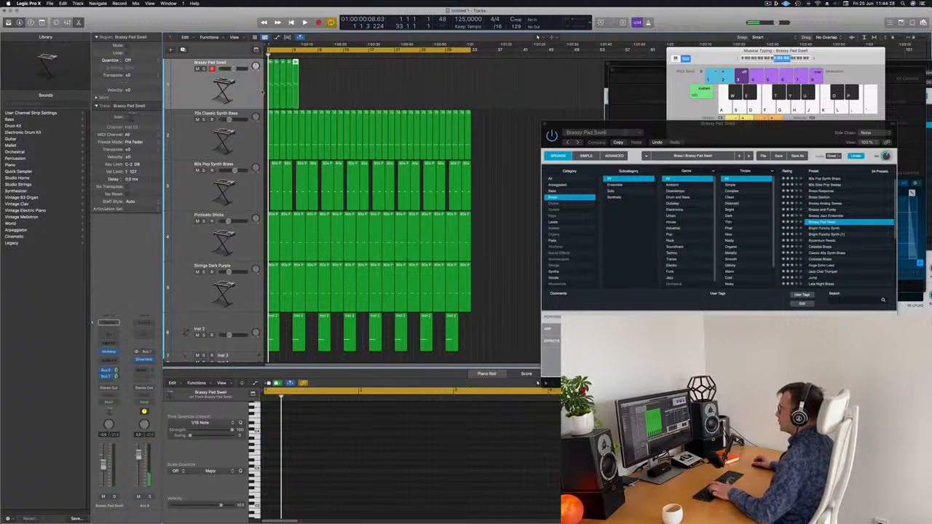
{"action": "key", "text": "space"}
{"action": "left_click", "coordinate": [329, 69]}
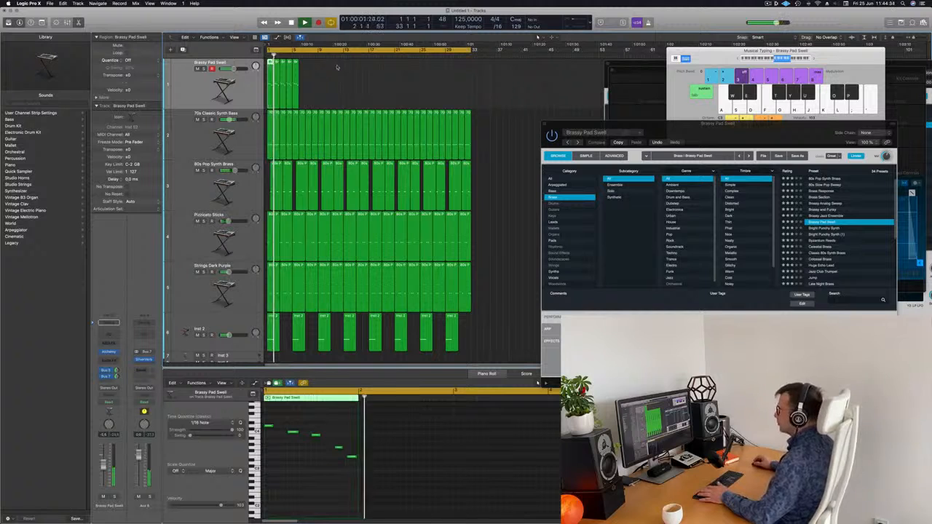
{"action": "left_click_drag", "start_coordinate": [338, 74], "coordinate": [277, 105]}
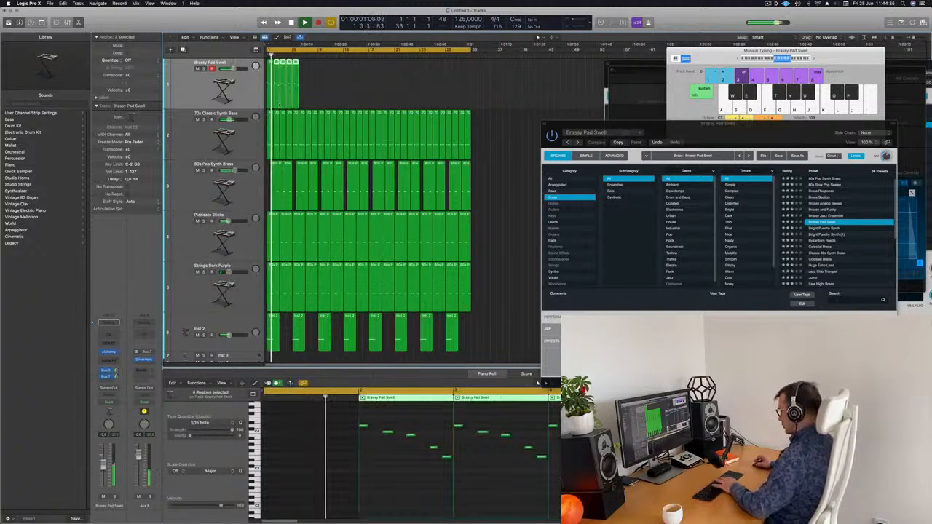
{"action": "key", "text": "Delete"}
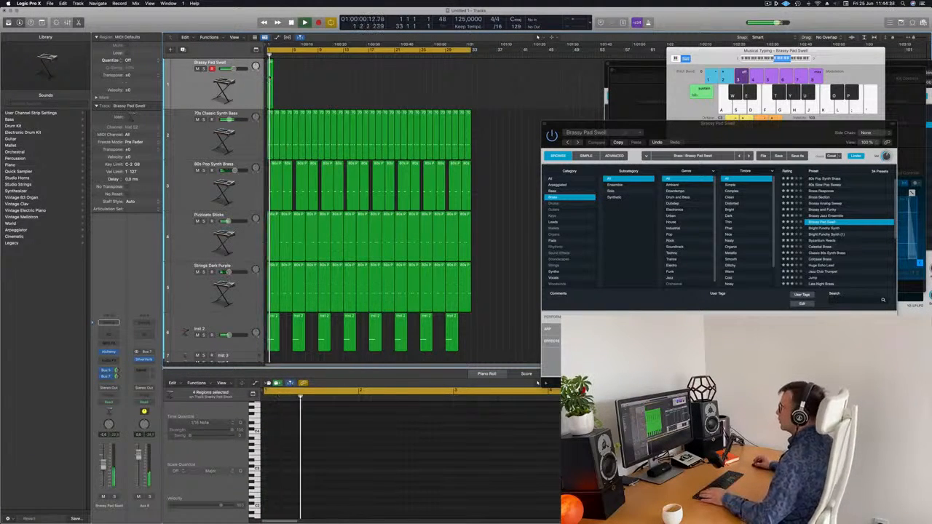
Repeat the Brassy Pad Swell region once and move the copy to bar 3
{"action": "left_click", "coordinate": [271, 81]}
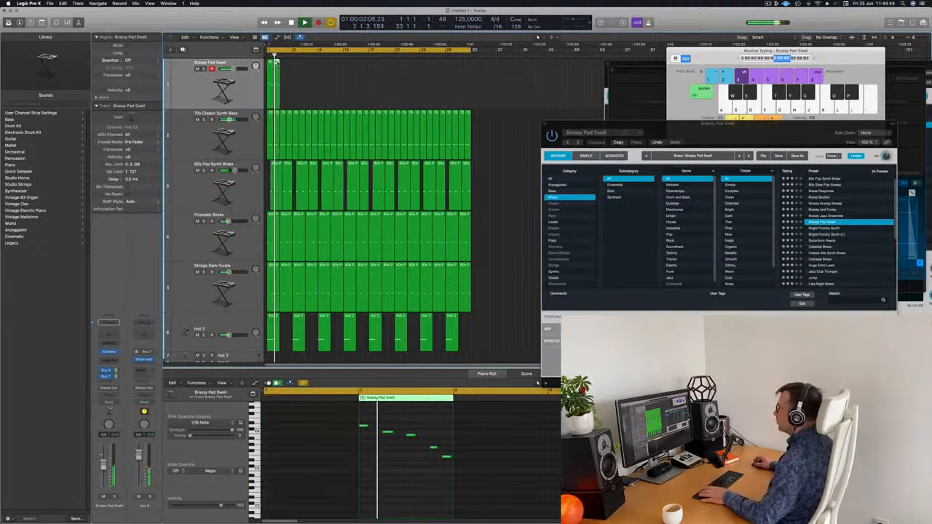
{"action": "left_click_drag", "start_coordinate": [277, 80], "coordinate": [283, 84]}
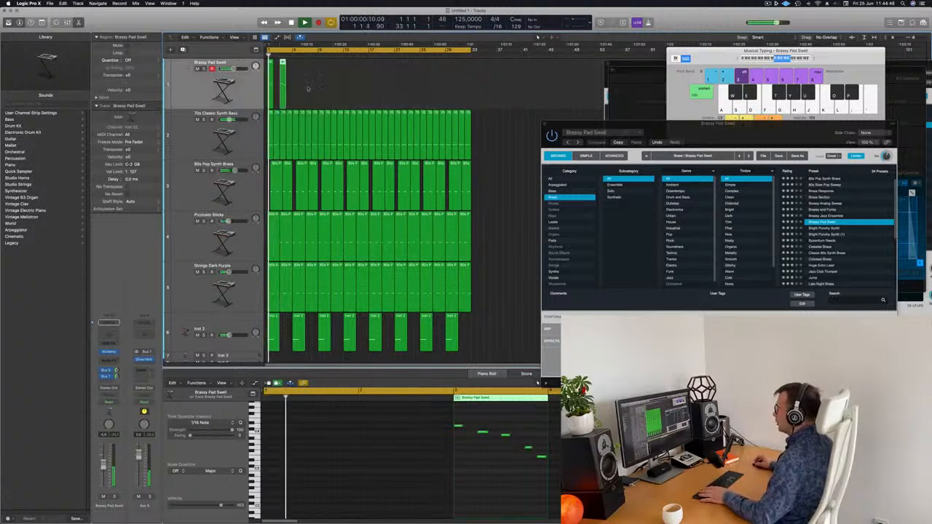
{"action": "key", "text": "space"}
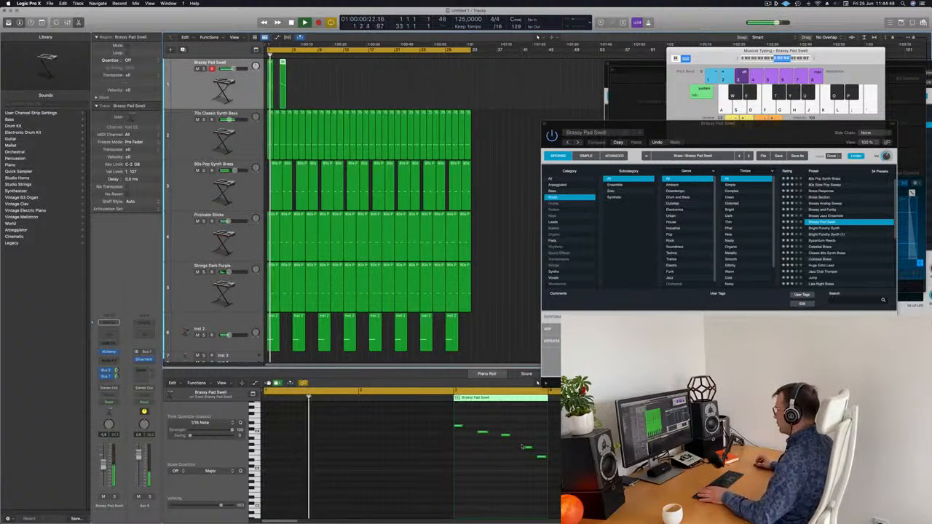
In the bar 3 copy, lower the first note and raise the second, and audition both Brassy Pad Swell regions together
{"action": "left_click", "coordinate": [483, 432]}
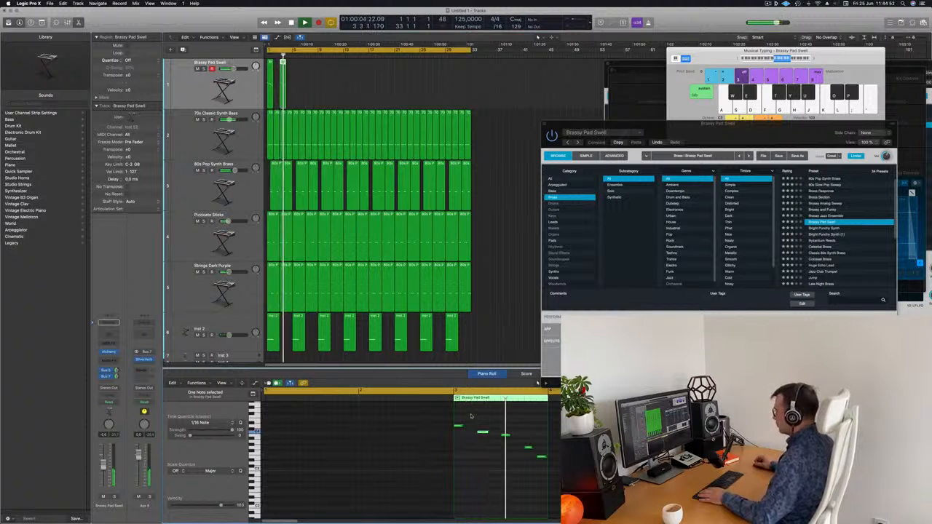
{"action": "left_click_drag", "start_coordinate": [457, 428], "coordinate": [483, 423]}
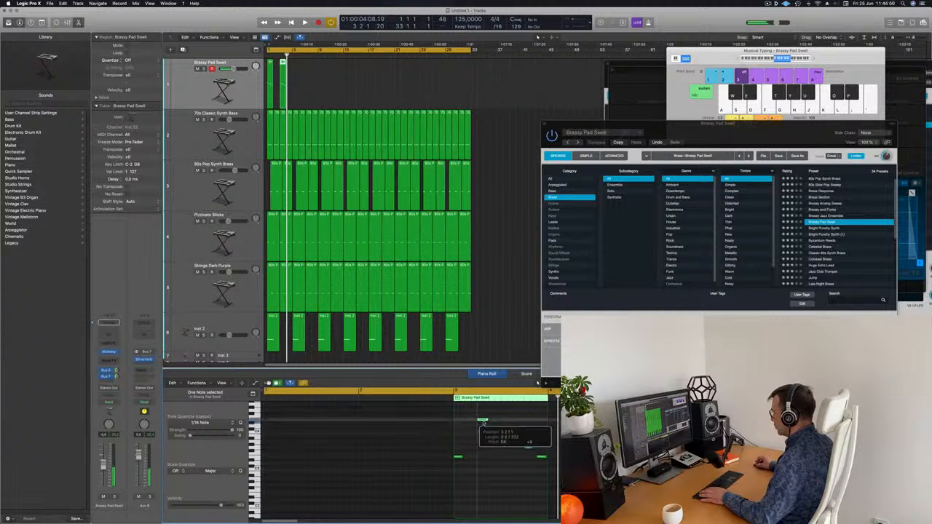
{"action": "key", "text": "space"}
{"action": "left_click_drag", "start_coordinate": [335, 86], "coordinate": [275, 99]}
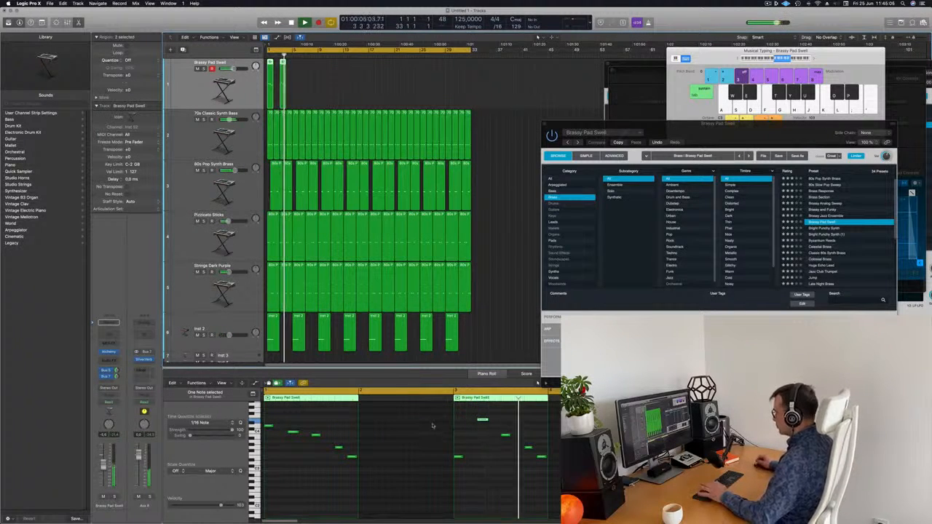
{"action": "key", "text": "space"}
{"action": "key", "text": "space"}
Repeat the pair of Brassy Pad Swell regions so that one plays every other bar through bar 31, and play the result
{"action": "left_click_drag", "start_coordinate": [321, 84], "coordinate": [271, 103]}
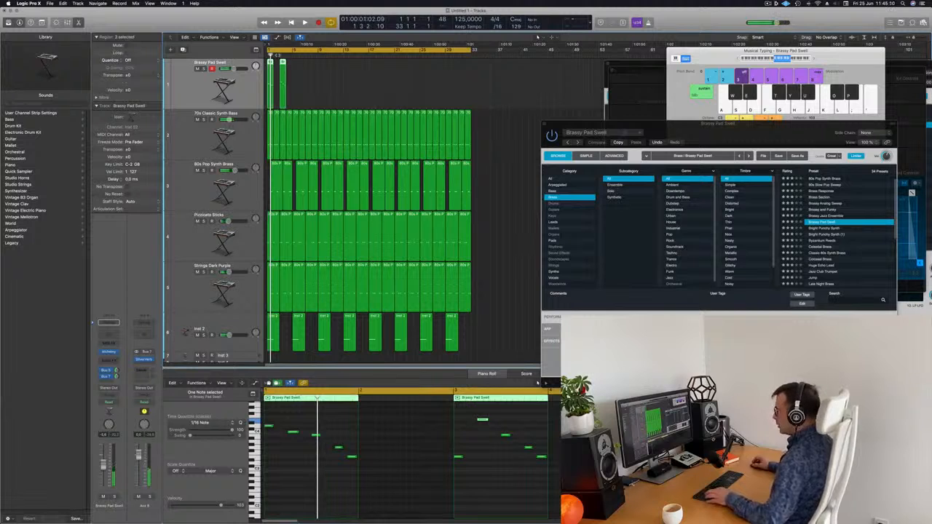
{"action": "left_click_drag", "start_coordinate": [274, 73], "coordinate": [348, 93]}
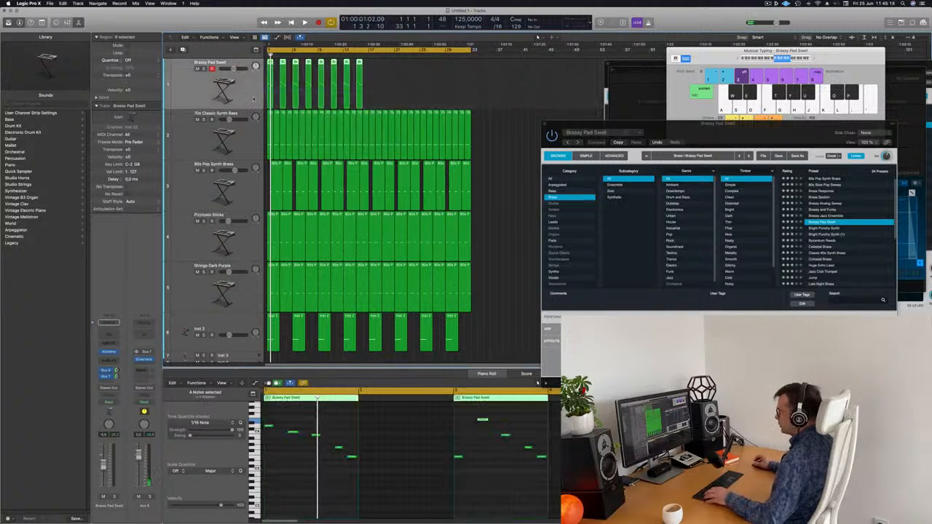
{"action": "key", "text": "super+r"}
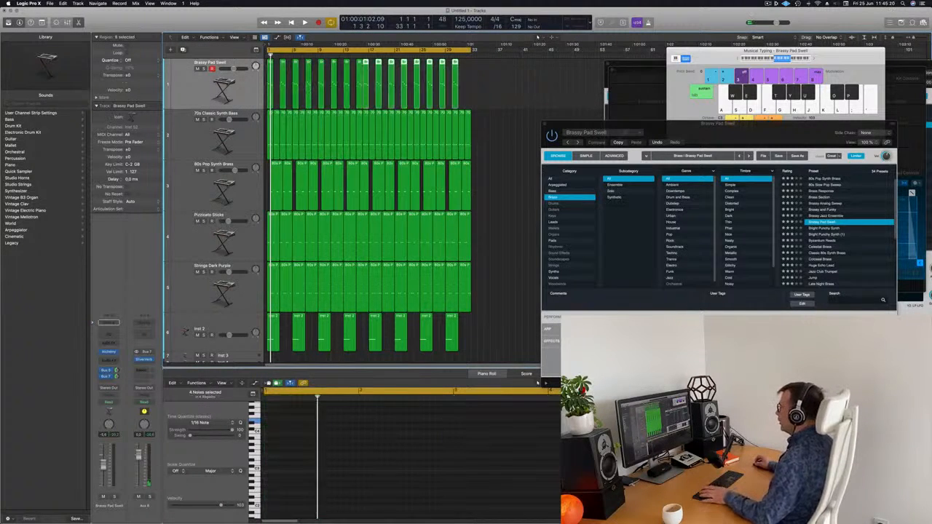
{"action": "left_click_drag", "start_coordinate": [369, 87], "coordinate": [376, 88]}
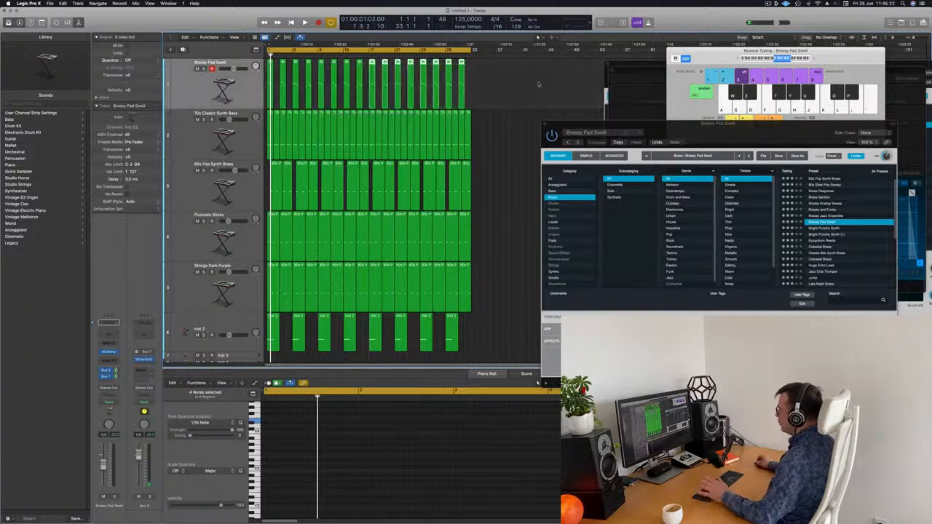
{"action": "left_click", "coordinate": [538, 85]}
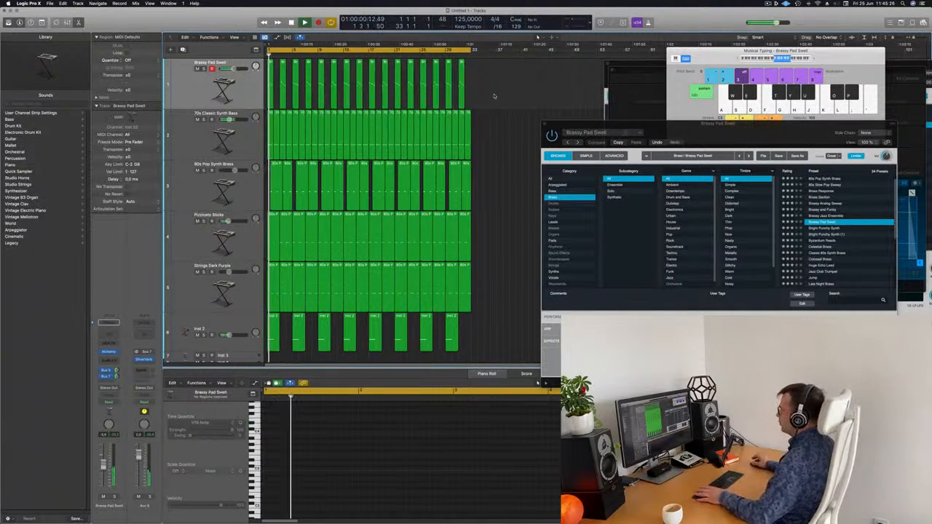
{"action": "left_click", "coordinate": [246, 94]}
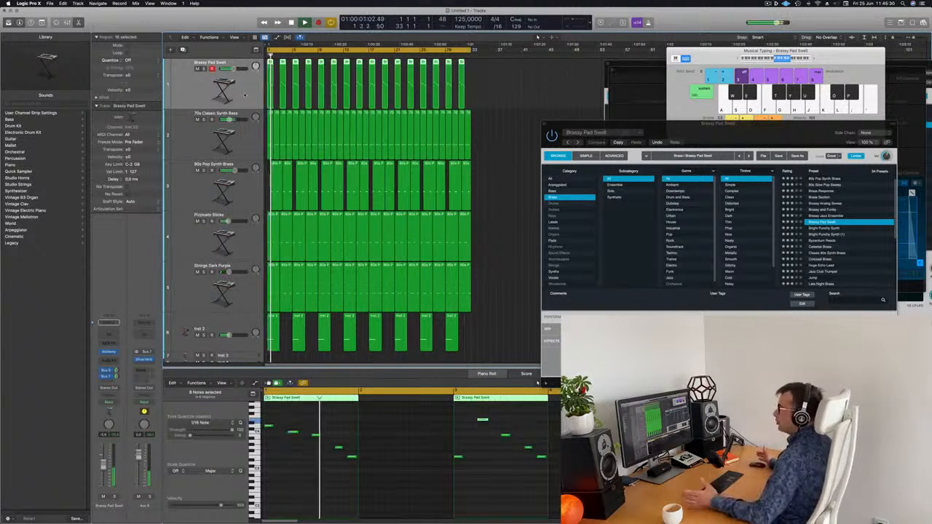
Make the tracks shorter to see more of them, delete the Inst 2 region at bar 5, and audition the change
{"action": "scroll", "coordinate": [237, 127], "scroll_direction": "down", "scroll_amount": 5}
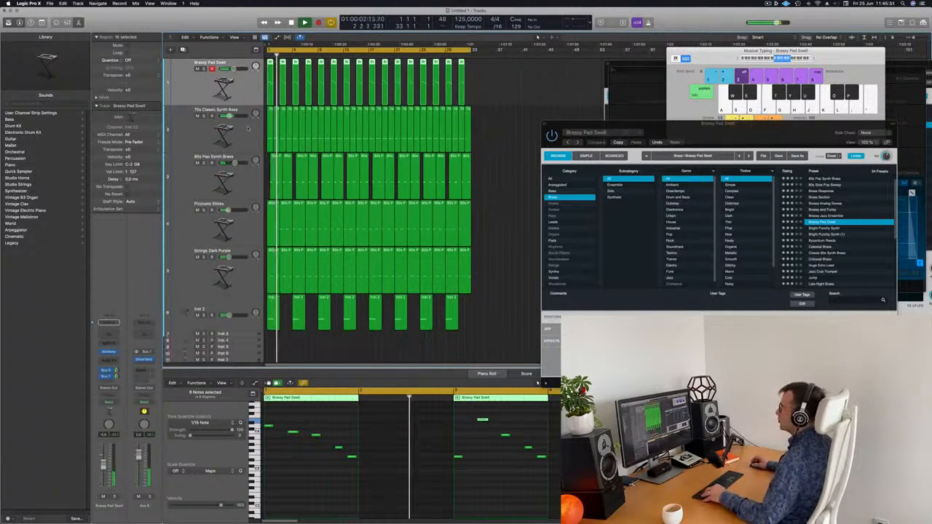
{"action": "scroll", "coordinate": [201, 93], "scroll_direction": "down", "scroll_amount": 2}
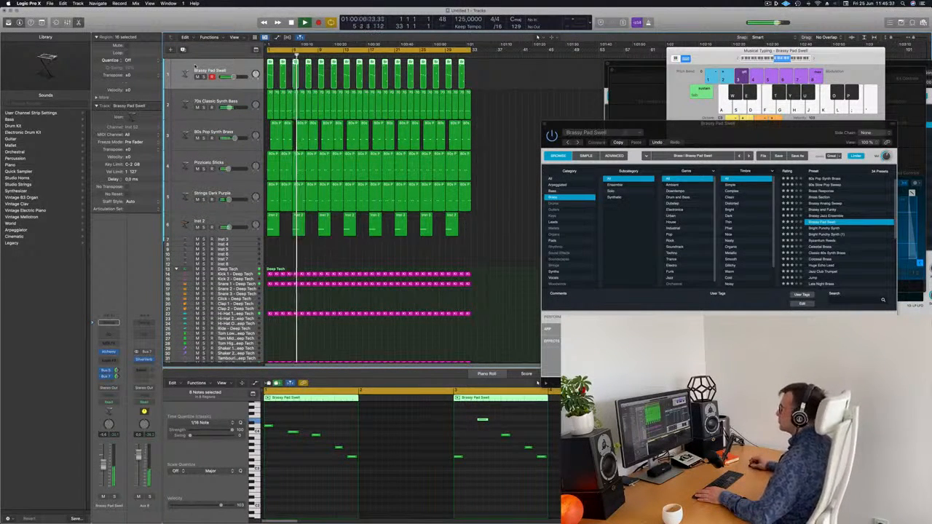
{"action": "left_click", "coordinate": [298, 233]}
{"action": "key", "text": "Delete"}
{"action": "left_click", "coordinate": [241, 219]}
{"action": "key", "text": "space"}
{"action": "key", "text": "space"}
{"action": "key", "text": "space"}
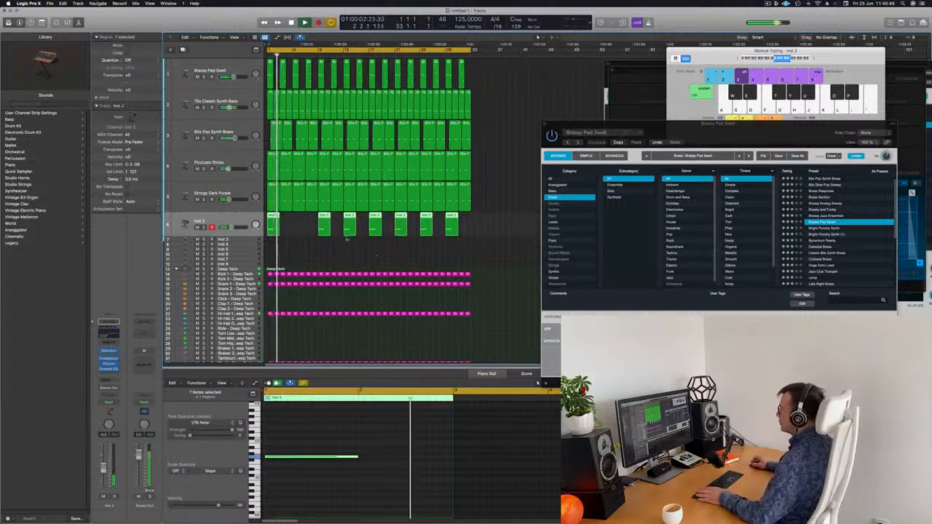
Delete the Inst 2 regions at bars 13, 21 and 29
{"action": "left_click", "coordinate": [348, 230]}
{"action": "key", "text": "Delete"}
{"action": "left_click", "coordinate": [399, 230]}
{"action": "key", "text": "Delete"}
{"action": "left_click", "coordinate": [452, 231]}
{"action": "key", "text": "Delete"}
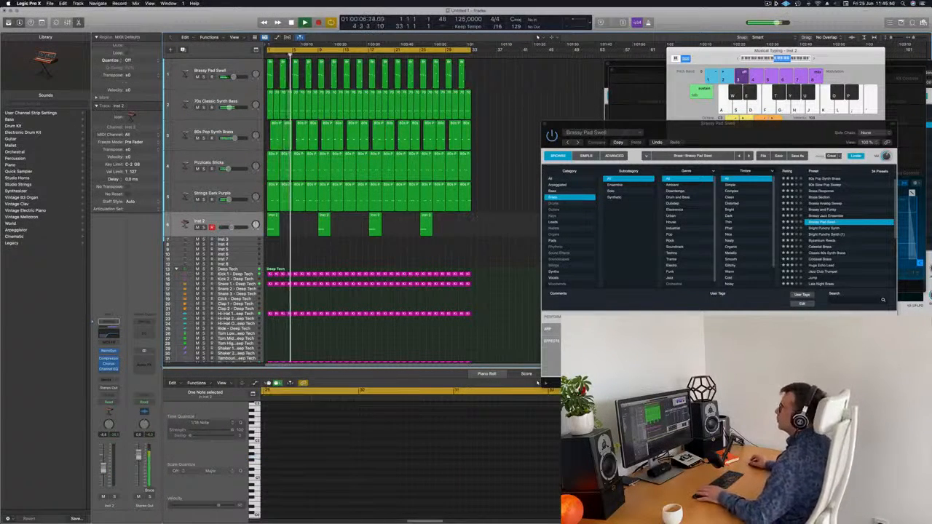
Duplicate the Brassy Pad Swell track with its settings and copy the bar 1 region onto the new track
{"action": "left_click", "coordinate": [224, 86]}
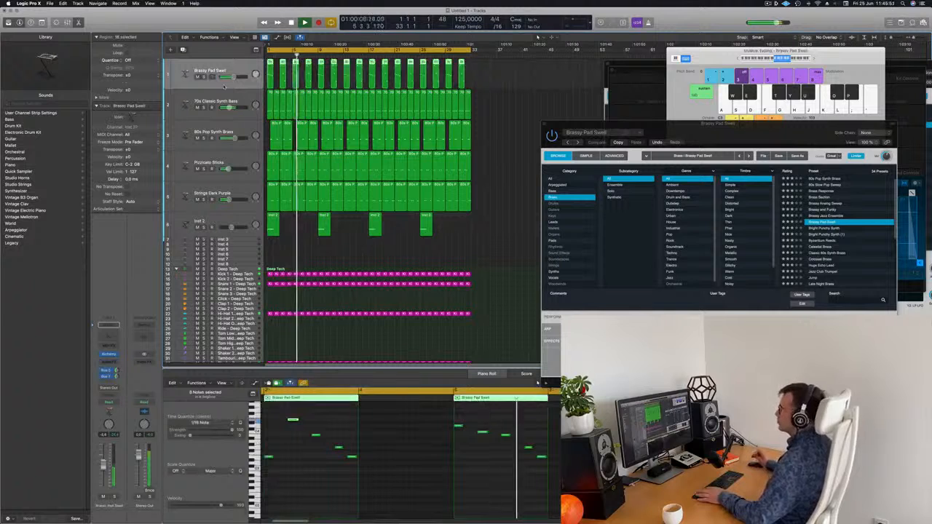
{"action": "key", "text": "space"}
{"action": "key", "text": "space"}
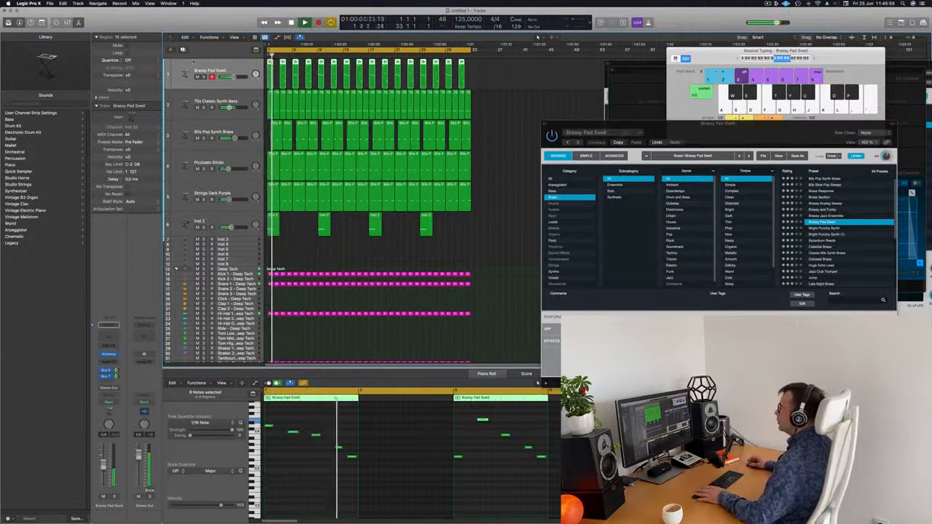
{"action": "key", "text": "super+d"}
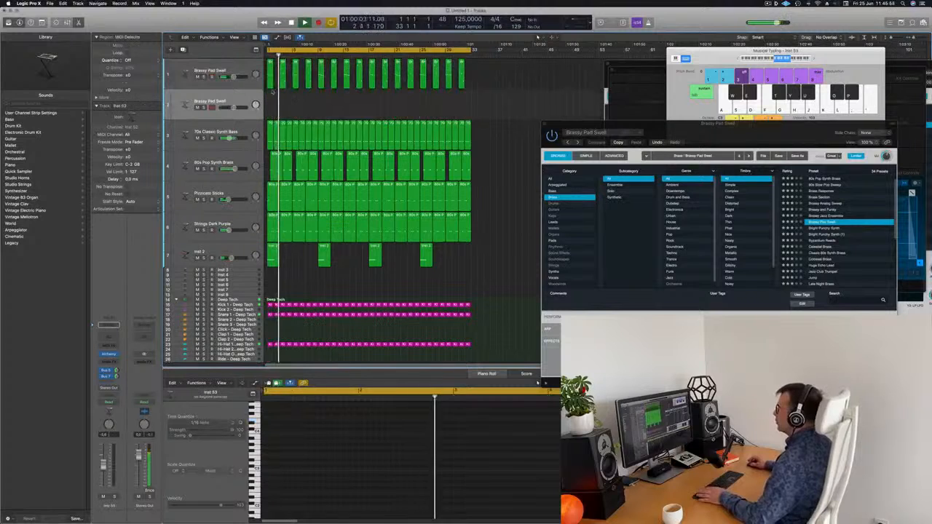
{"action": "key", "text": "r"}
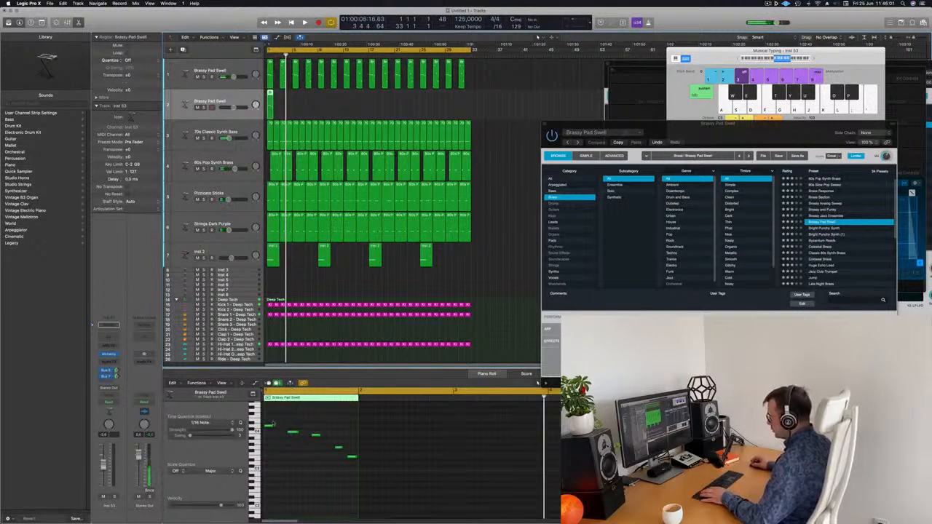
Stack three of the copied notes into a chord at the start of bar 1, delete the remaining notes, and audition it
{"action": "left_click_drag", "start_coordinate": [315, 435], "coordinate": [267, 436]}
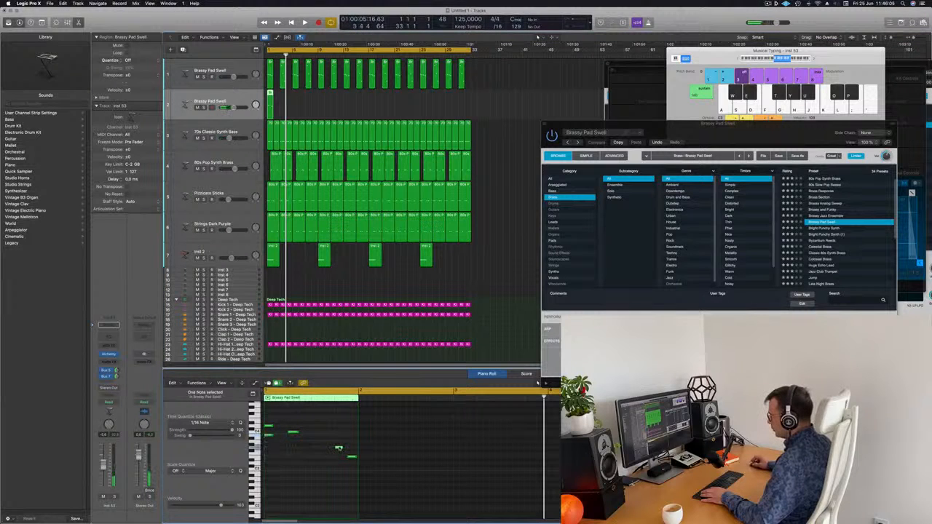
{"action": "left_click_drag", "start_coordinate": [336, 447], "coordinate": [366, 465]}
{"action": "key", "text": "Delete"}
{"action": "double_click", "coordinate": [270, 106]}
{"action": "key", "text": "space"}
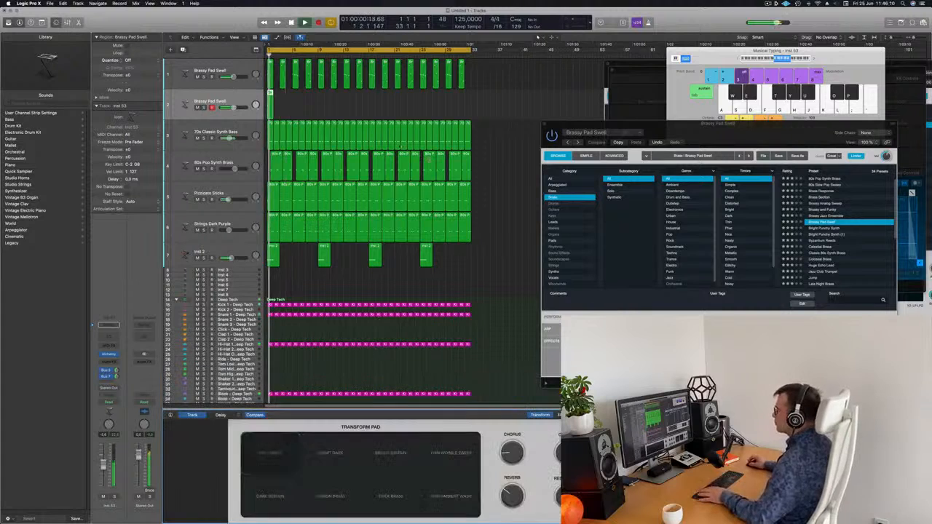
Reopen the chord region in the Piano Roll and lengthen all three notes to fill the whole bar
{"action": "left_click", "coordinate": [279, 99]}
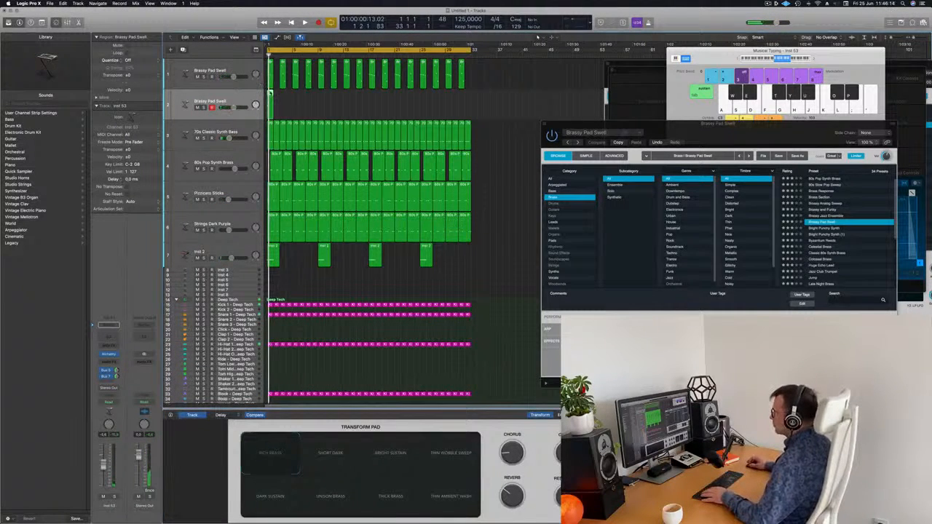
{"action": "double_click", "coordinate": [271, 93]}
{"action": "double_click", "coordinate": [270, 94]}
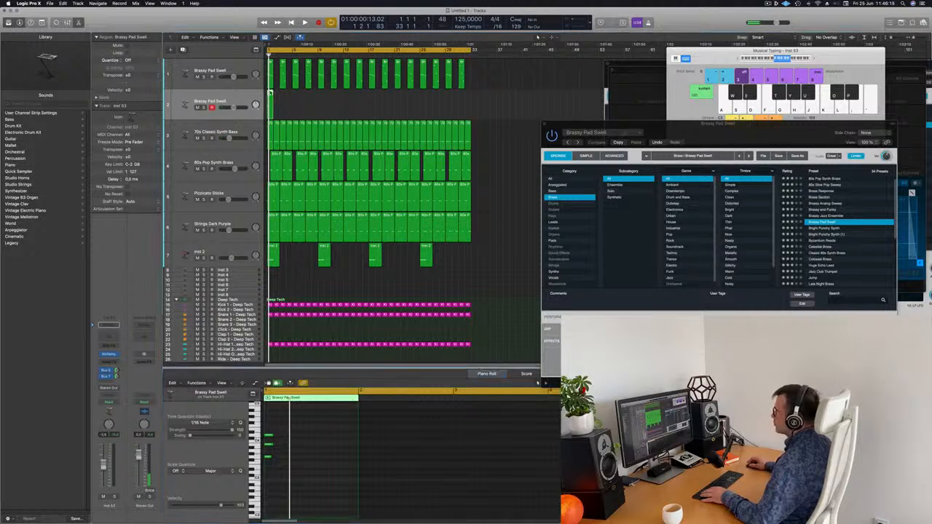
{"action": "double_click", "coordinate": [270, 94]}
{"action": "key", "text": "super+a"}
{"action": "left_click_drag", "start_coordinate": [268, 456], "coordinate": [356, 456]}
Load the Deeper Emotion preset from the rating-sorted Pads category in the duplicate track's Alchemy and move its window off the track headers
{"action": "left_click", "coordinate": [111, 356]}
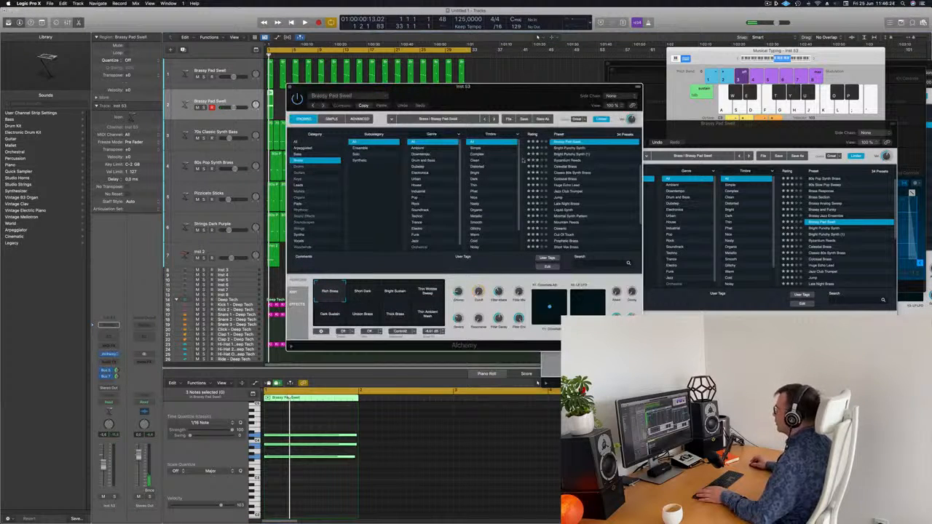
{"action": "left_click", "coordinate": [298, 204]}
{"action": "scroll", "coordinate": [539, 135], "scroll_direction": "up", "scroll_amount": 2}
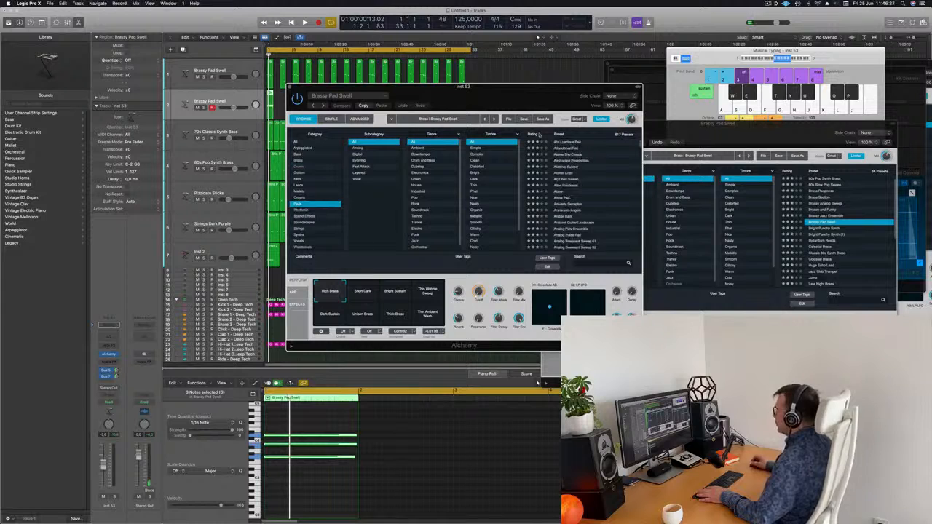
{"action": "left_click", "coordinate": [537, 133]}
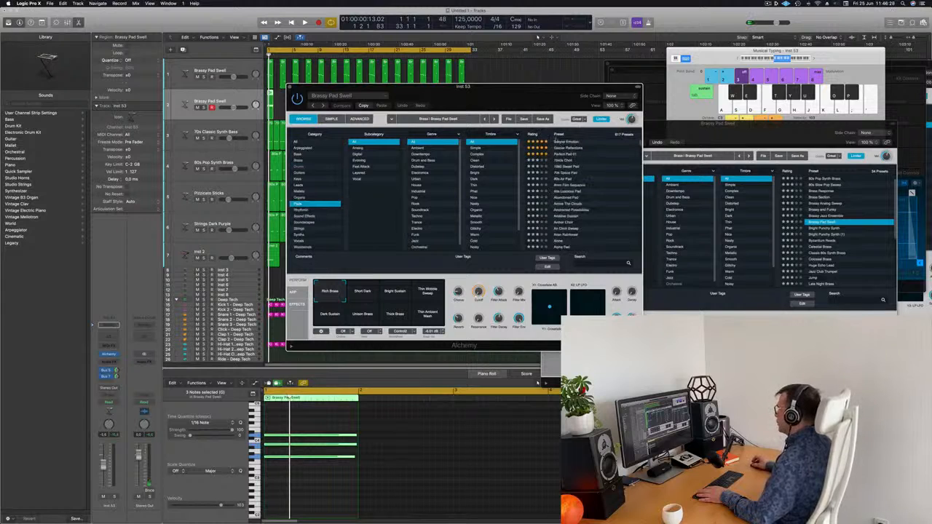
{"action": "left_click", "coordinate": [576, 143]}
{"action": "left_click_drag", "start_coordinate": [509, 88], "coordinate": [659, 69]}
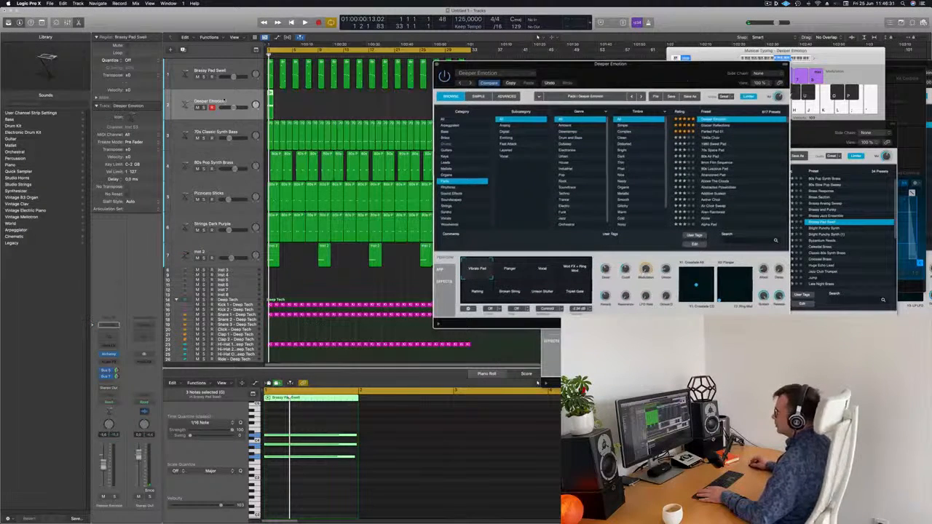
Audition the Deeper Emotion pad, move its chord region to bar 2 and repeat it every second bar through bar 32
{"action": "key", "text": "space"}
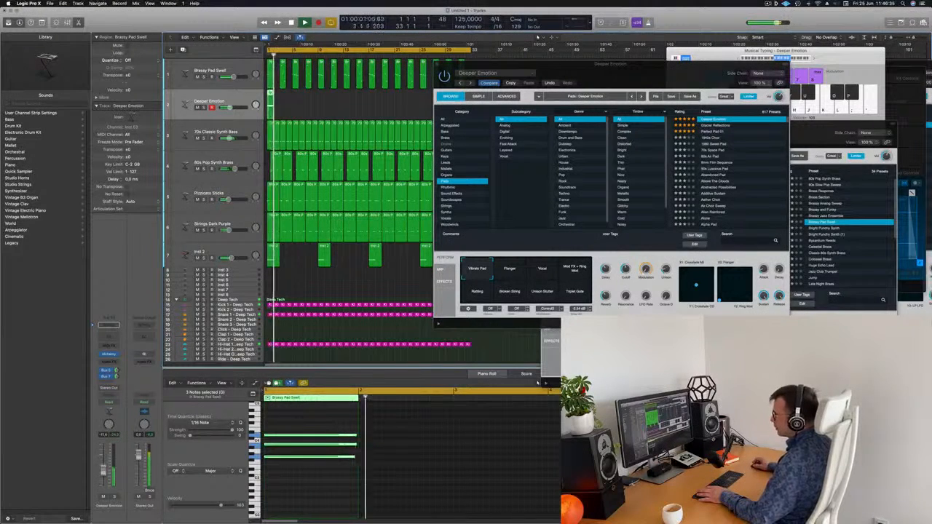
{"action": "left_click_drag", "start_coordinate": [589, 76], "coordinate": [736, 77]}
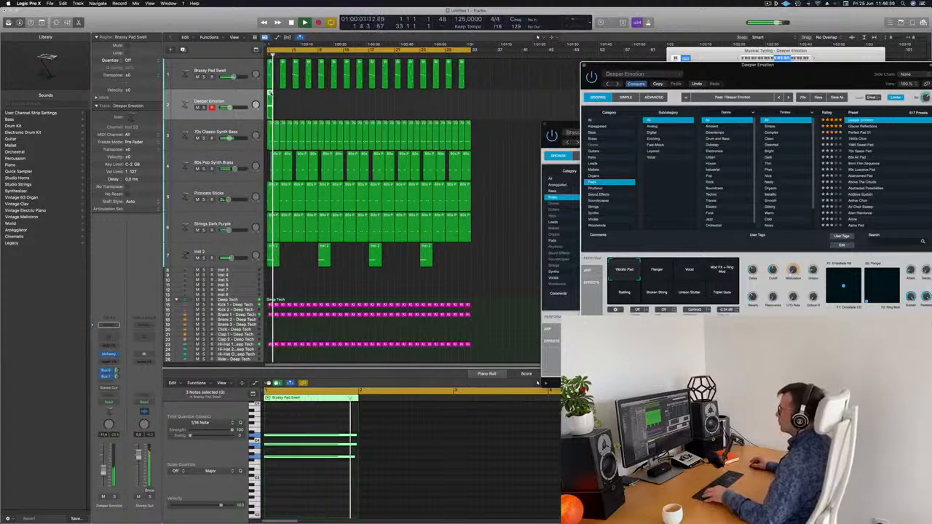
{"action": "left_click_drag", "start_coordinate": [269, 93], "coordinate": [276, 95]}
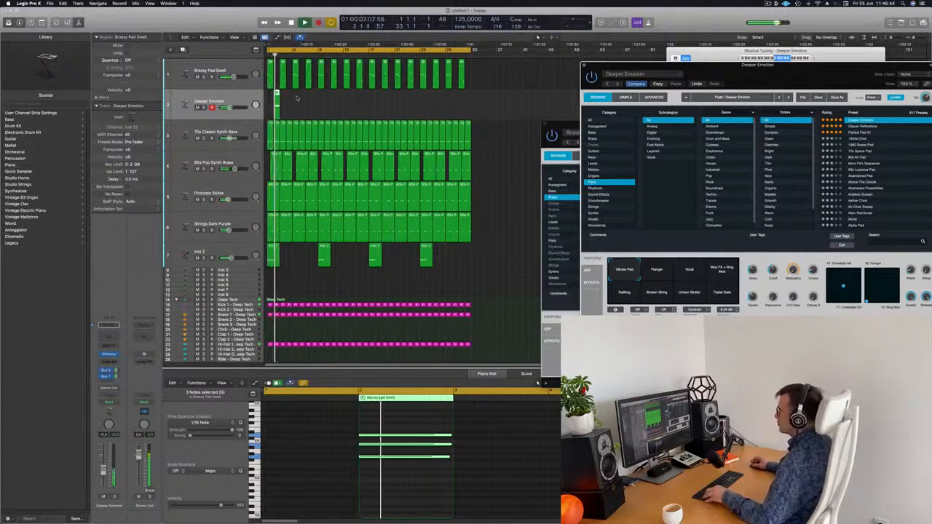
{"action": "left_click_drag", "start_coordinate": [278, 99], "coordinate": [365, 99]}
{"action": "left_click_drag", "start_coordinate": [276, 94], "coordinate": [380, 101]}
{"action": "left_click", "coordinate": [240, 101]}
{"action": "key", "text": "Return"}
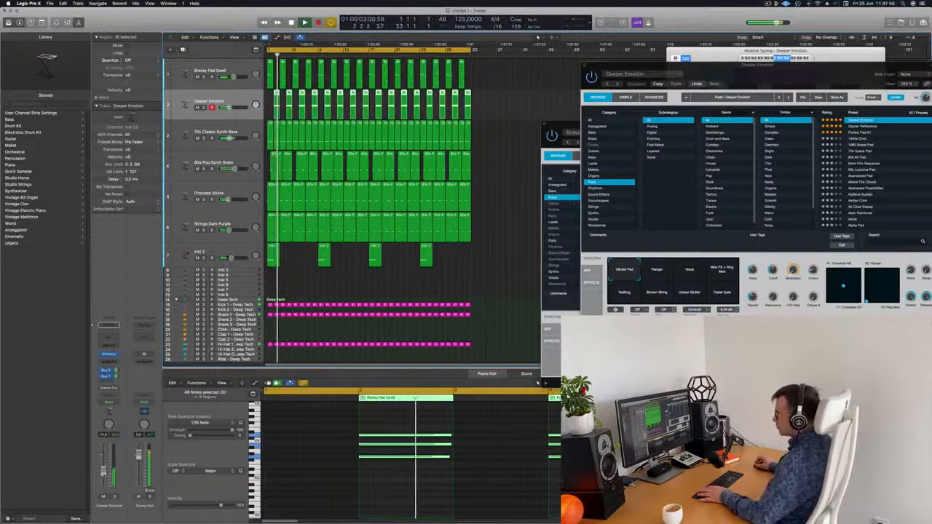
Insert a Compressor on the Deeper Emotion track, side-chain it to Inst 9 and set its ratio to about 4.3:1
{"action": "left_click", "coordinate": [109, 361]}
{"action": "mouse_move", "coordinate": [114, 394]}
{"action": "left_click", "coordinate": [161, 393]}
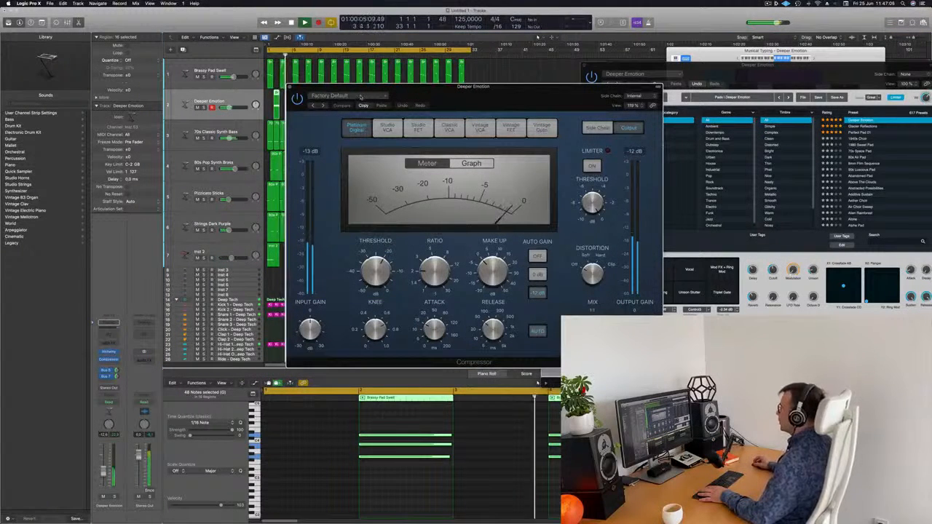
{"action": "left_click", "coordinate": [635, 96]}
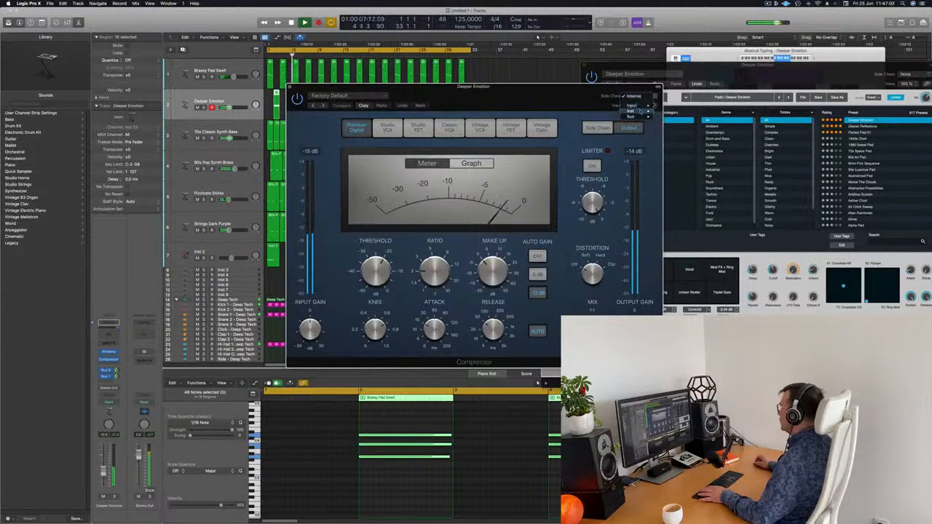
{"action": "mouse_move", "coordinate": [632, 111]}
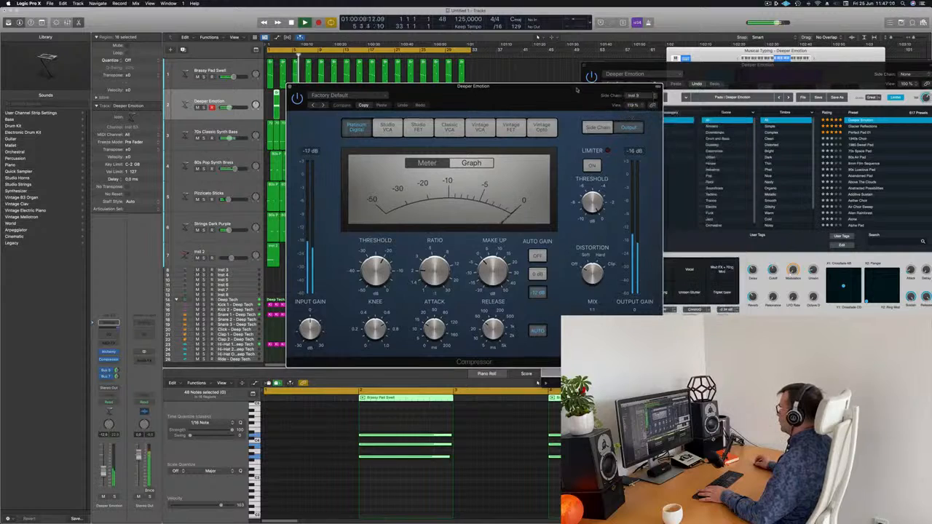
{"action": "left_click", "coordinate": [677, 155]}
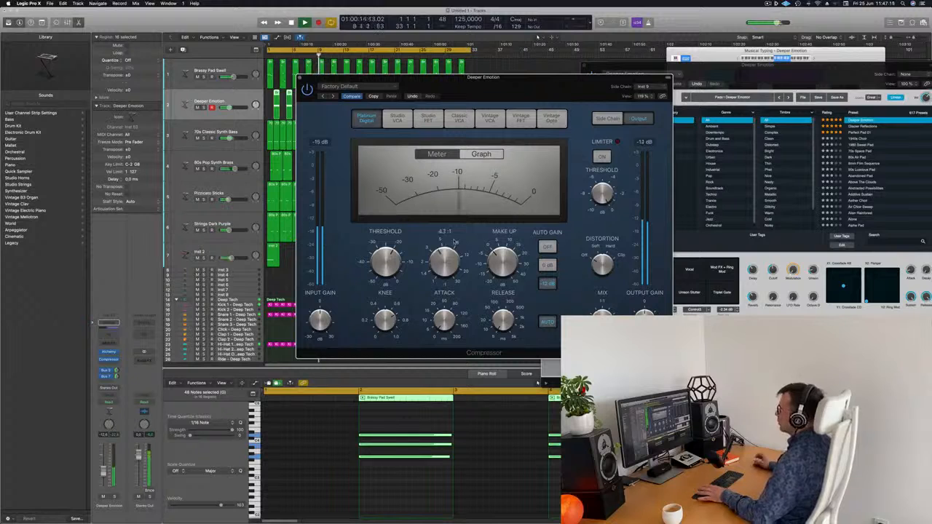
{"action": "key", "text": "space"}
{"action": "key", "text": "space"}
{"action": "left_click", "coordinate": [299, 77]}
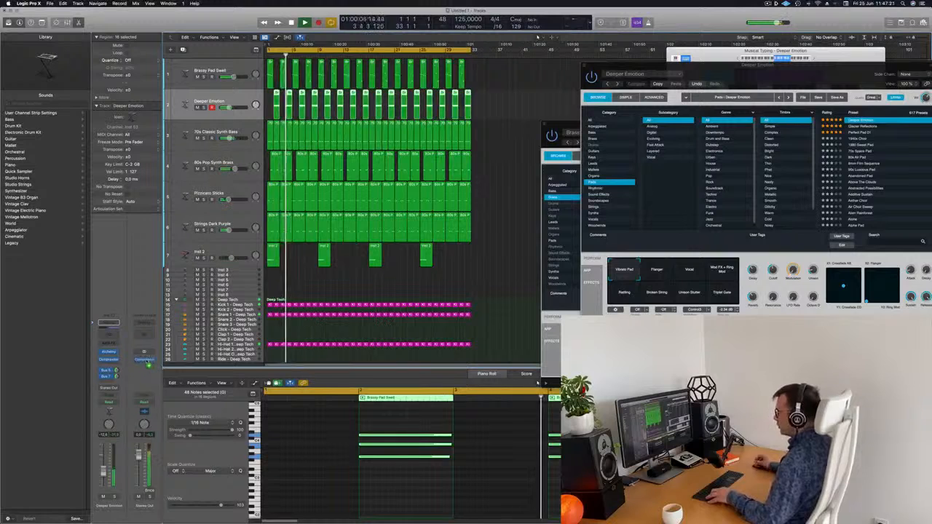
Copy the Deeper Emotion Compressor onto the Stereo Out channel, open the copy and bypass it
{"action": "left_click_drag", "start_coordinate": [146, 362], "coordinate": [145, 361]}
{"action": "key", "text": "space"}
{"action": "key", "text": "space"}
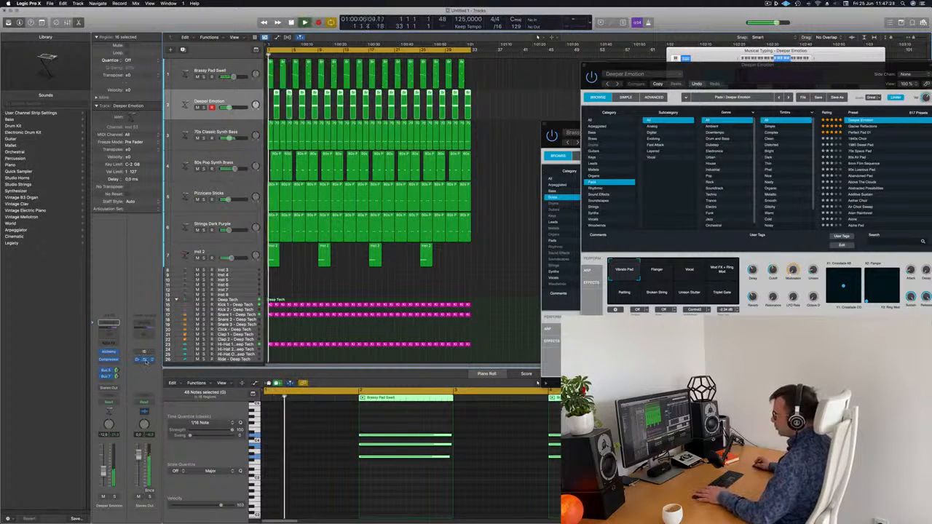
{"action": "left_click", "coordinate": [144, 359]}
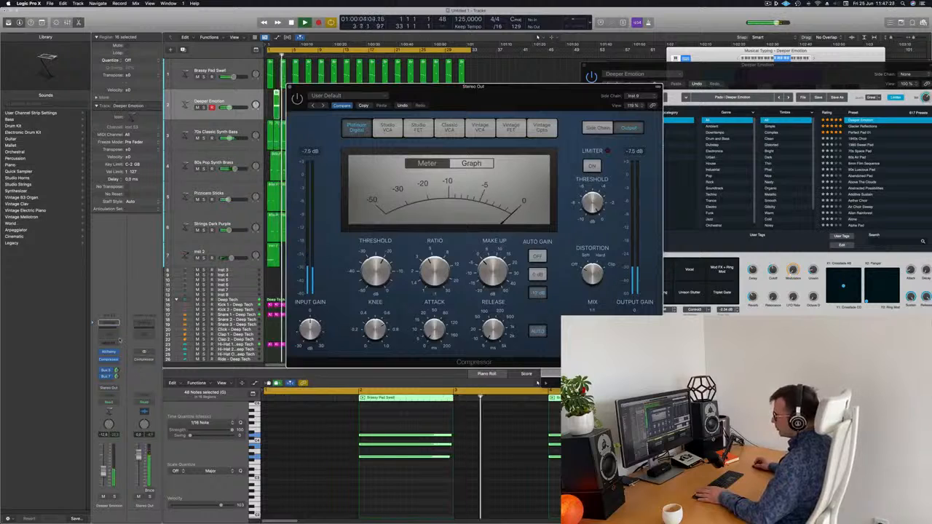
Add a Compressor side-chained to Inst 9 on the Bus 7 reverb channel Aux 8 and set its threshold to about -14.5 dB
{"action": "left_click", "coordinate": [108, 371]}
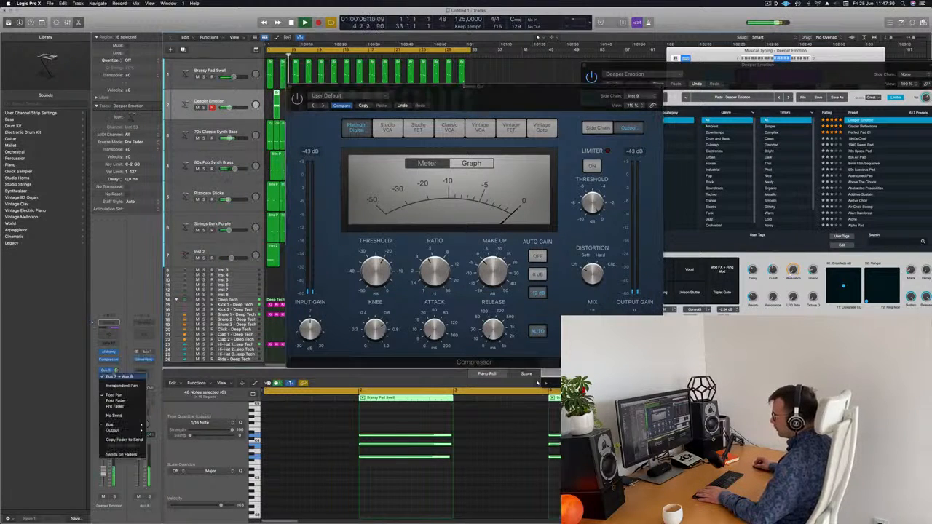
{"action": "left_click", "coordinate": [115, 376]}
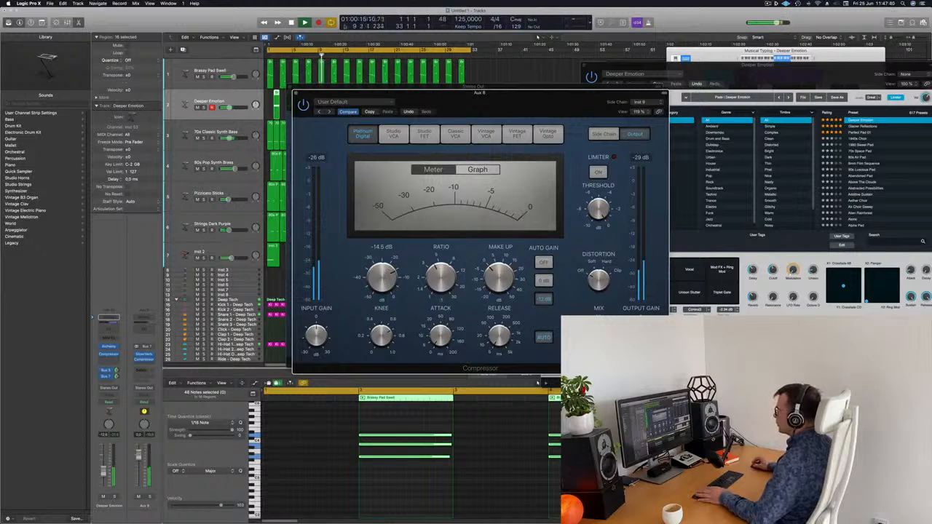
{"action": "left_click", "coordinate": [295, 93]}
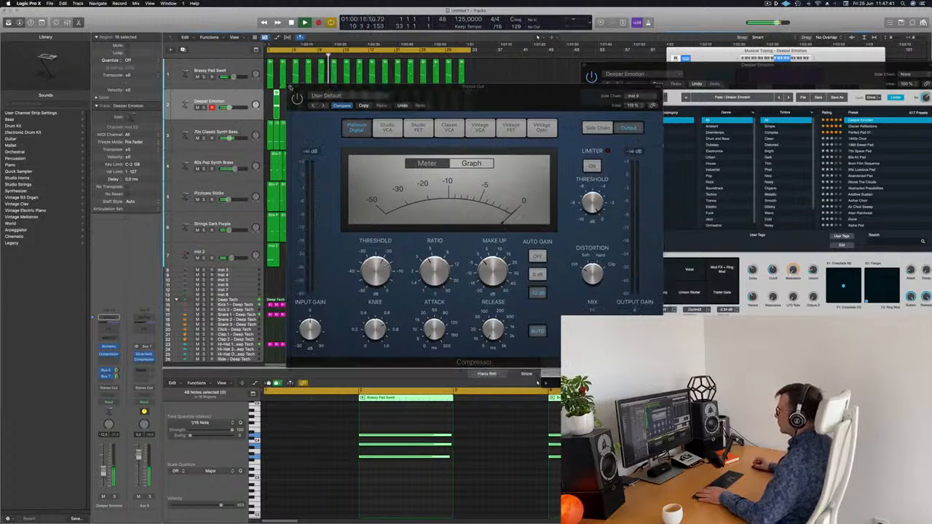
{"action": "left_click", "coordinate": [290, 86]}
Add a Bus 7 send to Aux 8 on the Inst 2 track and adjust its send level during playback
{"action": "key", "text": "super+Left"}
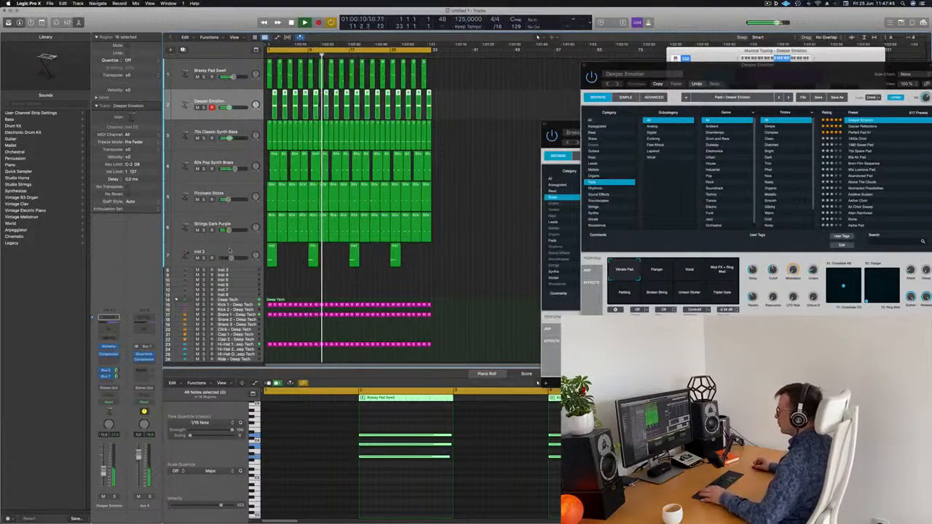
{"action": "left_click", "coordinate": [188, 256]}
{"action": "key", "text": "Return"}
{"action": "left_click", "coordinate": [108, 379]}
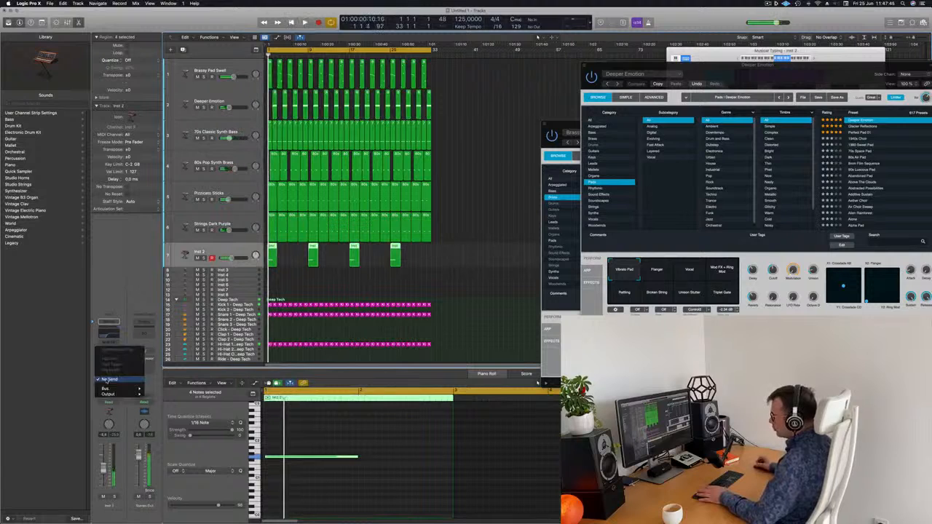
{"action": "mouse_move", "coordinate": [110, 390]}
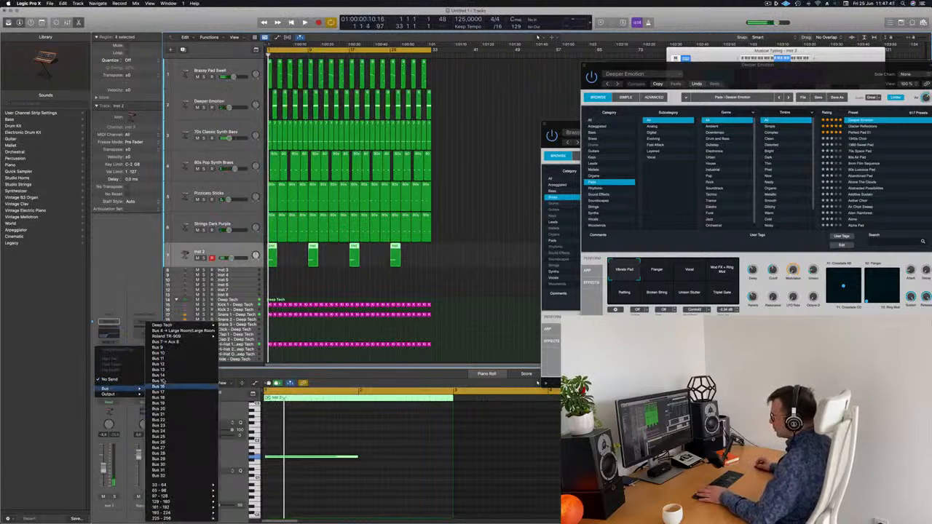
{"action": "left_click", "coordinate": [180, 342]}
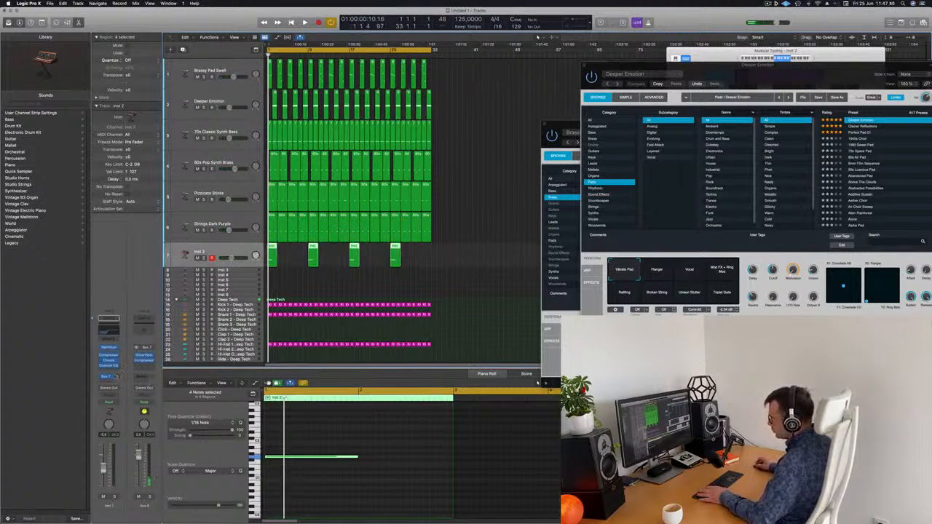
{"action": "key", "text": "space"}
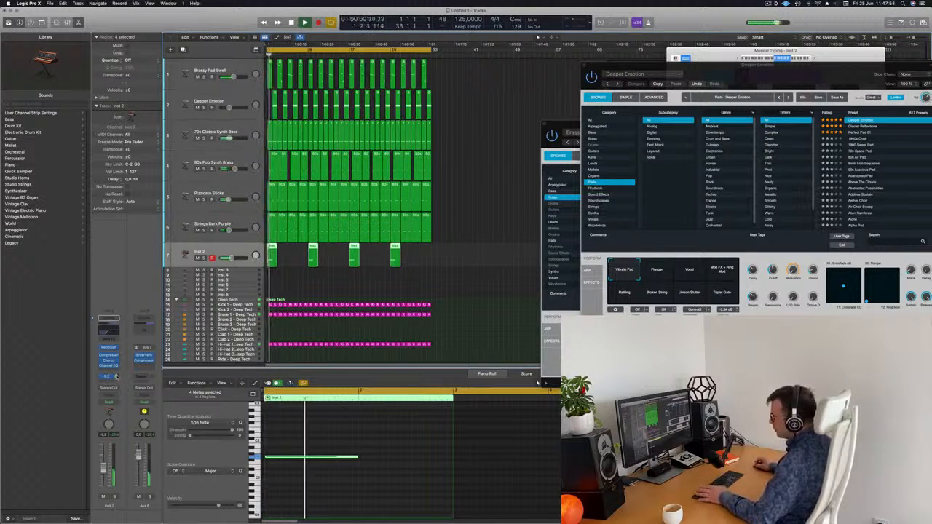
In the Inst 2 Channel EQ, cut the 2500 Hz band by 0.4 dB and boost the high shelf 6.4 dB at 3060 Hz
{"action": "left_click", "coordinate": [114, 330]}
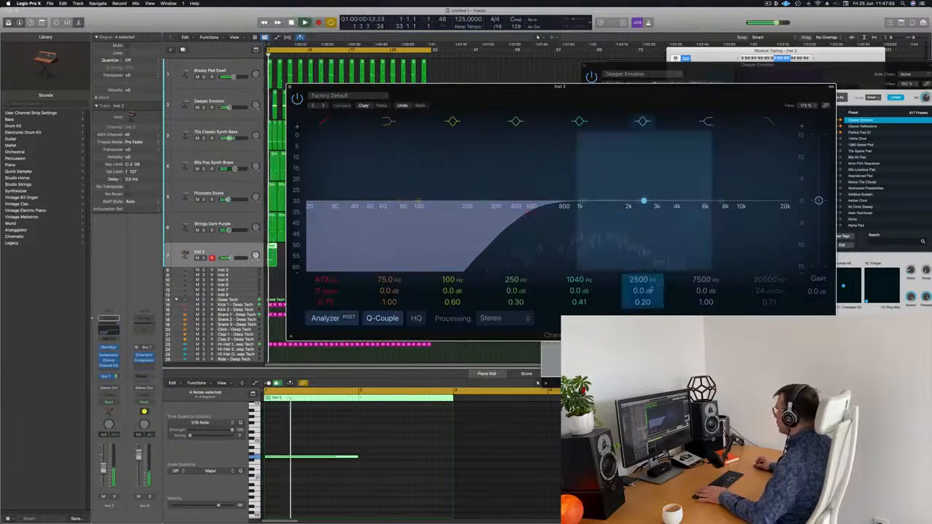
{"action": "mouse_move", "coordinate": [647, 291]}
{"action": "left_mouse_down"}
{"action": "mouse_move", "coordinate": [647, 281]}
{"action": "mouse_move", "coordinate": [647, 292]}
{"action": "left_mouse_up"}
{"action": "left_click_drag", "start_coordinate": [707, 291], "coordinate": [707, 285]}
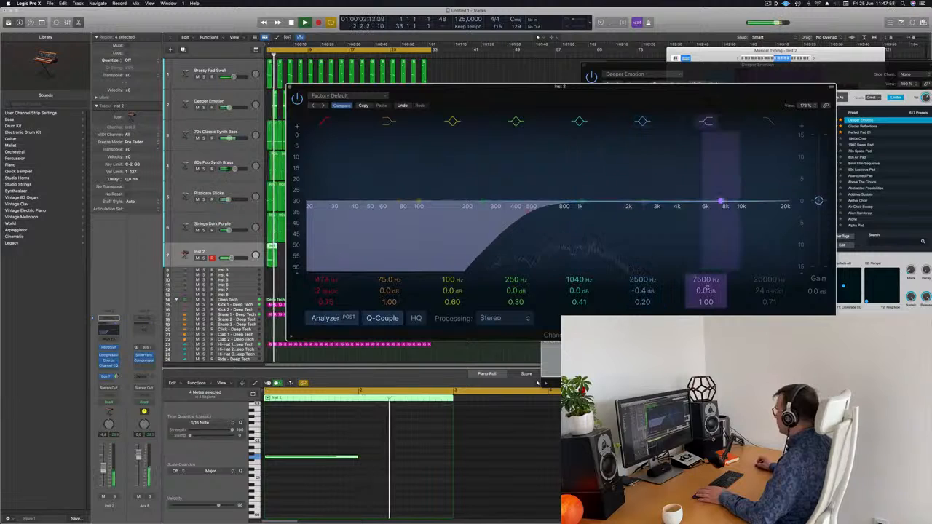
{"action": "left_click_drag", "start_coordinate": [721, 198], "coordinate": [657, 188]}
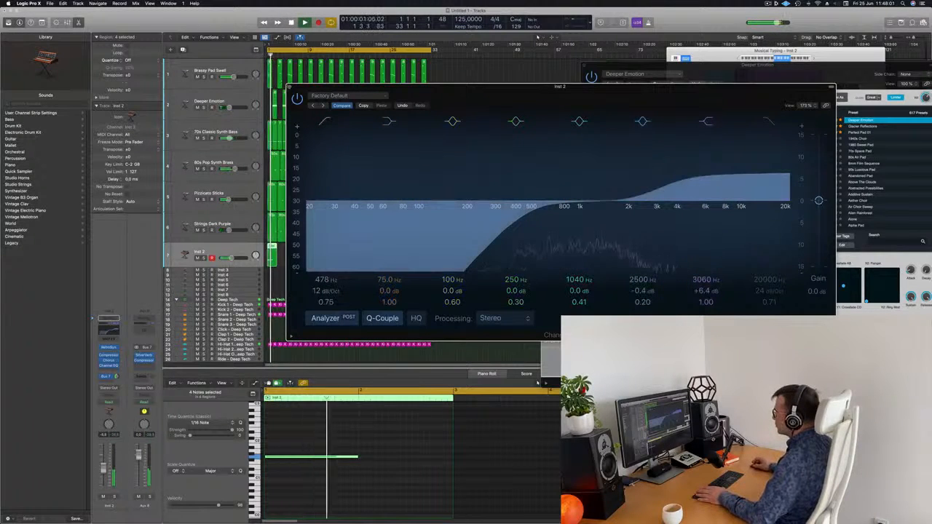
{"action": "left_click", "coordinate": [289, 87]}
{"action": "key", "text": "space"}
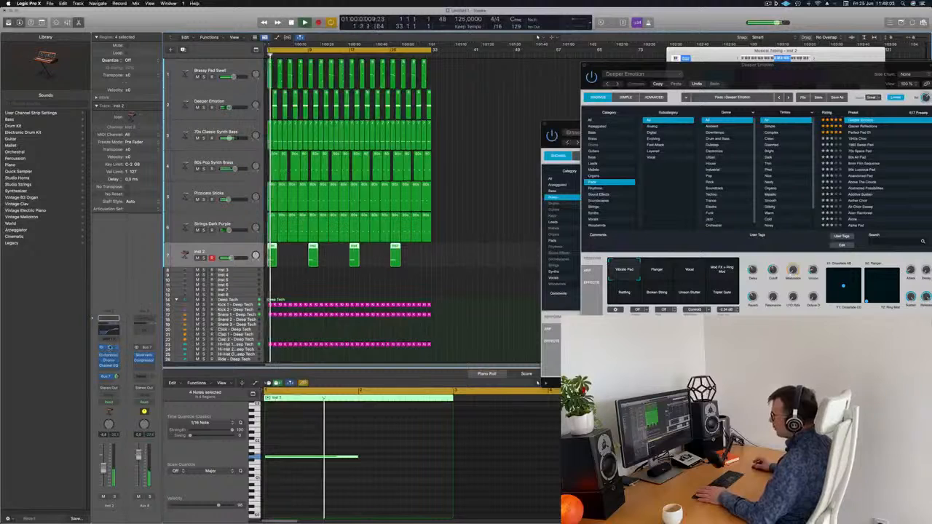
Slightly lower the Retro Synth filter cutoff on Inst 2 and turn the track's volume down
{"action": "left_click", "coordinate": [111, 348]}
{"action": "left_click_drag", "start_coordinate": [555, 174], "coordinate": [552, 174]}
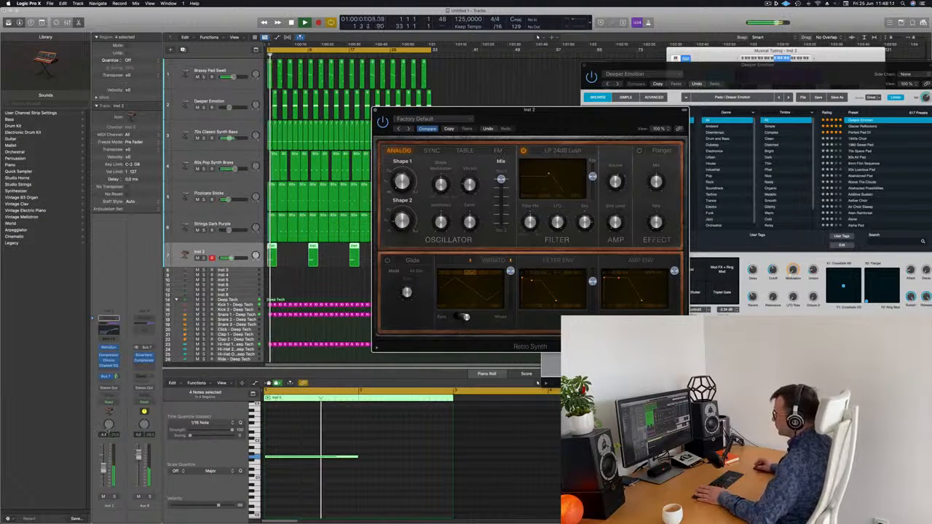
{"action": "left_click_drag", "start_coordinate": [104, 471], "coordinate": [104, 474]}
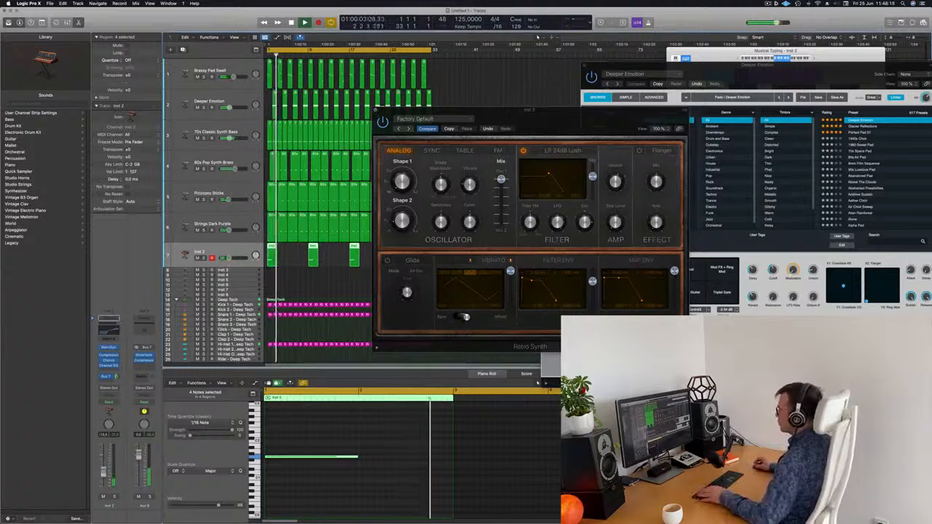
{"action": "left_click", "coordinate": [380, 114]}
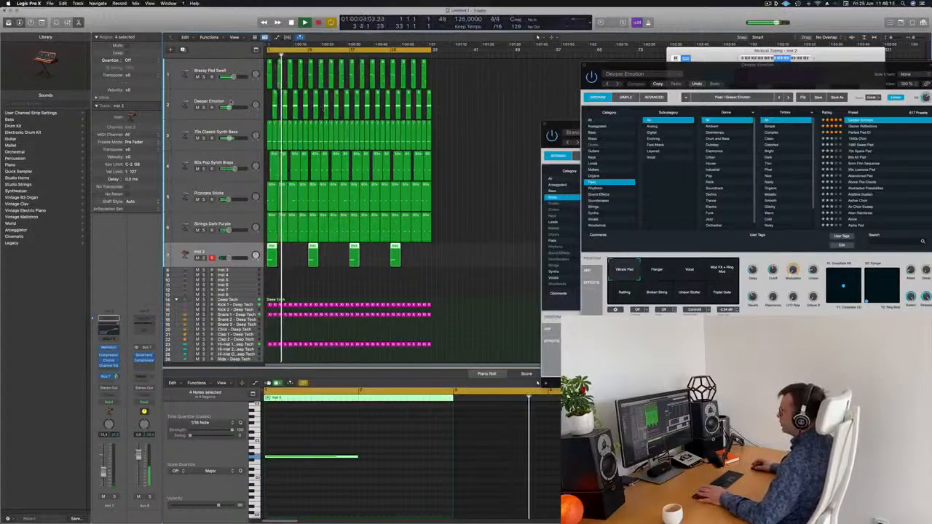
Select the Deeper Emotion track
{"action": "left_click", "coordinate": [217, 98]}
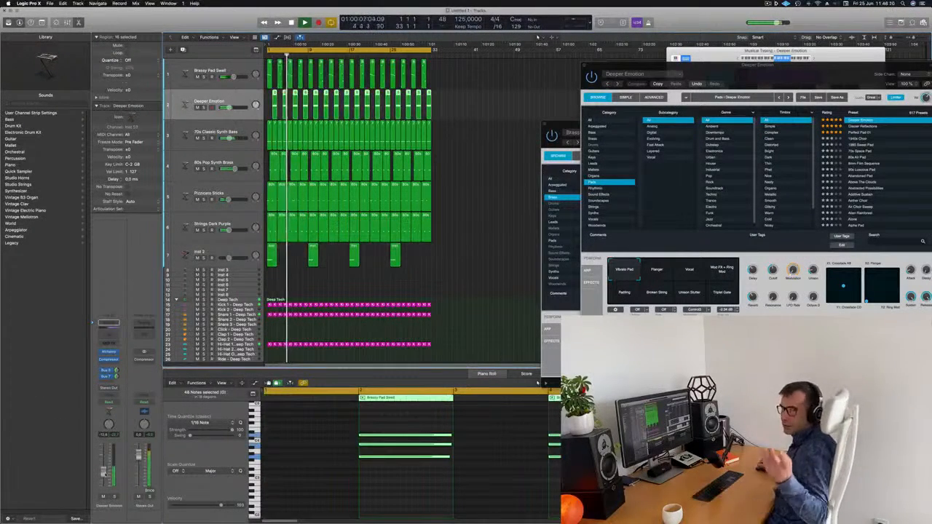